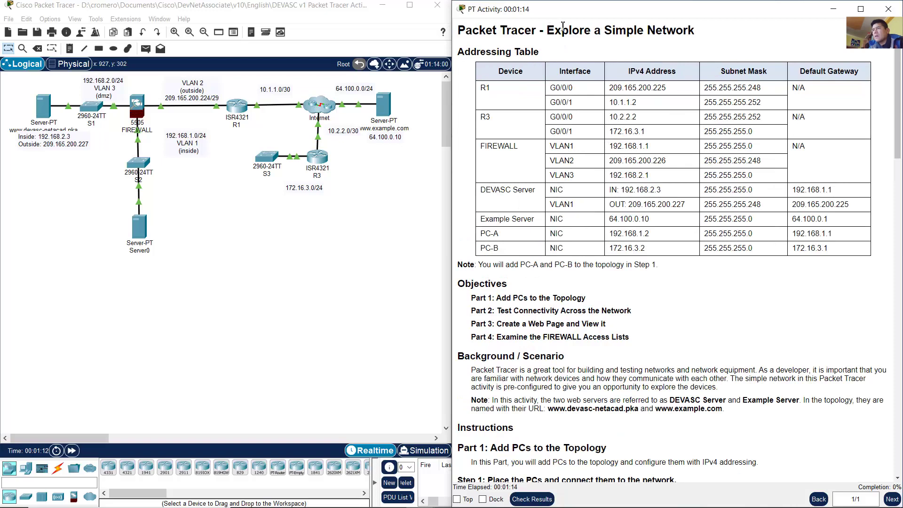
# Step: Highlight the activity title, Addressing Table heading and R1 rows, then outline R1 on the canvas
pyautogui.moveTo(570, 27); pyautogui.dragTo(696, 29)
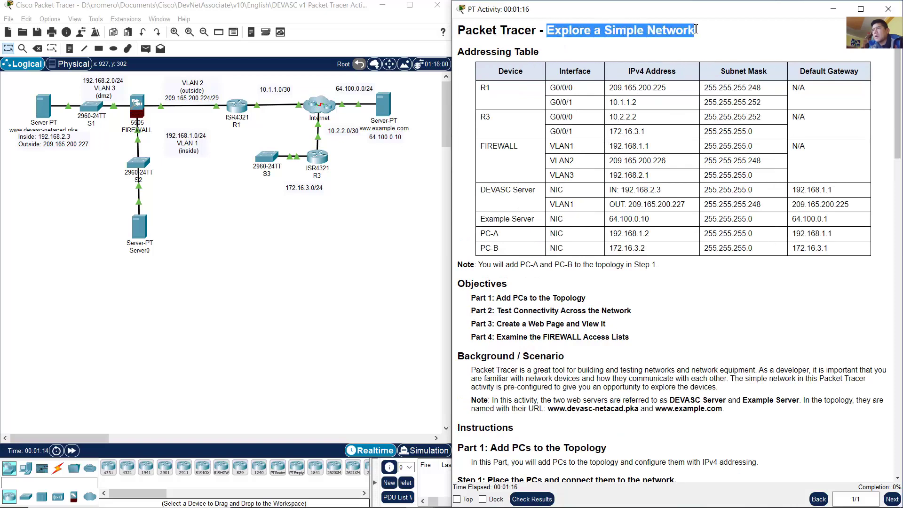
pyautogui.moveTo(466, 53); pyautogui.dragTo(545, 53)
pyautogui.click(550, 70)
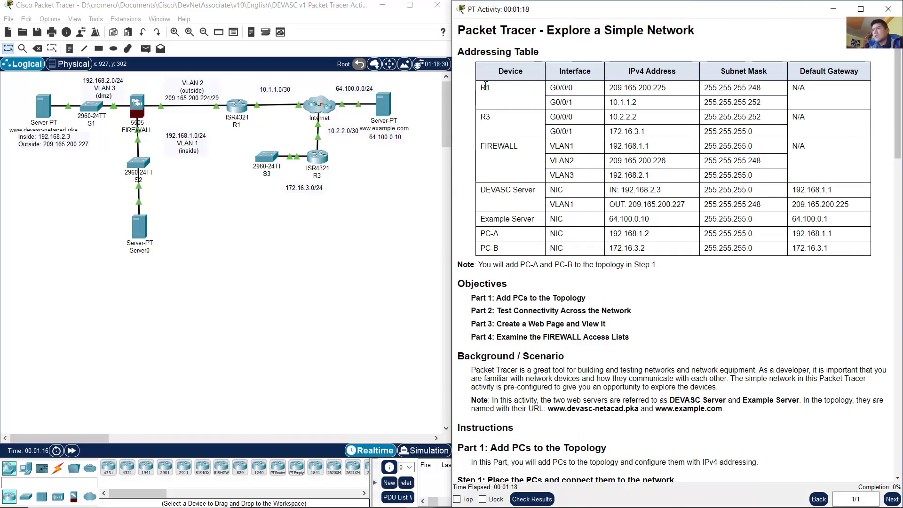
pyautogui.moveTo(486, 85); pyautogui.dragTo(814, 108)
pyautogui.moveTo(263, 137); pyautogui.dragTo(207, 90)
# Step: Match the R3 and FIREWALL table rows to S3/R3 and S1/FIREWALL in the topology
pyautogui.click(564, 120)
pyautogui.moveTo(485, 120); pyautogui.dragTo(827, 137)
pyautogui.moveTo(348, 234); pyautogui.dragTo(256, 138)
pyautogui.click(488, 155)
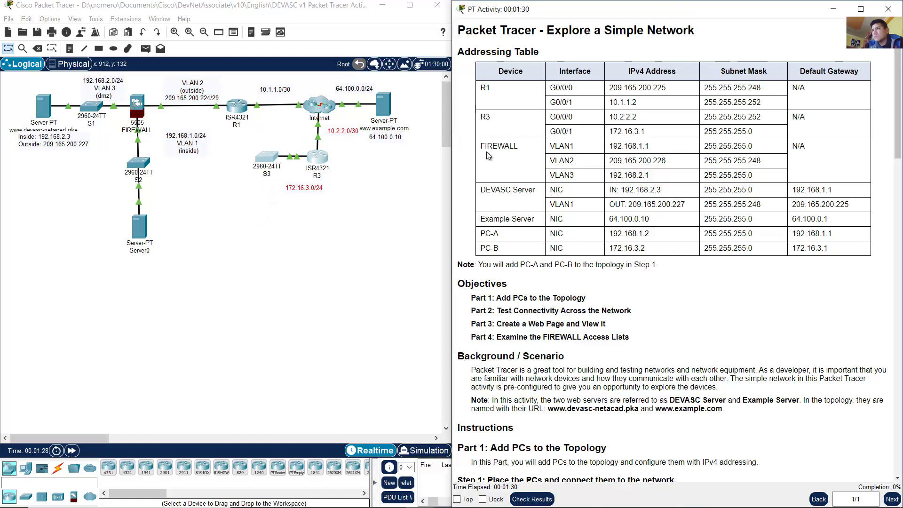
pyautogui.moveTo(483, 149); pyautogui.dragTo(825, 176)
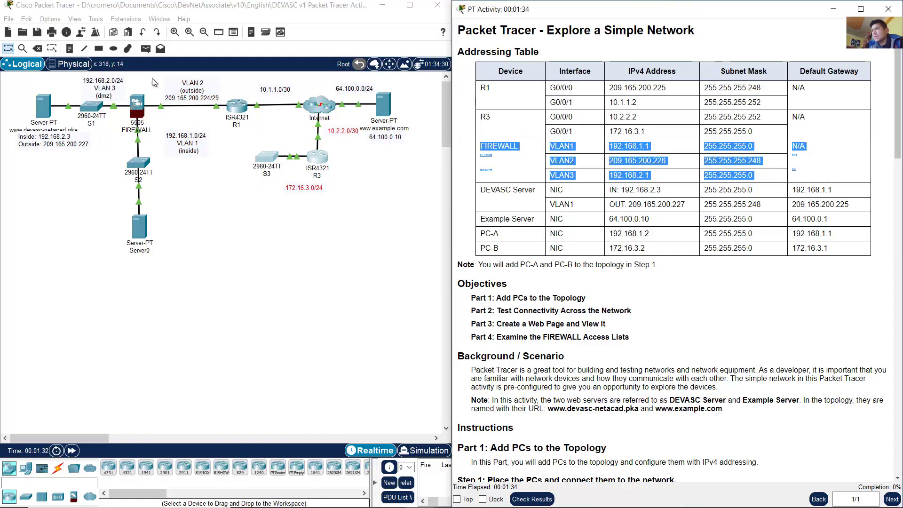
pyautogui.moveTo(182, 123); pyautogui.dragTo(106, 100)
# Step: Match the DEVASC Server NIC and VLAN1 rows to the server and reposition its Inside/Outside note
pyautogui.moveTo(482, 189); pyautogui.dragTo(544, 197)
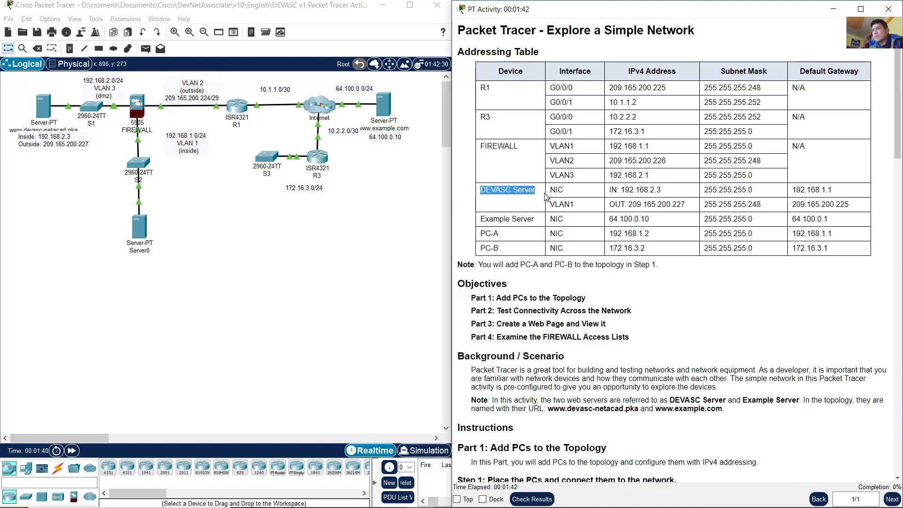
pyautogui.click(555, 191)
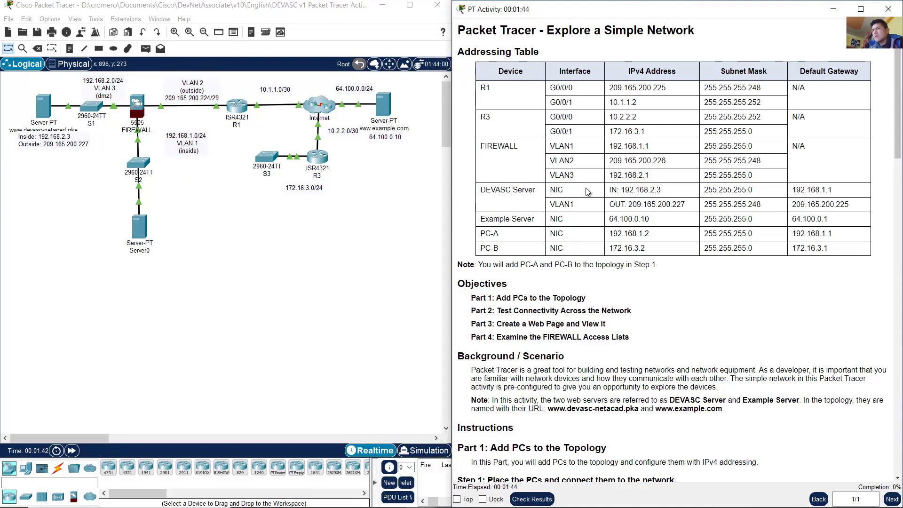
pyautogui.moveTo(587, 191); pyautogui.dragTo(839, 190)
pyautogui.moveTo(561, 204); pyautogui.dragTo(853, 205)
pyautogui.click(203, 188)
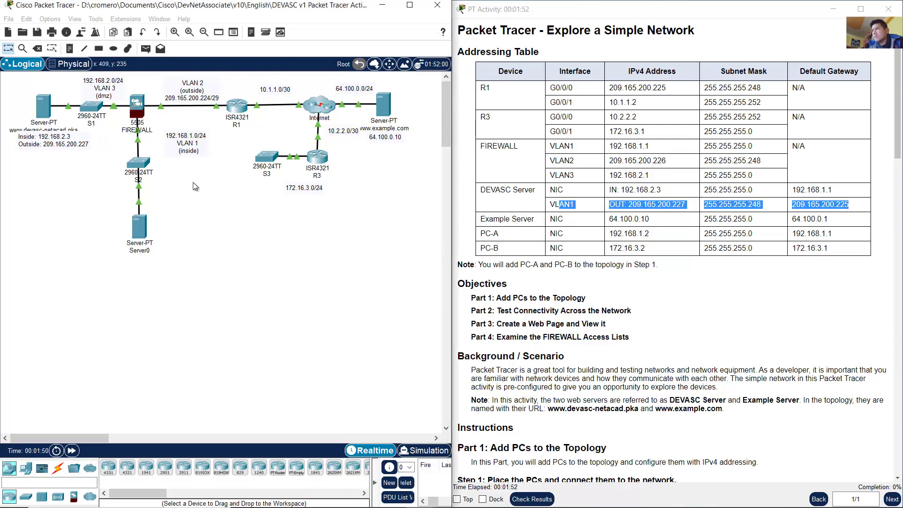
pyautogui.moveTo(52, 187); pyautogui.dragTo(8, 86)
pyautogui.click(68, 161)
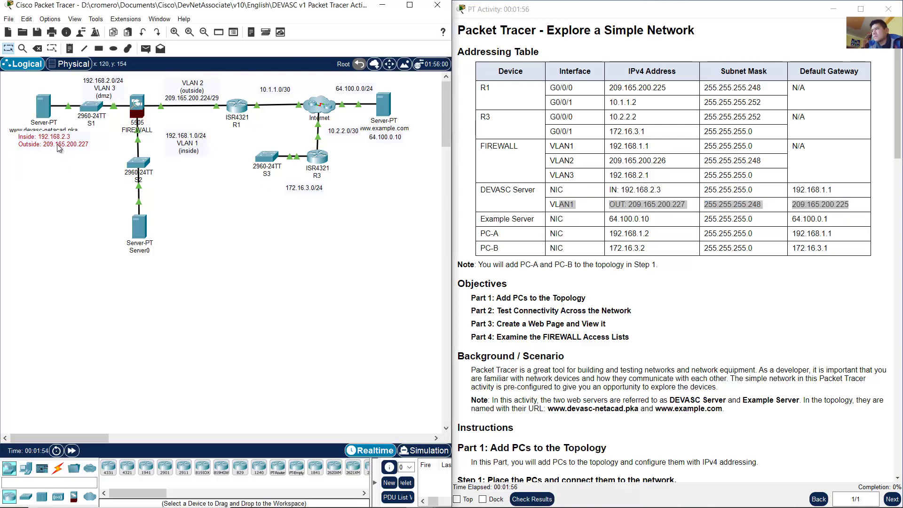
pyautogui.moveTo(59, 144); pyautogui.dragTo(55, 148)
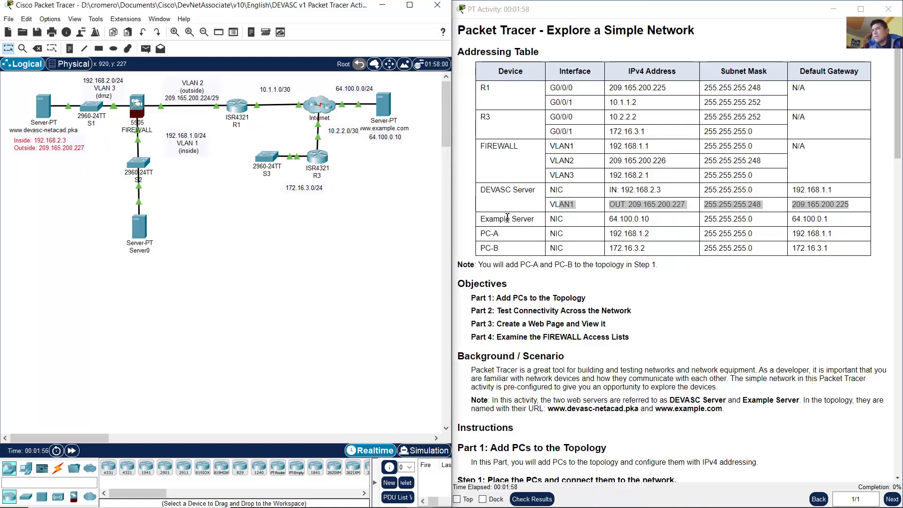
# Step: Match the Example Server (64.100.0.10) and PC-A/PC-B rows to the 172.16.3.0/24 area
pyautogui.moveTo(505, 217); pyautogui.dragTo(847, 221)
pyautogui.moveTo(418, 179); pyautogui.dragTo(366, 90)
pyautogui.moveTo(480, 234); pyautogui.dragTo(841, 251)
pyautogui.click(341, 227)
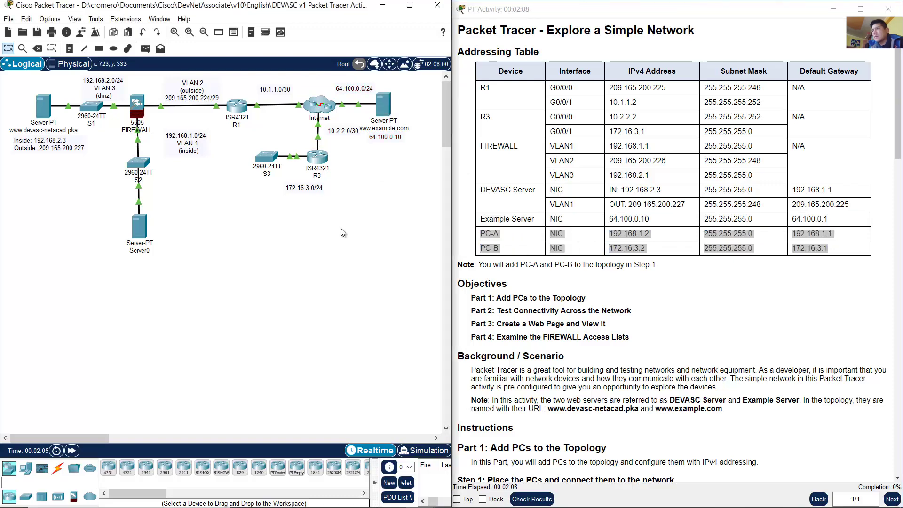
pyautogui.moveTo(380, 304); pyautogui.dragTo(61, 123)
pyautogui.click(649, 287)
pyautogui.scroll(-5, 645, 277)
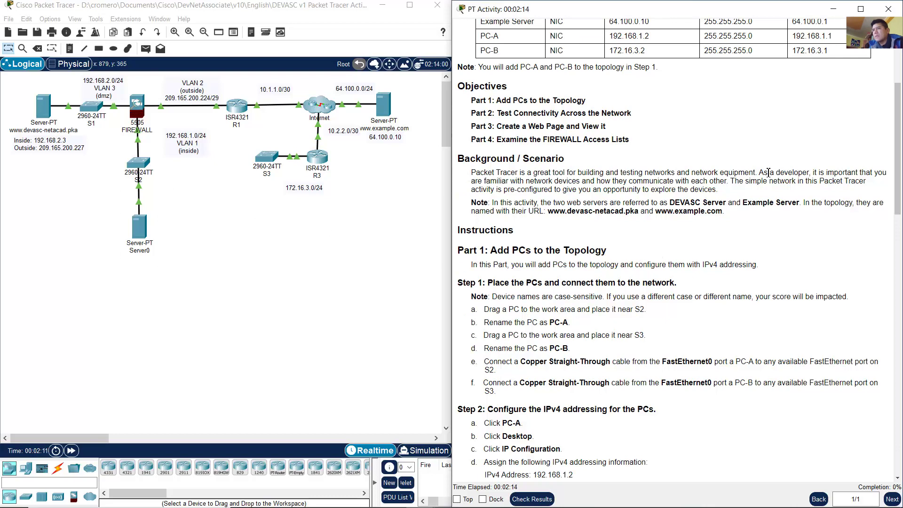
pyautogui.moveTo(761, 172); pyautogui.dragTo(717, 191)
pyautogui.click(734, 184)
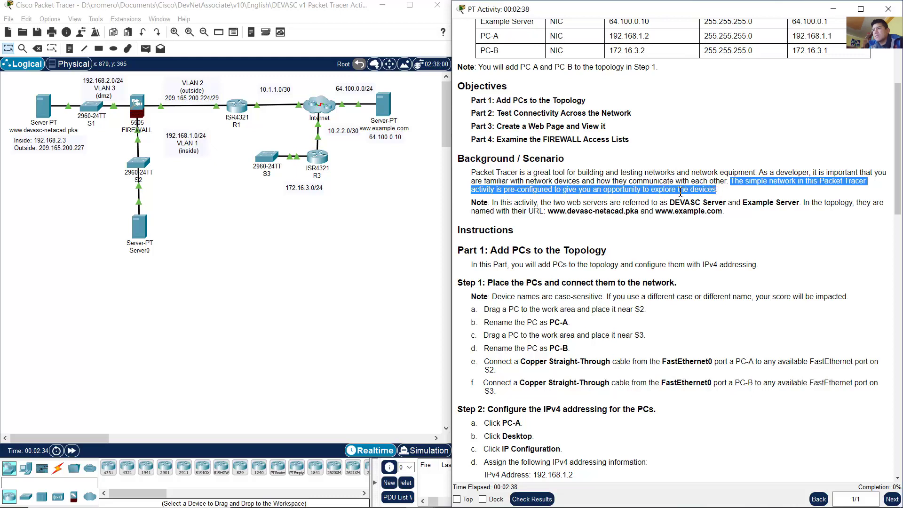
pyautogui.moveTo(494, 202); pyautogui.dragTo(570, 212)
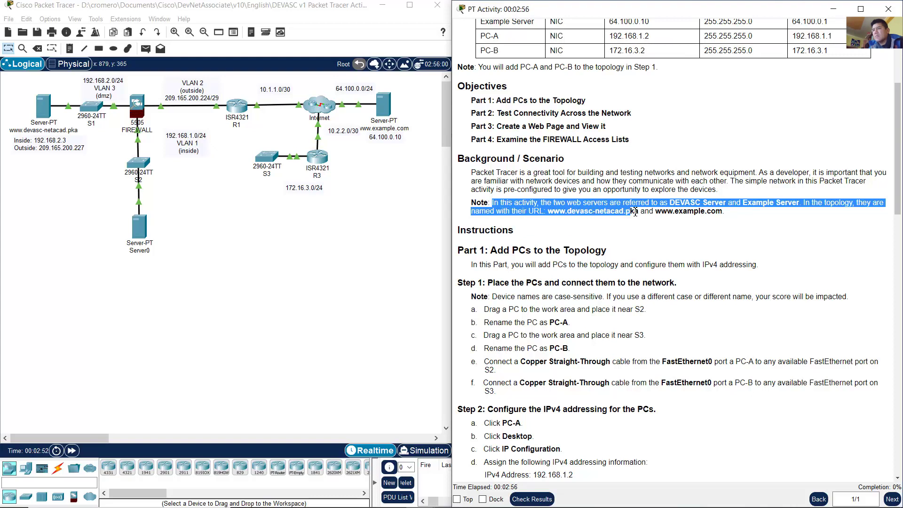
pyautogui.moveTo(650, 213); pyautogui.dragTo(726, 211)
pyautogui.click(190, 212)
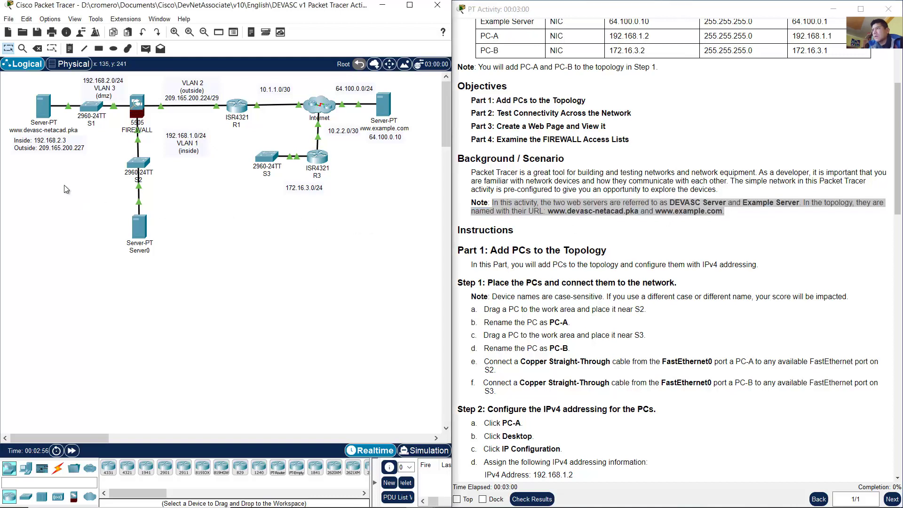
pyautogui.moveTo(64, 185); pyautogui.dragTo(14, 85)
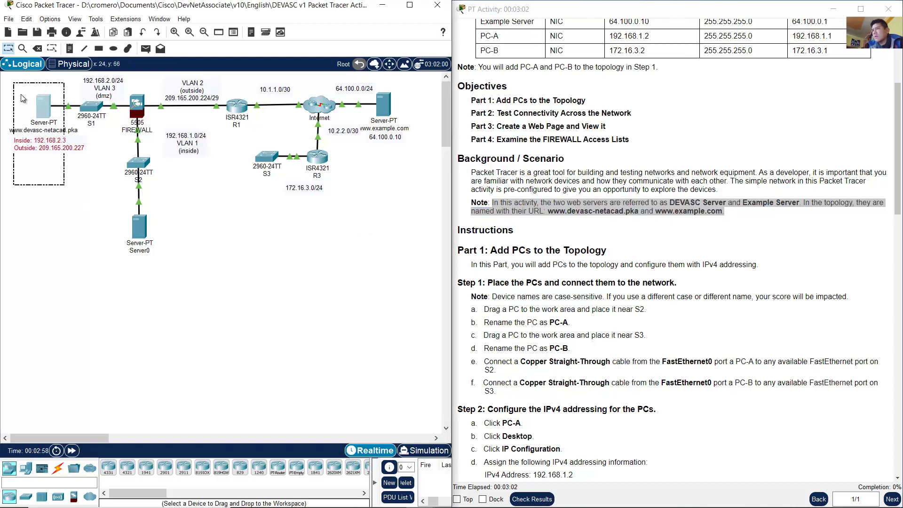
pyautogui.click(10, 108)
pyautogui.moveTo(411, 174); pyautogui.dragTo(371, 89)
pyautogui.click(806, 256)
pyautogui.scroll(-5, 806, 256)
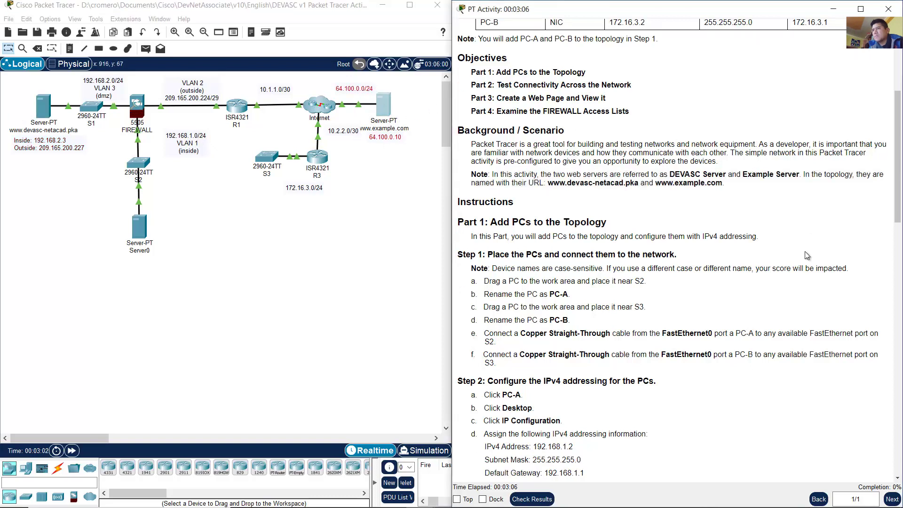
pyautogui.moveTo(492, 112); pyautogui.dragTo(608, 117)
pyautogui.scroll(-1, 608, 117)
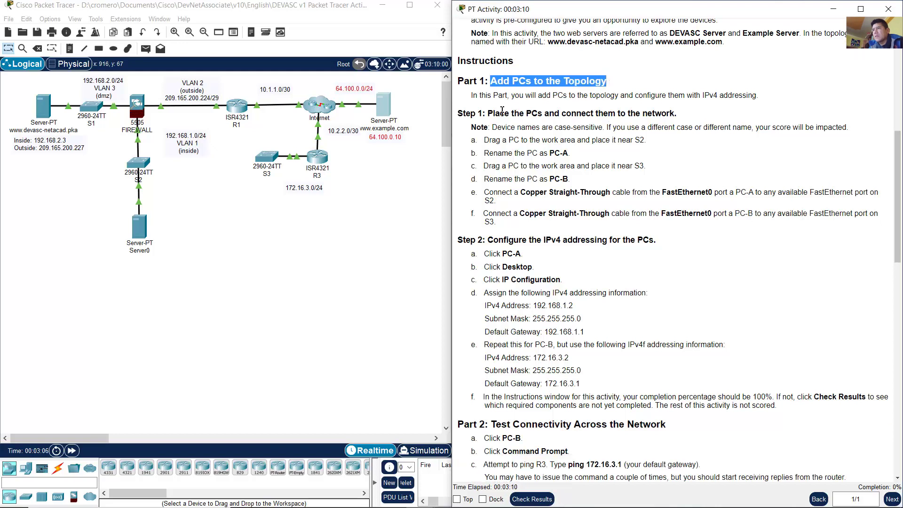
pyautogui.moveTo(494, 113); pyautogui.dragTo(674, 112)
pyautogui.moveTo(493, 127); pyautogui.dragTo(850, 127)
pyautogui.click(623, 129)
pyautogui.click(755, 142)
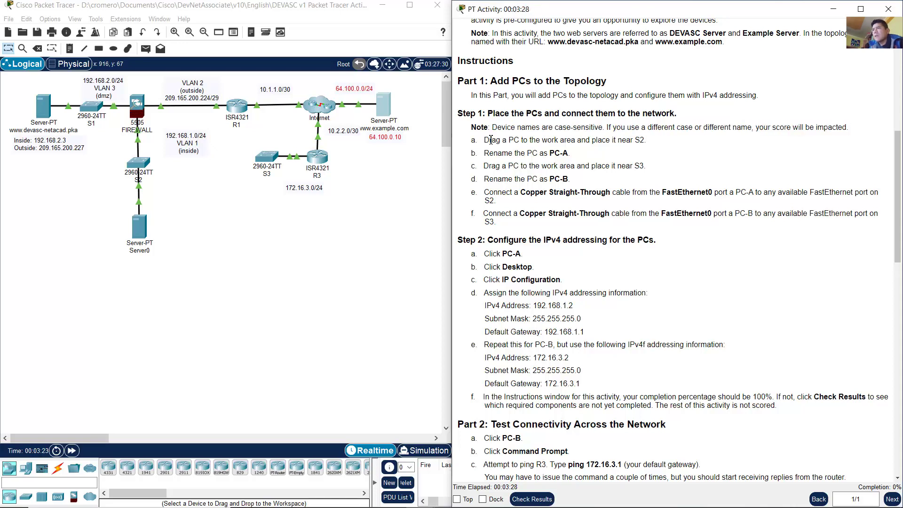
pyautogui.moveTo(484, 141); pyautogui.dragTo(647, 143)
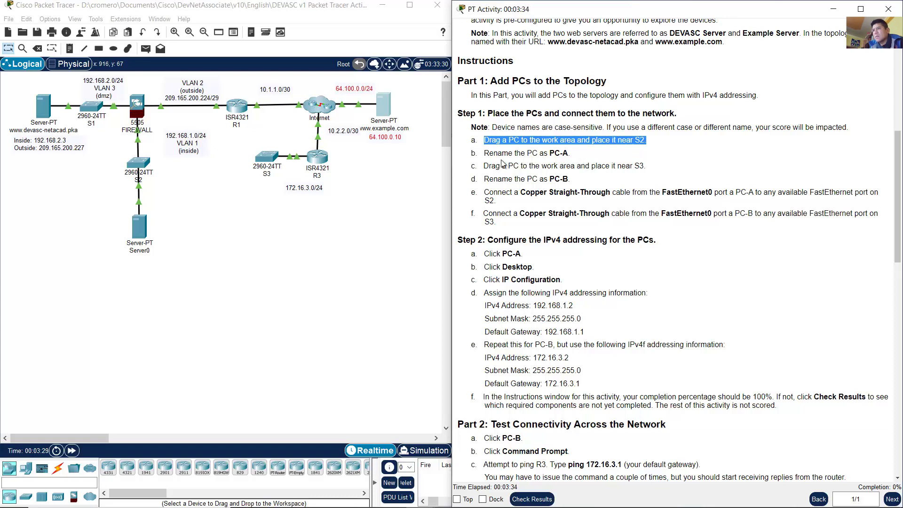
# Step: Place a generic PC next to S2 and name it PC-A
pyautogui.click(335, 239)
pyautogui.click(26, 469)
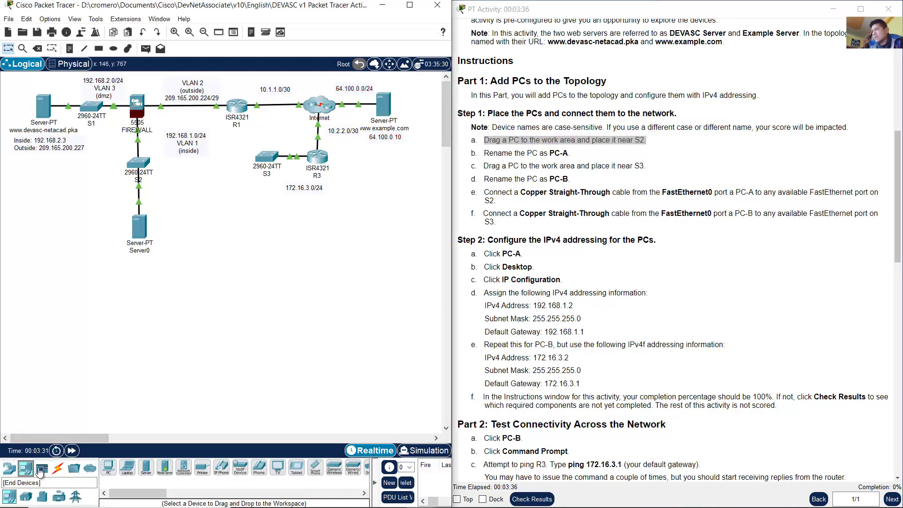
pyautogui.moveTo(109, 473)
pyautogui.mouseDown()
pyautogui.moveTo(89, 307)
pyautogui.moveTo(91, 227)
pyautogui.mouseUp()
pyautogui.moveTo(165, 184); pyautogui.dragTo(97, 149)
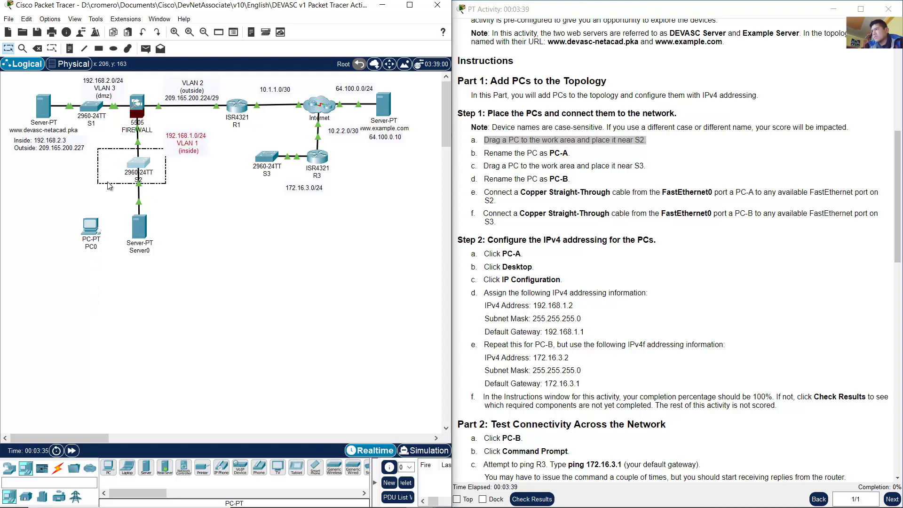
pyautogui.click(99, 206)
pyautogui.moveTo(483, 153); pyautogui.dragTo(572, 156)
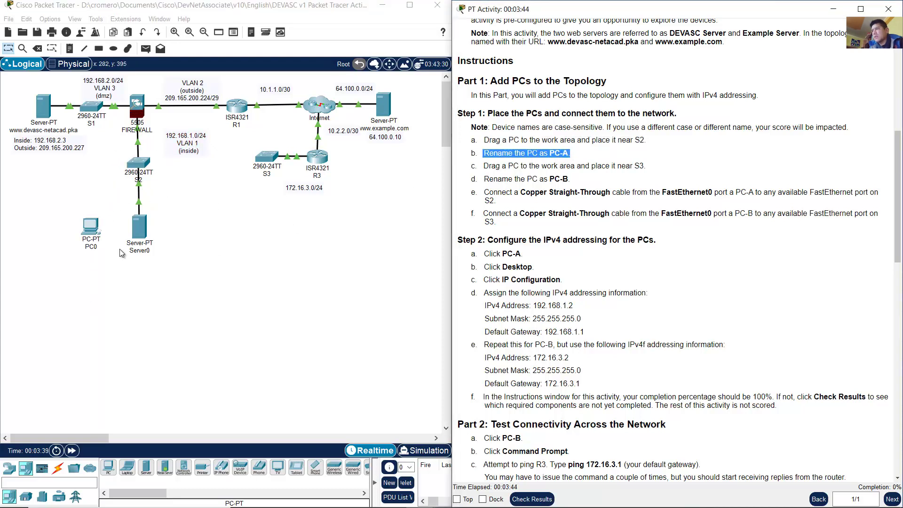
pyautogui.click(90, 247)
pyautogui.write('-A')
pyautogui.press('Return')
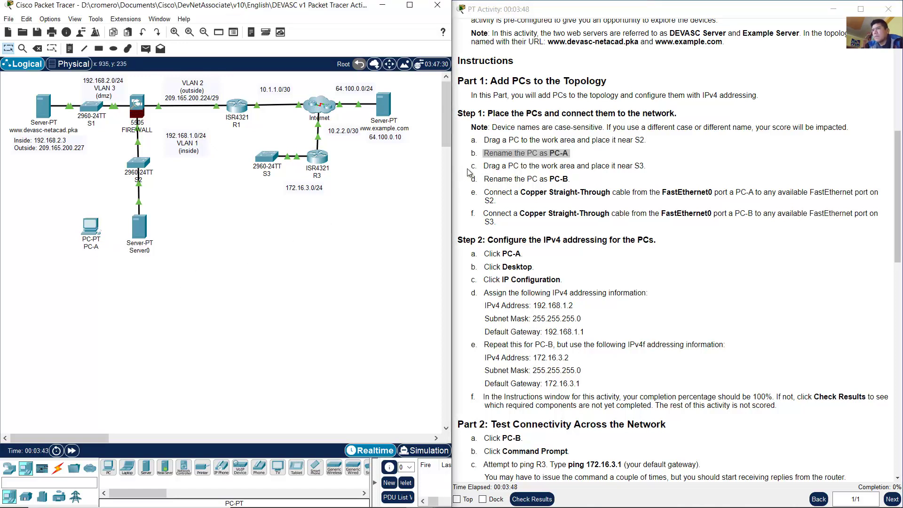
# Step: Place a second PC below S3 and name it PC-B
pyautogui.moveTo(485, 167); pyautogui.dragTo(649, 167)
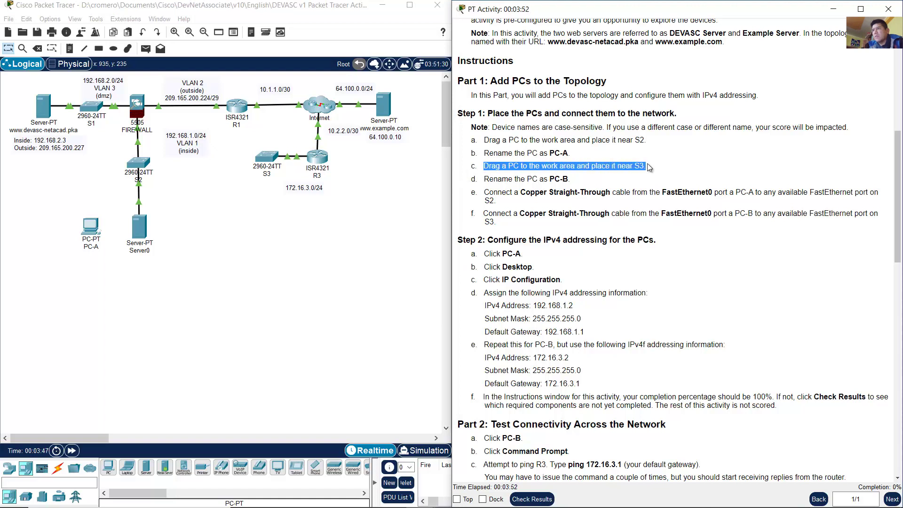
pyautogui.moveTo(485, 181); pyautogui.dragTo(571, 181)
pyautogui.click(192, 283)
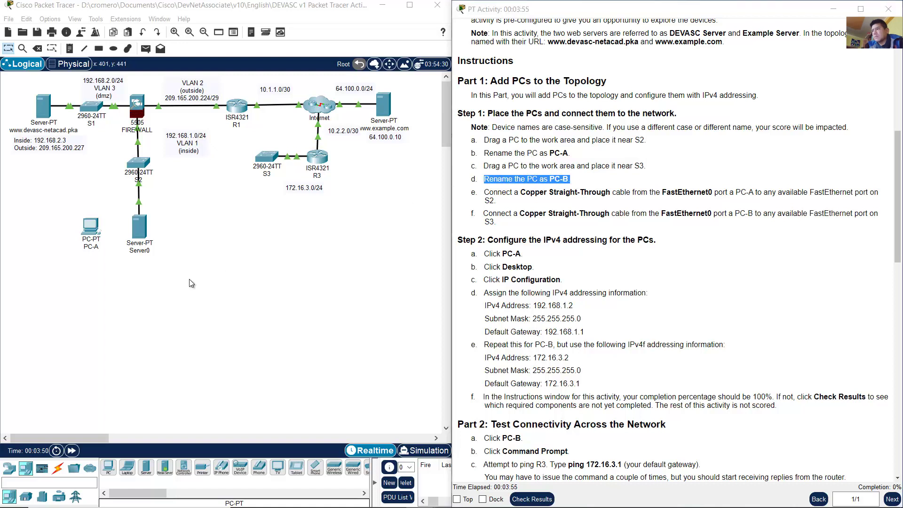
pyautogui.click(108, 468)
pyautogui.click(264, 209)
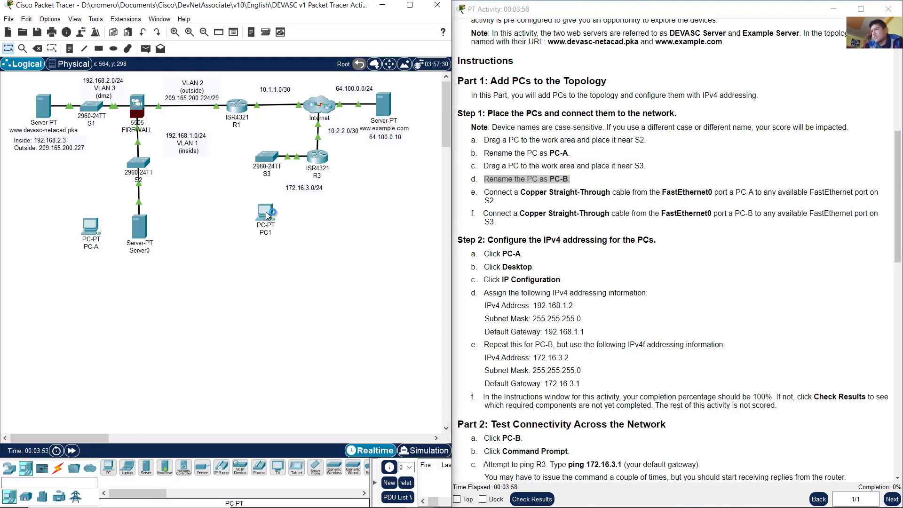
pyautogui.moveTo(235, 145); pyautogui.dragTo(278, 177)
pyautogui.click(265, 233)
pyautogui.write('-B')
pyautogui.press('Return')
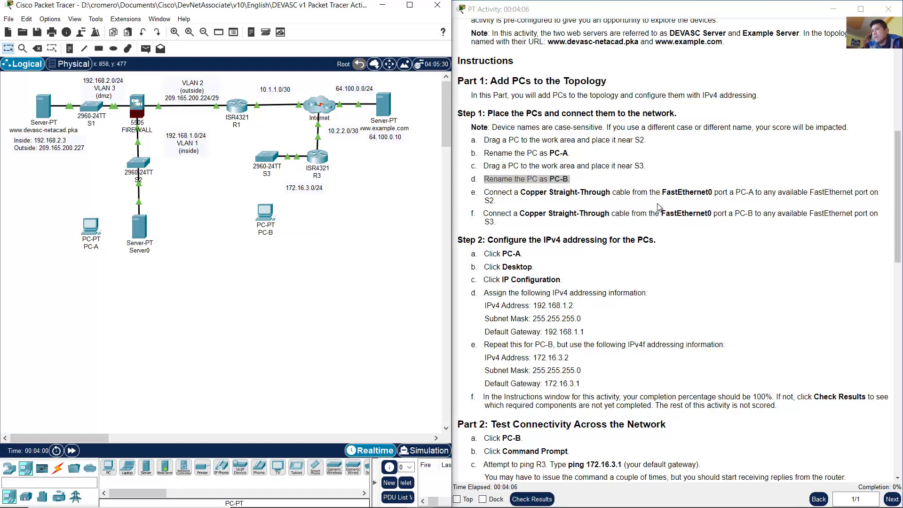
pyautogui.moveTo(486, 192); pyautogui.dragTo(748, 202)
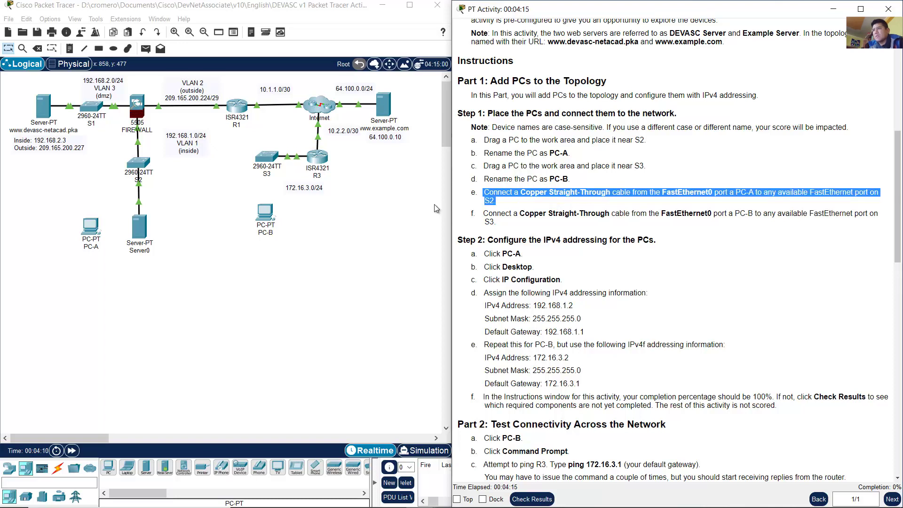
# Step: Cable PC-A FastEthernet0 to S2 FastEthernet0/10 with a copper straight-through cable
pyautogui.click(41, 278)
pyautogui.click(58, 468)
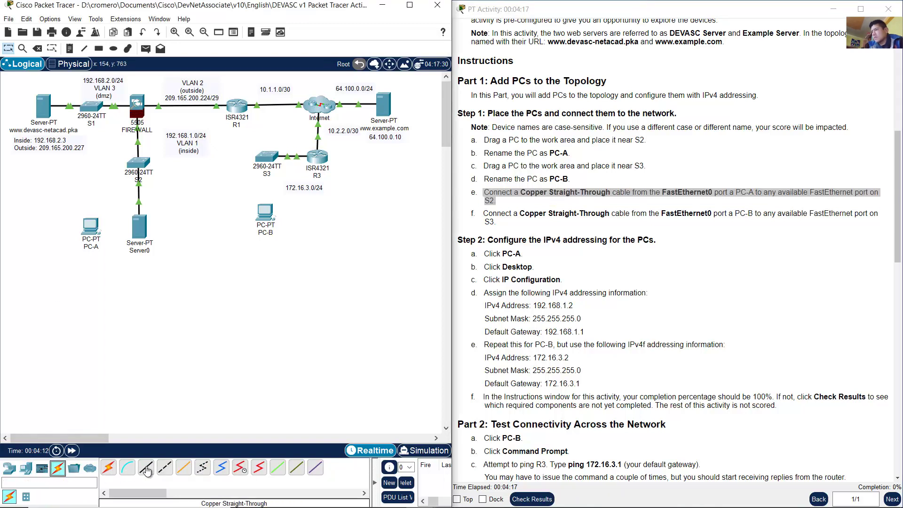
pyautogui.click(147, 469)
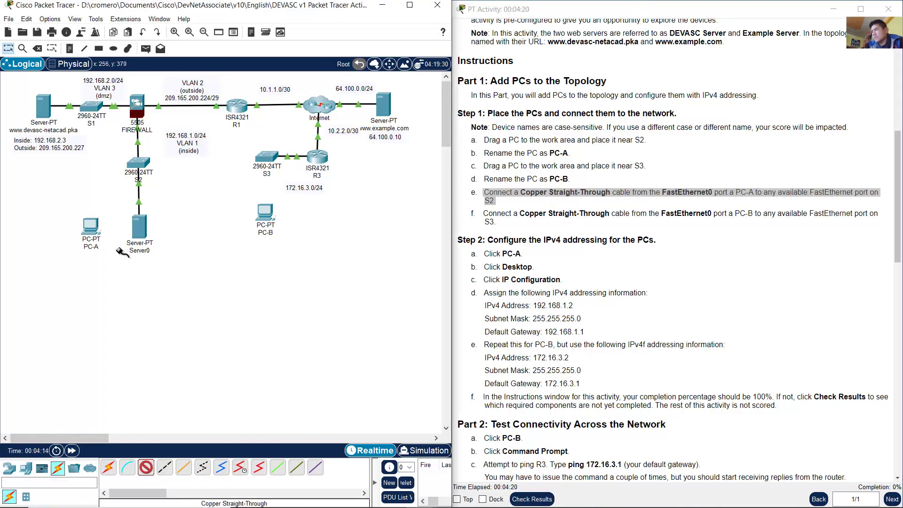
pyautogui.click(90, 224)
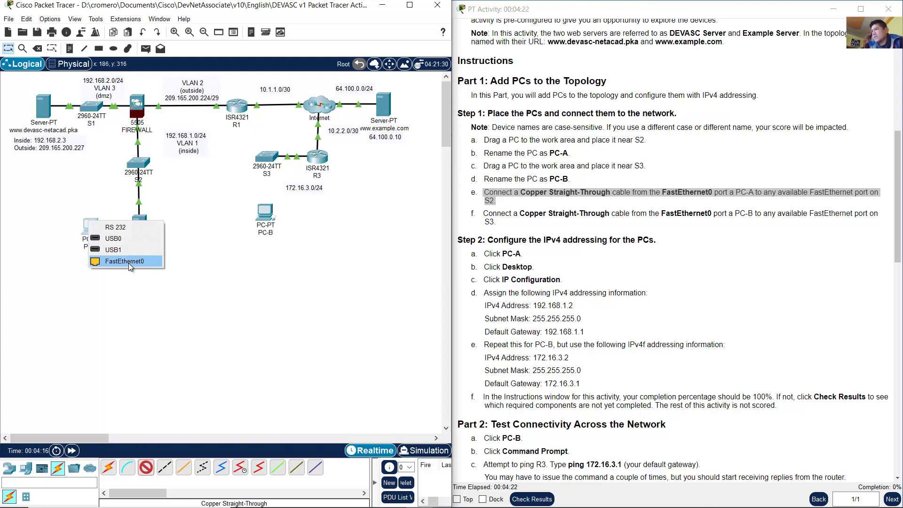
pyautogui.click(127, 261)
pyautogui.click(147, 164)
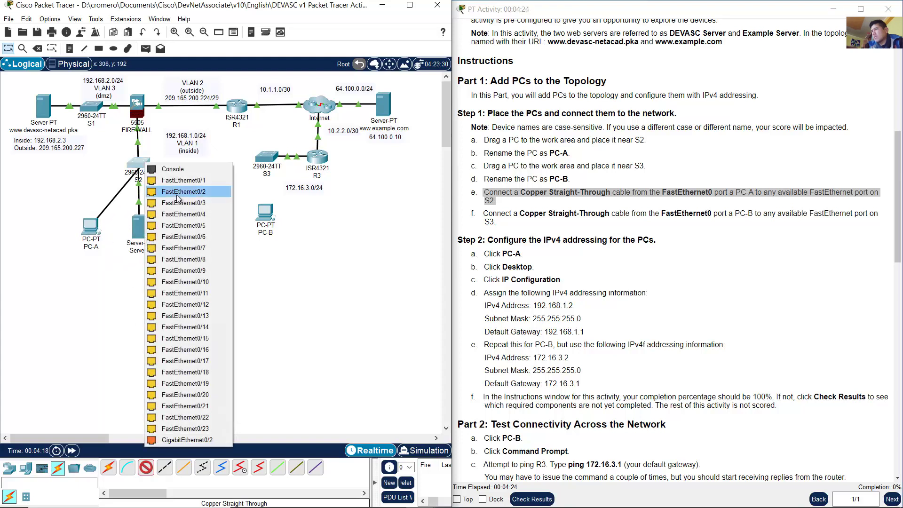
pyautogui.click(197, 282)
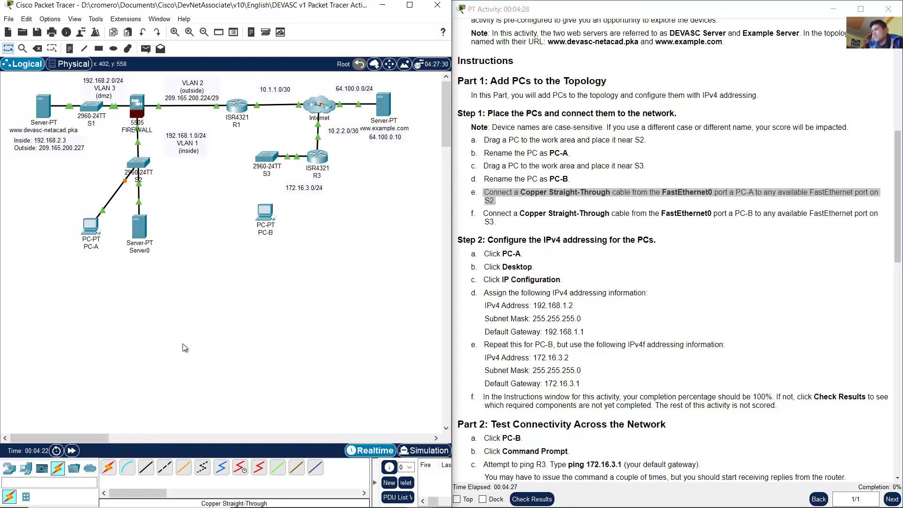
# Step: Cable PC-B FastEthernet0 to S3 FastEthernet0/10 with copper straight-through, then nudge PC-B slightly
pyautogui.click(271, 214)
pyautogui.click(297, 250)
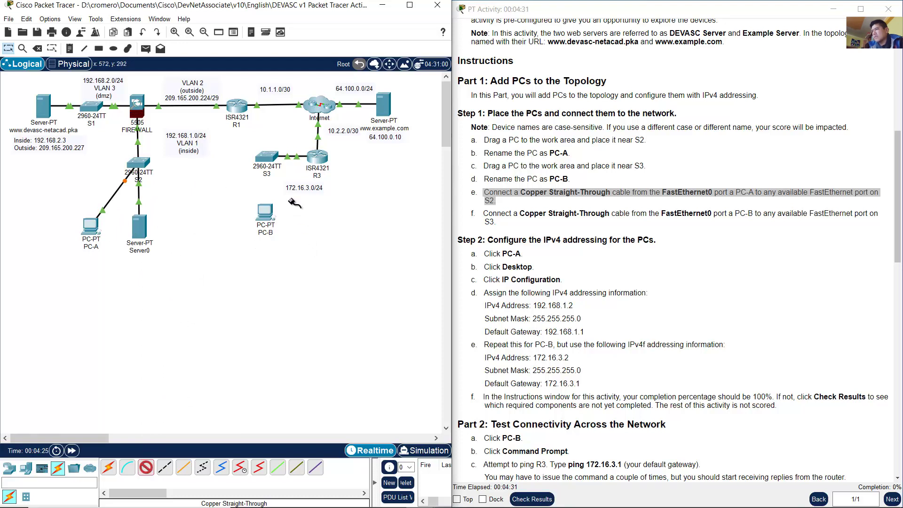
pyautogui.click(269, 156)
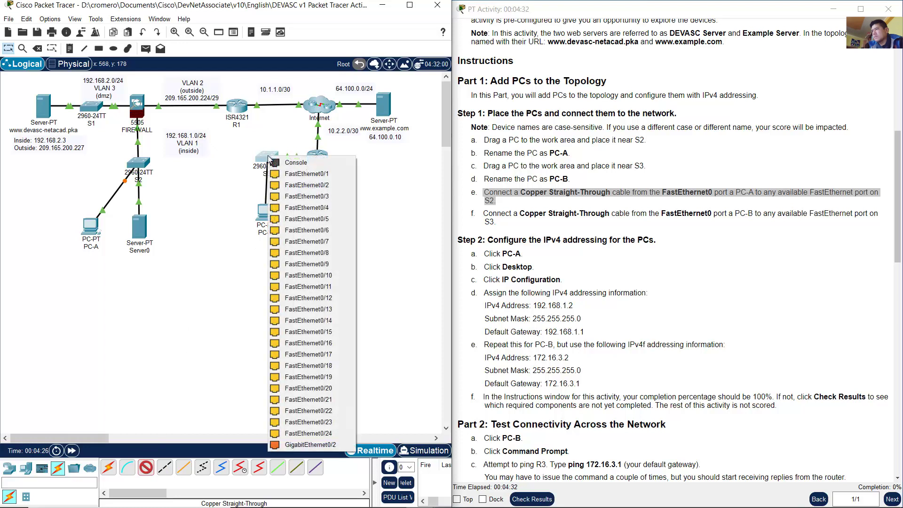
pyautogui.click(333, 275)
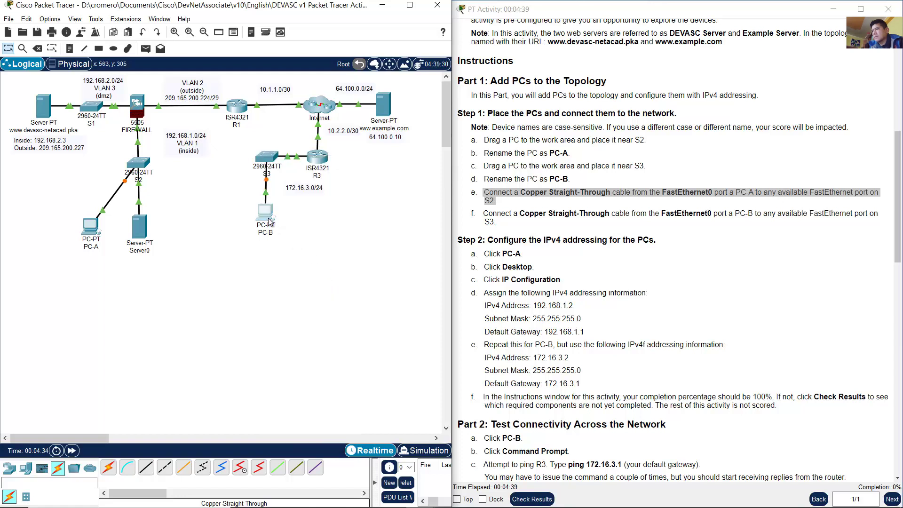
pyautogui.moveTo(270, 222); pyautogui.dragTo(268, 225)
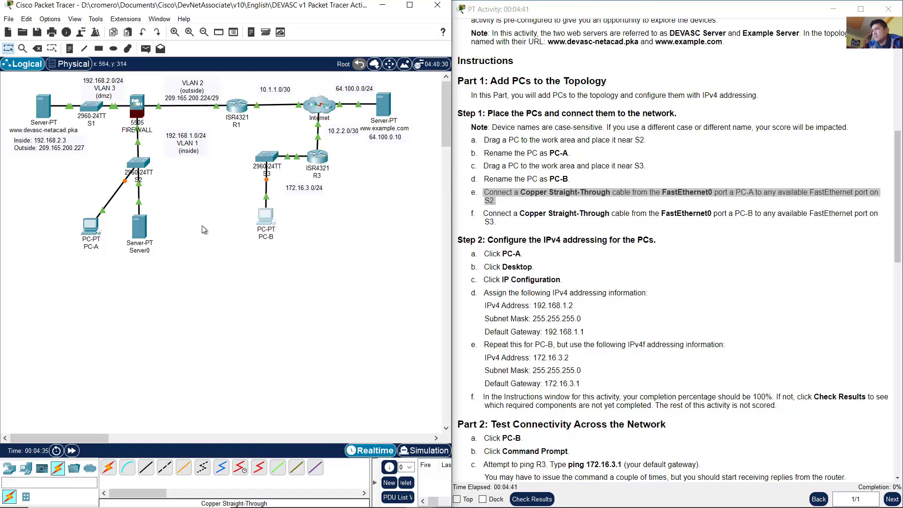
# Step: Scroll the instructions to Step 2 and mark its steps a to c
pyautogui.click(589, 218)
pyautogui.scroll(-4, 617, 218)
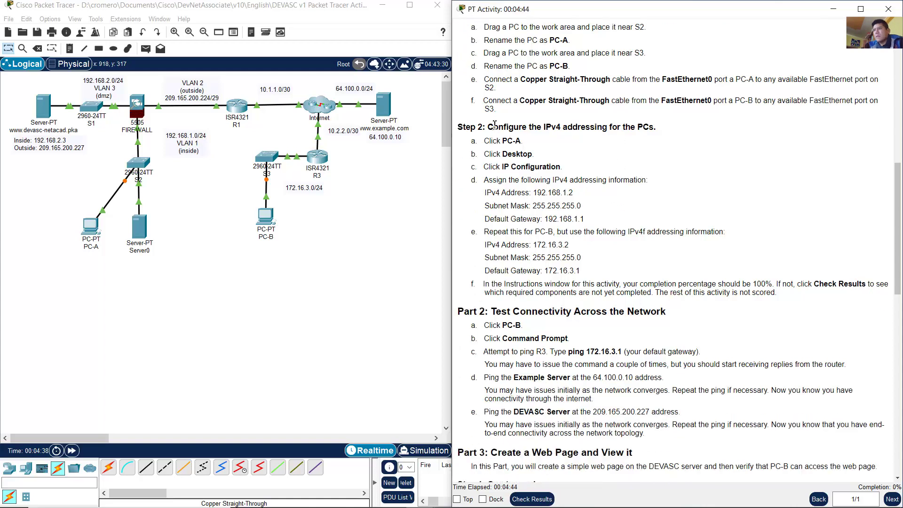
pyautogui.moveTo(500, 123); pyautogui.dragTo(640, 137)
pyautogui.click(622, 146)
pyautogui.scroll(-1, 616, 141)
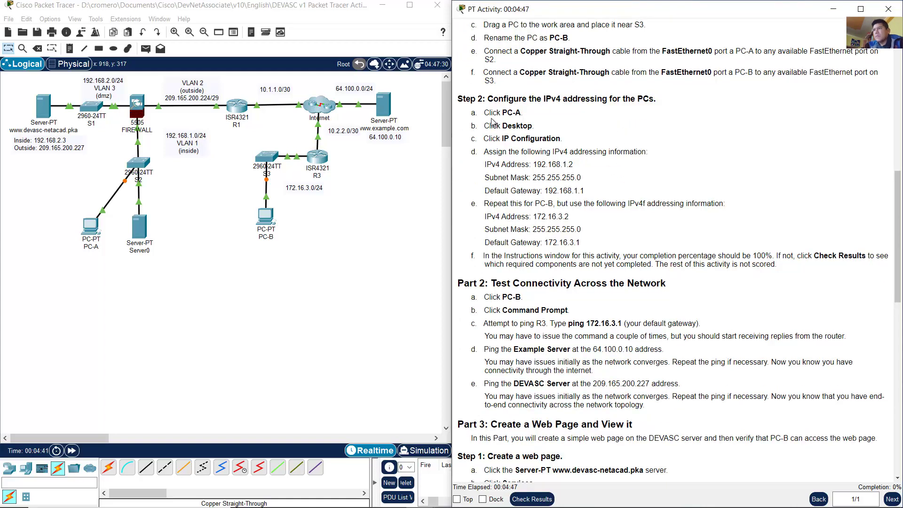
pyautogui.moveTo(506, 114); pyautogui.dragTo(577, 145)
# Step: Bring up PC-A's Desktop IP Configuration and move its window aside
pyautogui.click(276, 280)
pyautogui.moveTo(104, 323); pyautogui.dragTo(59, 213)
pyautogui.click(88, 231)
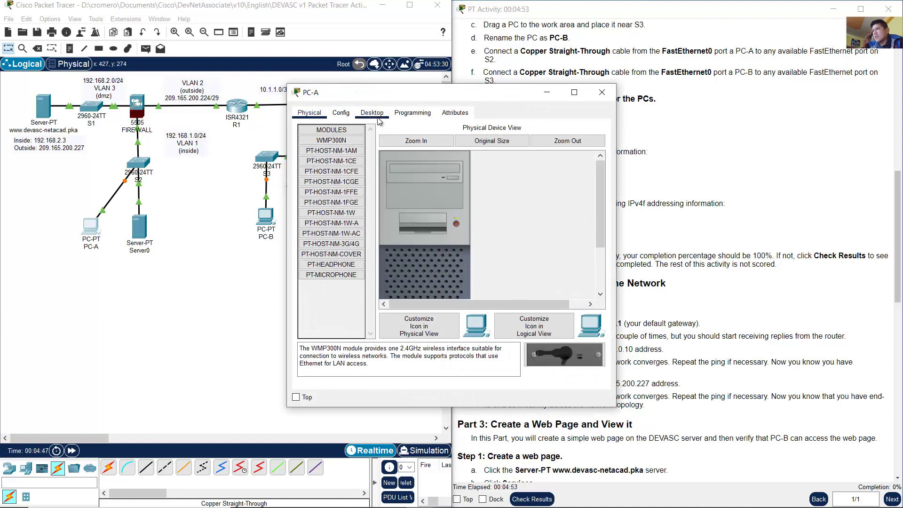
pyautogui.click(373, 113)
pyautogui.click(343, 150)
pyautogui.moveTo(383, 95); pyautogui.dragTo(151, 81)
# Step: Review PC-A's address, mask and gateway values in the instructions and move the VLAN 1 note
pyautogui.click(503, 163)
pyautogui.moveTo(490, 152); pyautogui.dragTo(649, 152)
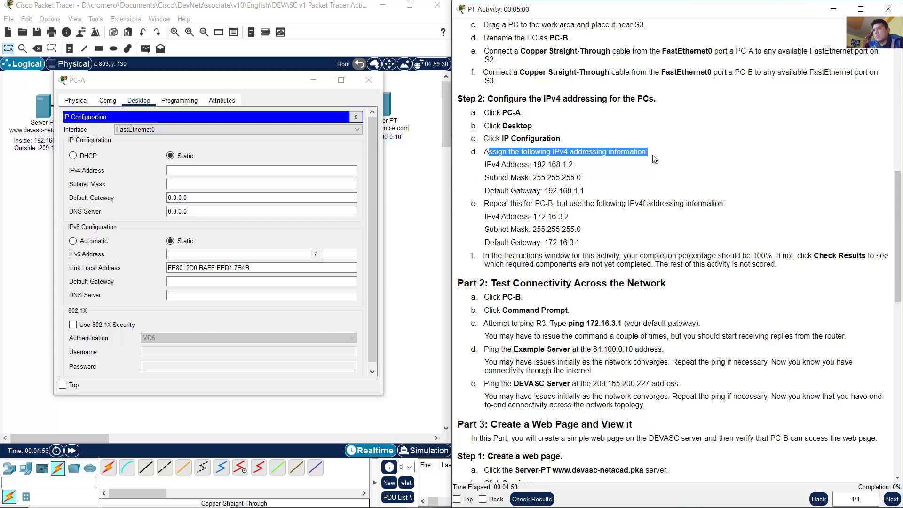
pyautogui.moveTo(493, 164); pyautogui.dragTo(604, 192)
pyautogui.click(505, 179)
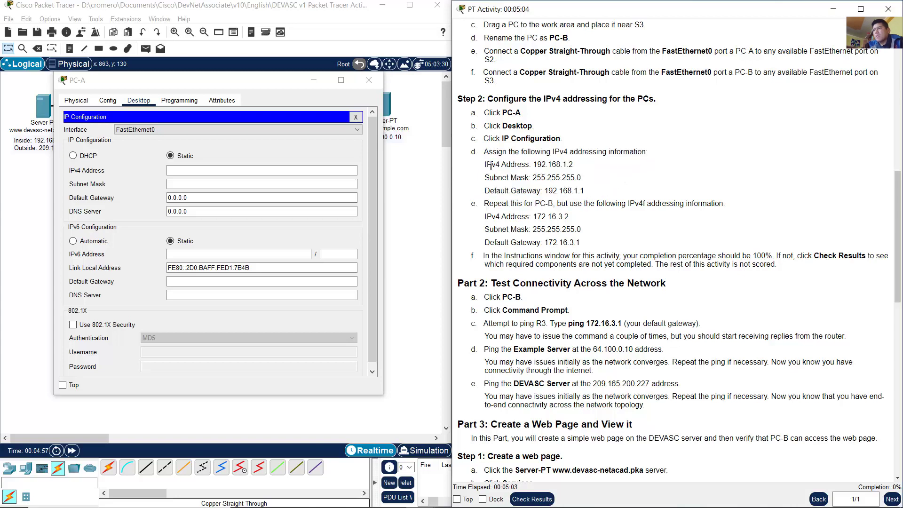
pyautogui.moveTo(485, 164); pyautogui.dragTo(587, 191)
pyautogui.moveTo(503, 113); pyautogui.dragTo(521, 113)
pyautogui.click(421, 207)
pyautogui.moveTo(191, 150); pyautogui.dragTo(183, 162)
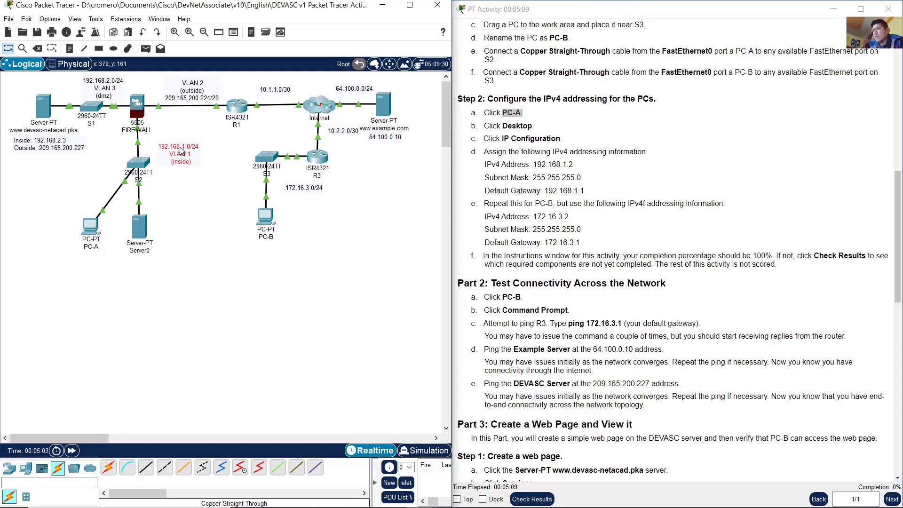
pyautogui.click(559, 162)
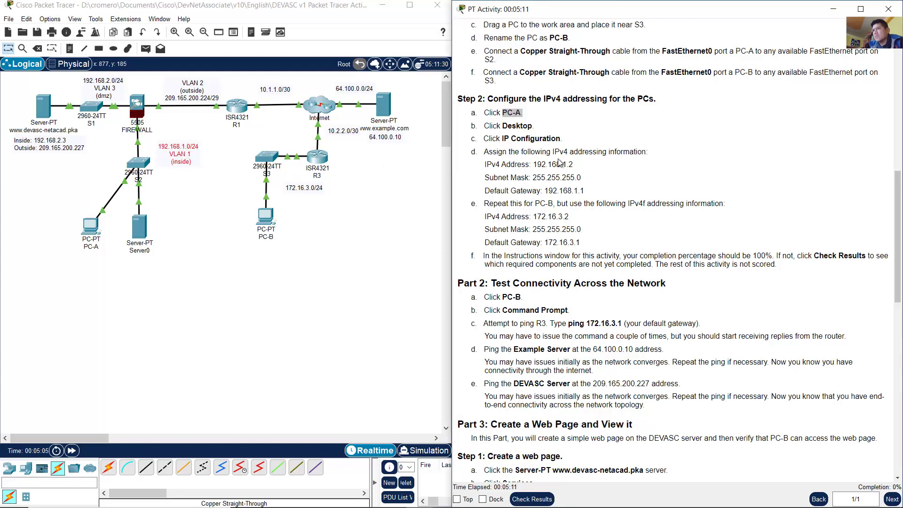
pyautogui.moveTo(511, 164); pyautogui.dragTo(605, 198)
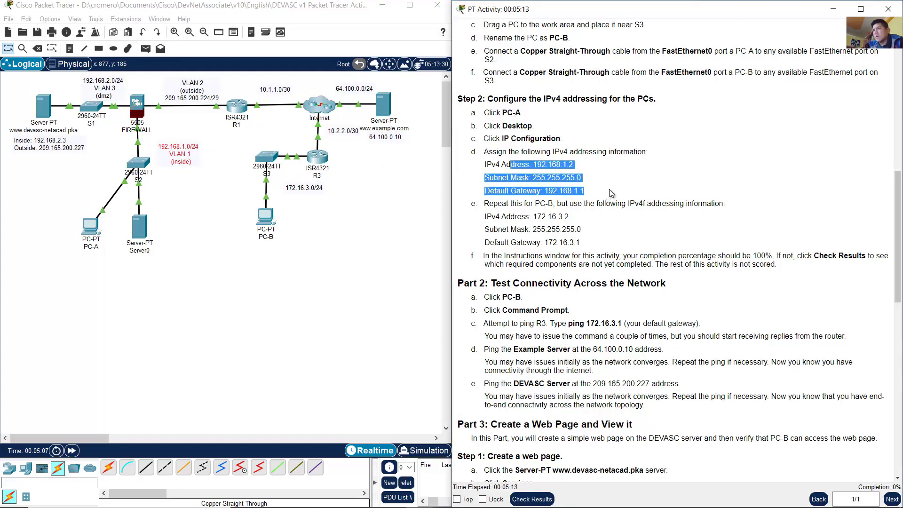
# Step: Enter PC-A's IPv4 192.168.1.2, mask 255.255.255.0 and gateway 192.168.1.1
pyautogui.click(92, 227)
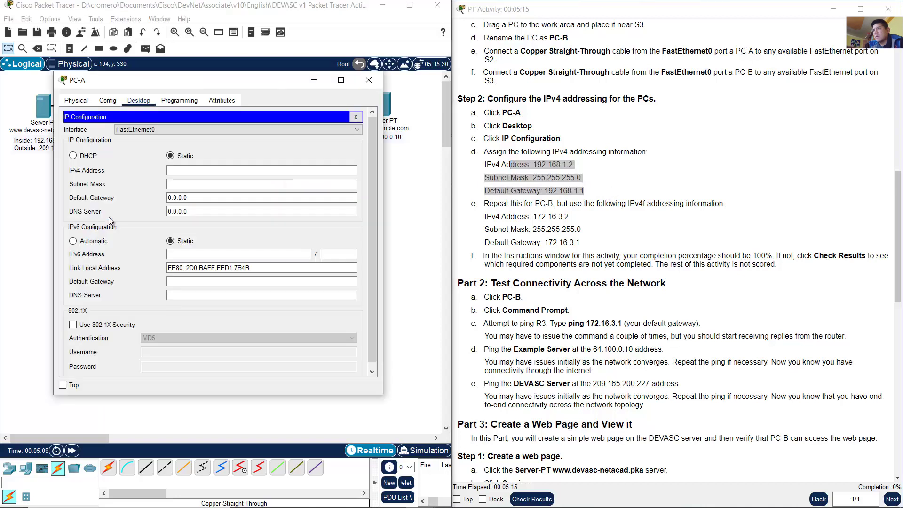
pyautogui.click(221, 170)
pyautogui.write('192')
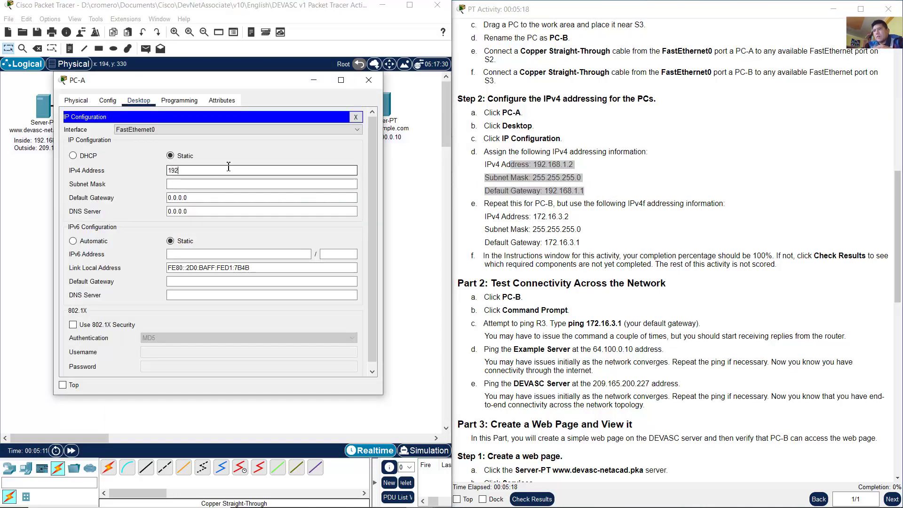
pyautogui.write('.168.1.2')
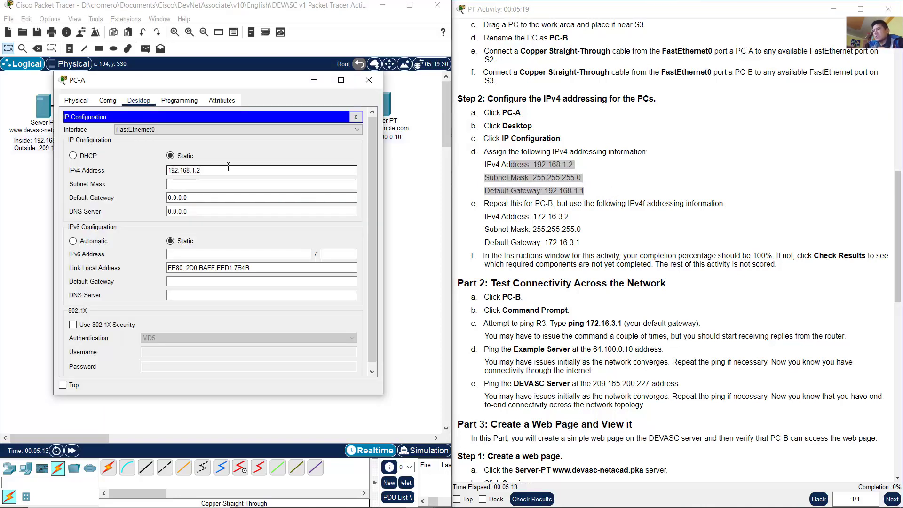
pyautogui.press('Tab')
pyautogui.press('End')
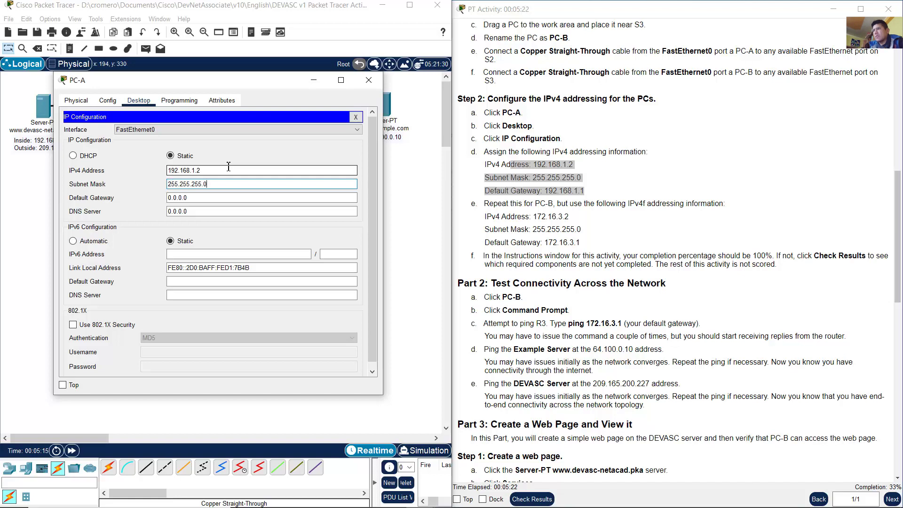
pyautogui.press('Tab')
pyautogui.write('192.168.1.1')
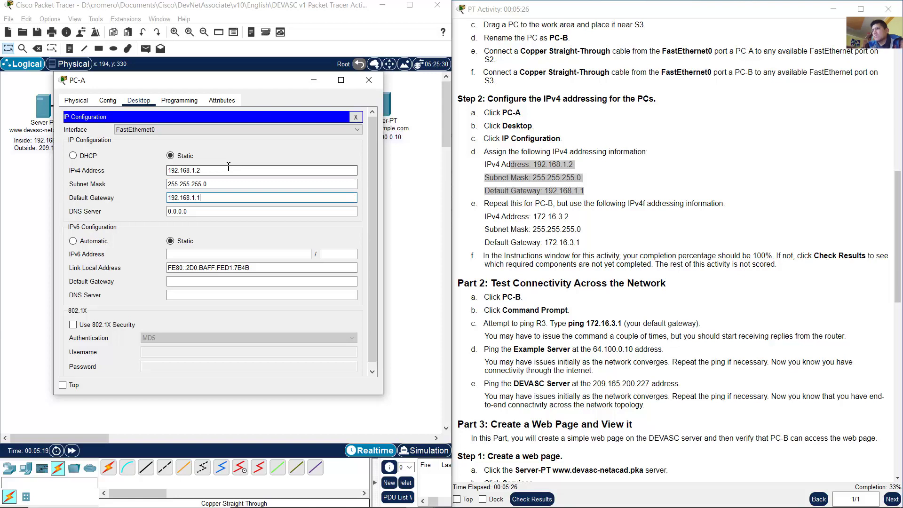
# Step: Close PC-A's window and review PC-B's addressing values in the instructions
pyautogui.click(369, 80)
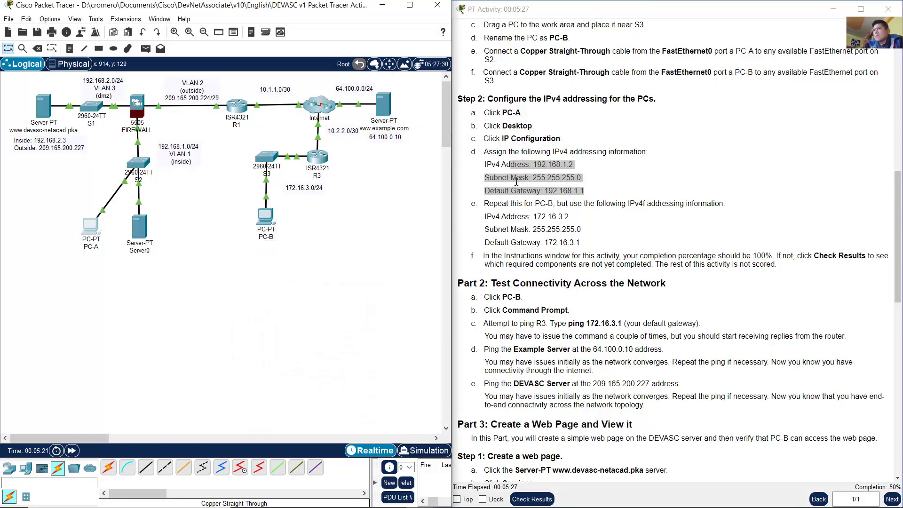
pyautogui.click(502, 203)
pyautogui.moveTo(491, 204); pyautogui.dragTo(722, 203)
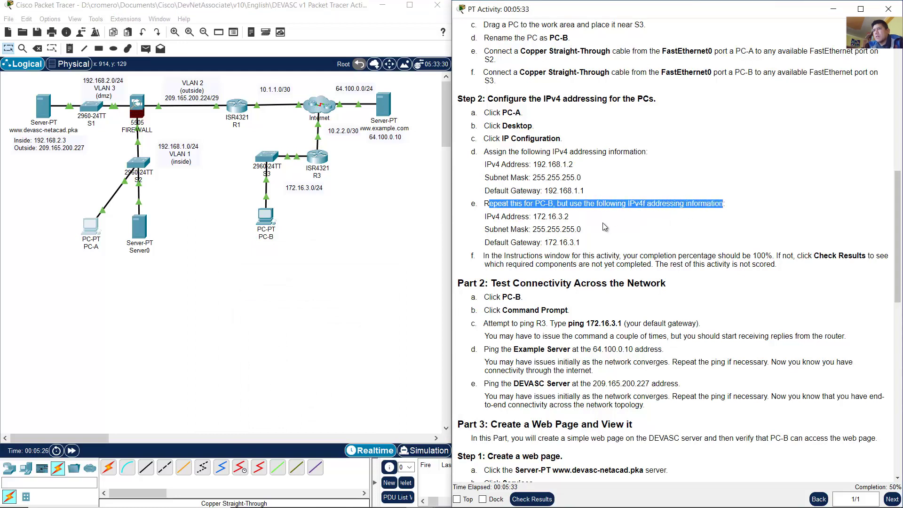
pyautogui.moveTo(503, 217); pyautogui.dragTo(582, 243)
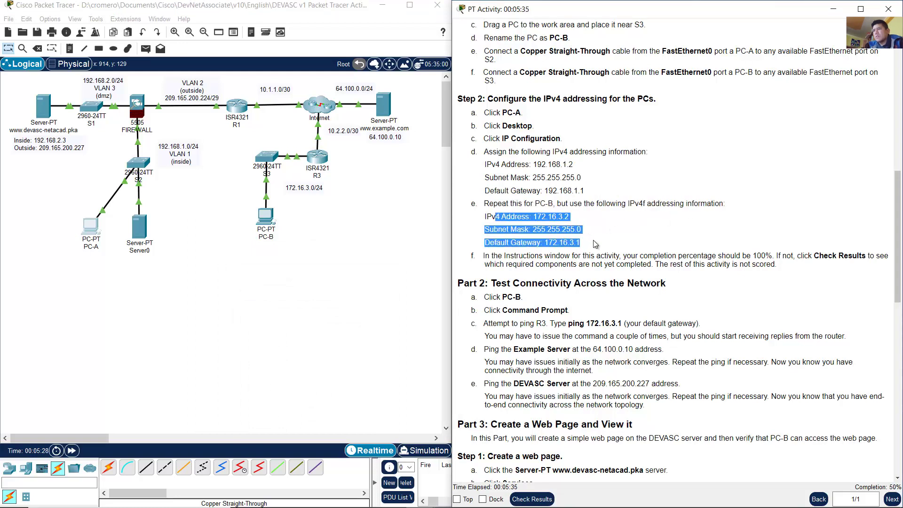
pyautogui.click(313, 210)
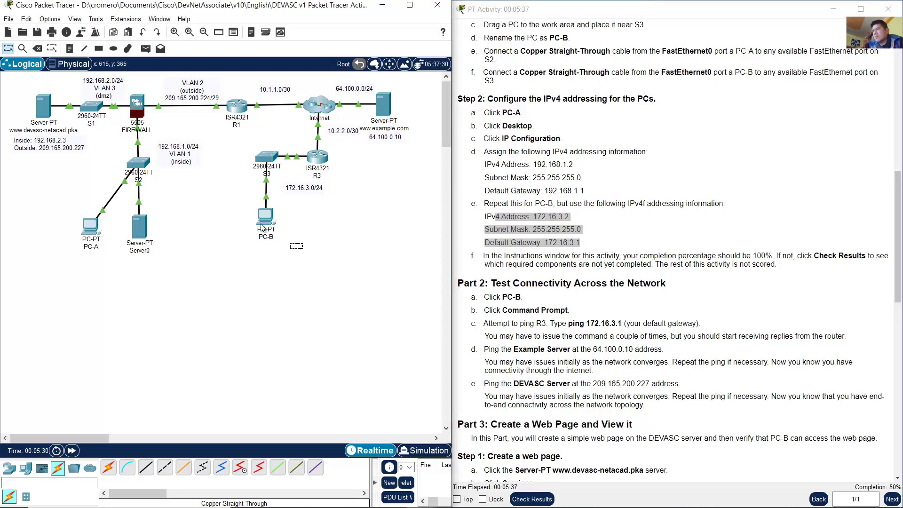
pyautogui.moveTo(312, 197)
pyautogui.mouseDown()
pyautogui.moveTo(317, 205)
pyautogui.moveTo(308, 208)
pyautogui.mouseUp()
# Step: Enter PC-B's IPv4 172.16.3.2, mask 255.255.255.0 and gateway 172.16.3.1 in IP Configuration
pyautogui.click(265, 217)
pyautogui.moveTo(366, 94); pyautogui.dragTo(160, 79)
pyautogui.click(166, 98)
pyautogui.click(137, 138)
pyautogui.click(307, 166)
pyautogui.write('172.16.3.2')
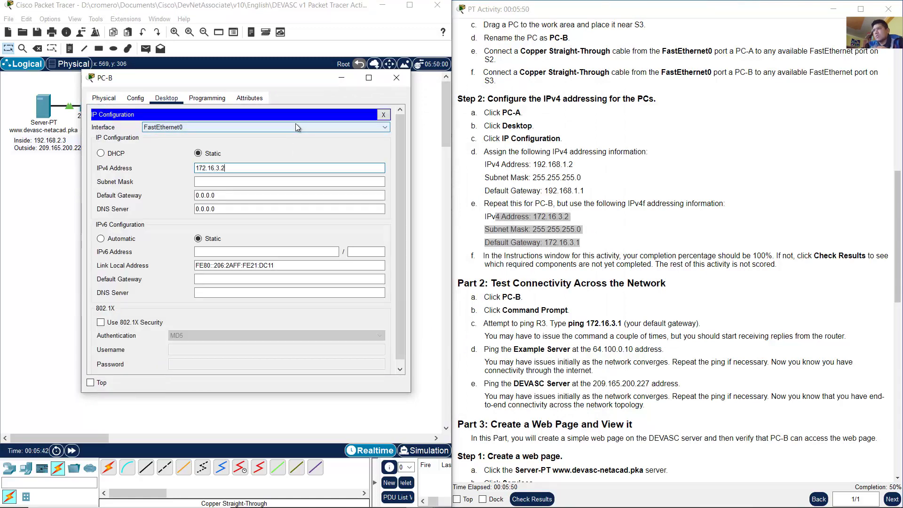
pyautogui.press('Tab')
pyautogui.press('Left')
pyautogui.press('BackSpace')
pyautogui.write('255')
pyautogui.press('Tab')
pyautogui.write('172.16')
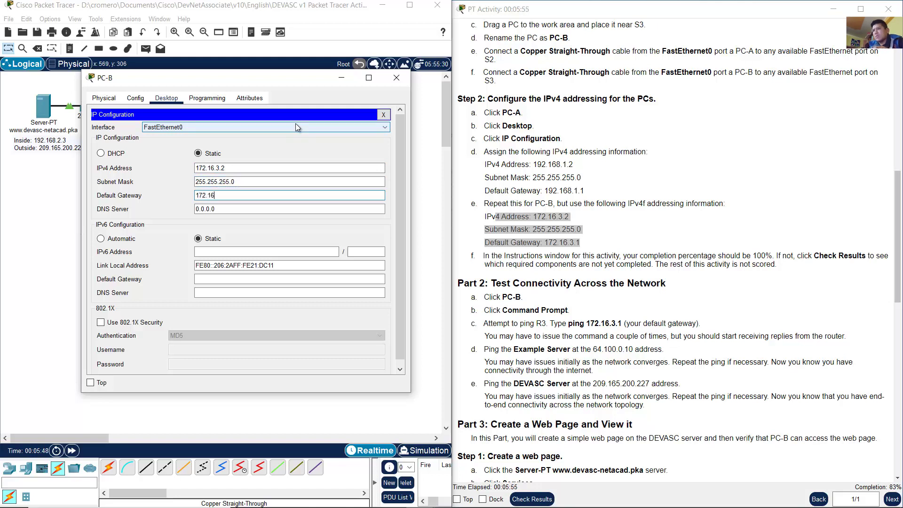
pyautogui.write('.3.1')
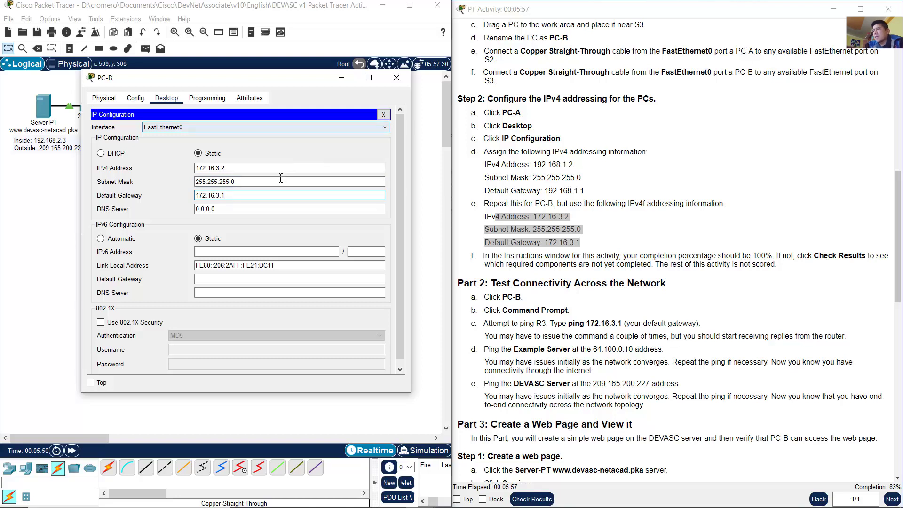
# Step: Close PC-B's configuration window and scroll the instructions to step a of Part 2
pyautogui.click(397, 78)
pyautogui.scroll(-3, 665, 183)
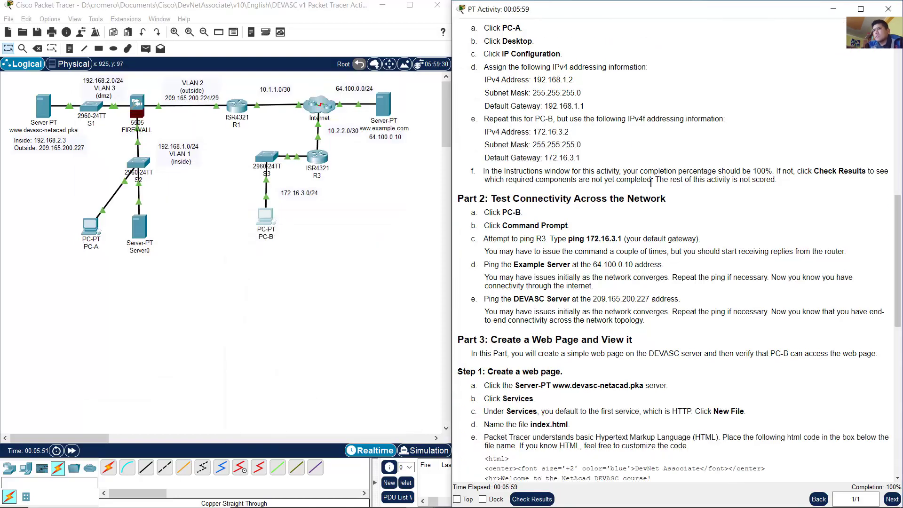
pyautogui.scroll(-2, 629, 176)
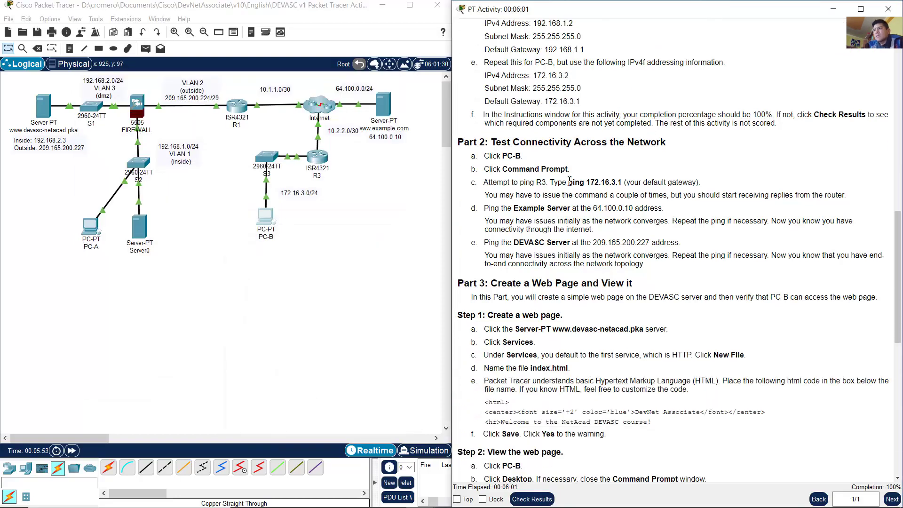
pyautogui.moveTo(496, 142); pyautogui.dragTo(661, 141)
pyautogui.moveTo(490, 157); pyautogui.dragTo(555, 170)
# Step: Switch PC-B from IP Configuration to Command Prompt, then move and widen its window
pyautogui.click(352, 210)
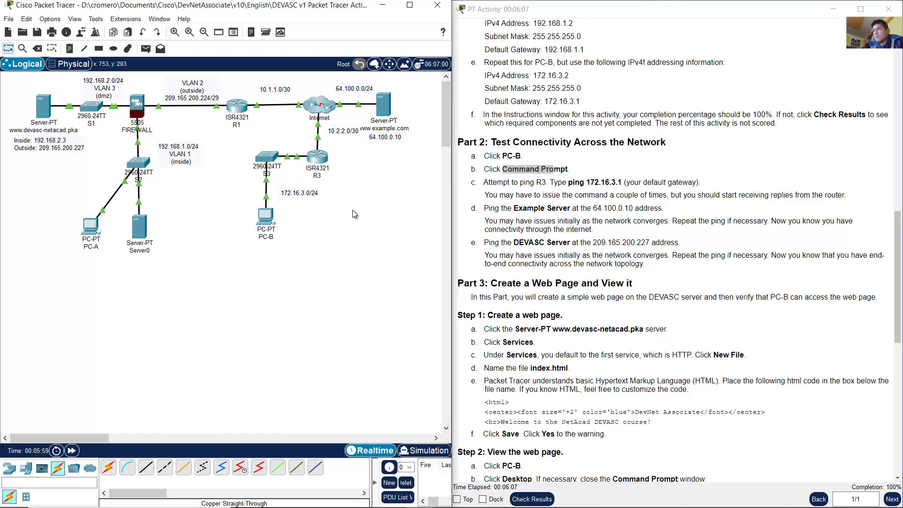
pyautogui.click(265, 217)
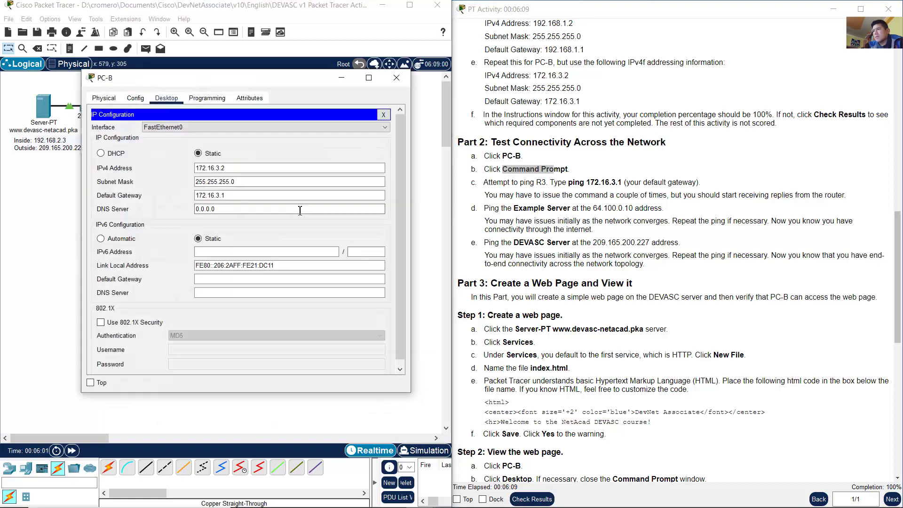
pyautogui.click(383, 114)
pyautogui.click(310, 143)
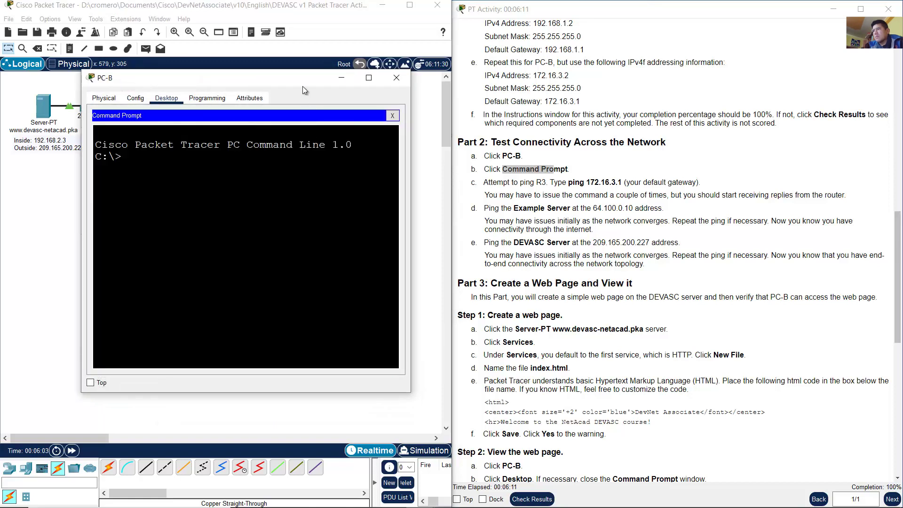
pyautogui.moveTo(303, 90); pyautogui.dragTo(231, 139)
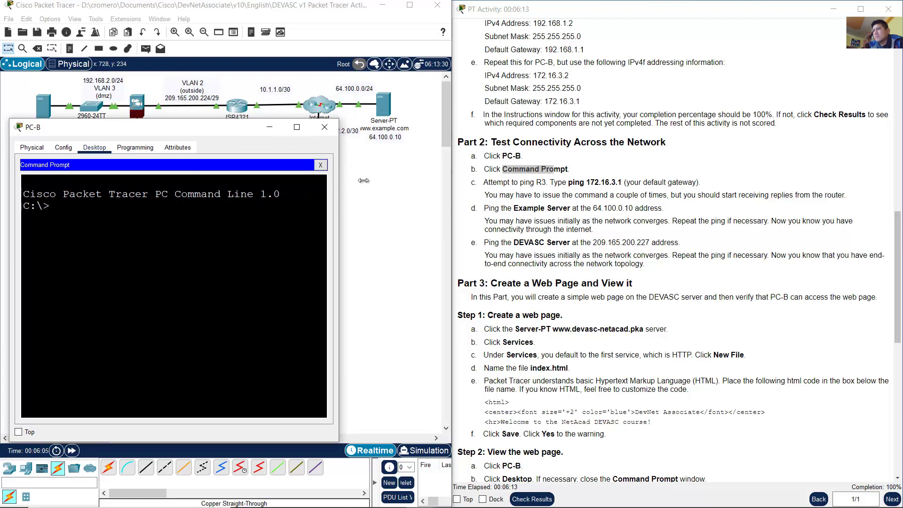
pyautogui.moveTo(344, 183); pyautogui.dragTo(549, 184)
# Step: Highlight the gateway ping step in the instructions and return to PC-B's command prompt
pyautogui.click(611, 181)
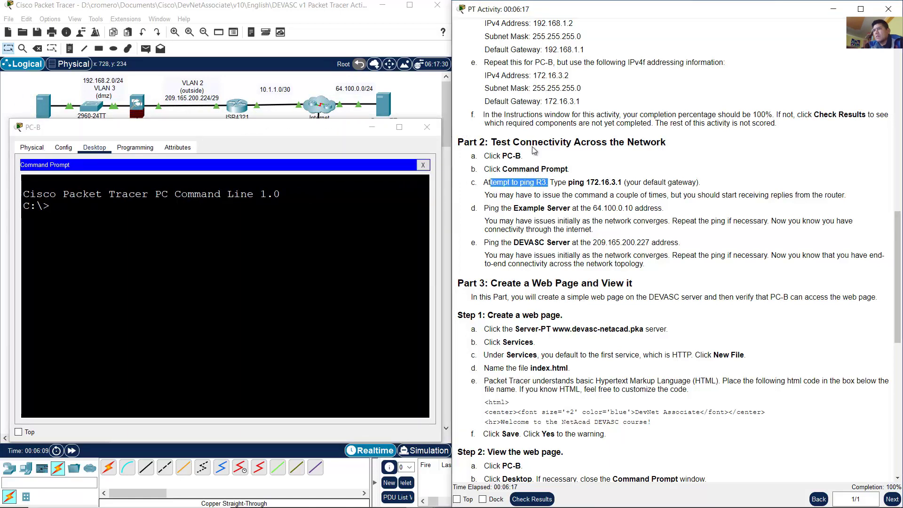
pyautogui.click(569, 184)
pyautogui.moveTo(558, 184); pyautogui.dragTo(700, 182)
pyautogui.click(414, 97)
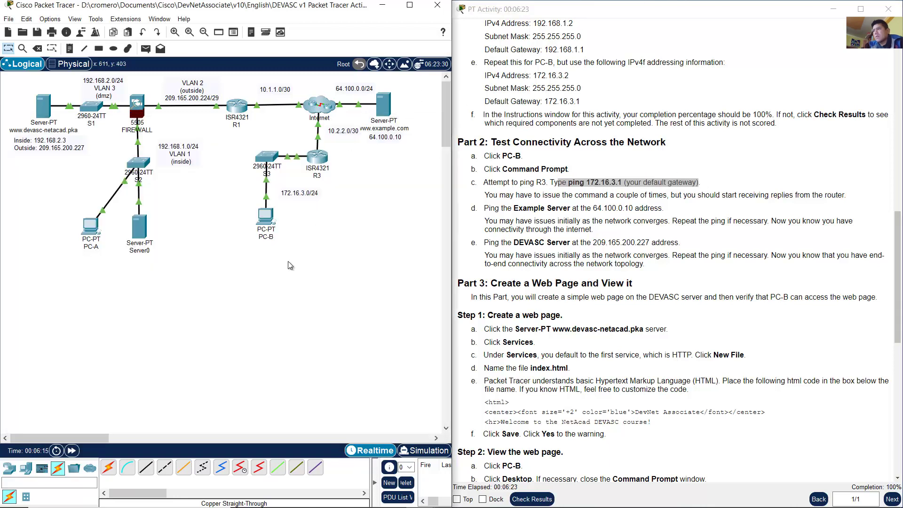
pyautogui.click(271, 221)
pyautogui.click(312, 201)
pyautogui.click(266, 217)
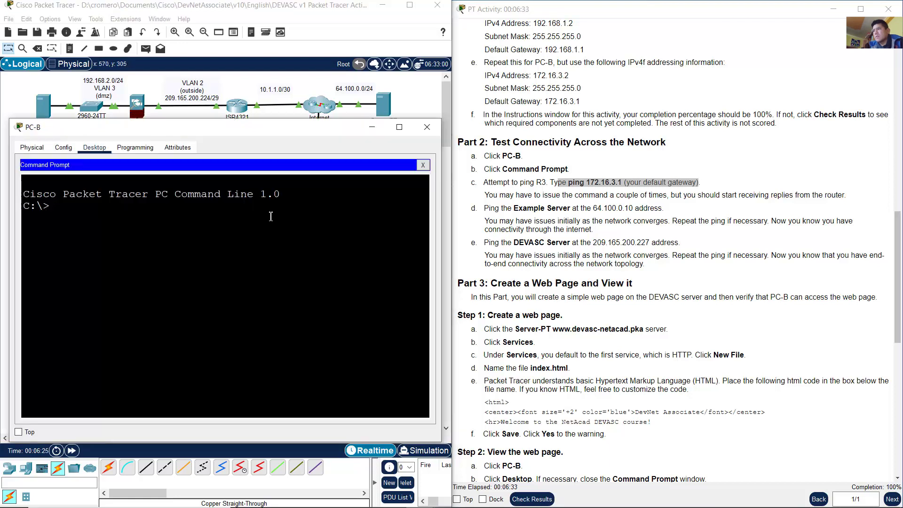
# Step: Run ipconfig on PC-B to confirm its 172.16.3.2 address and gateway
pyautogui.write('ipcon')
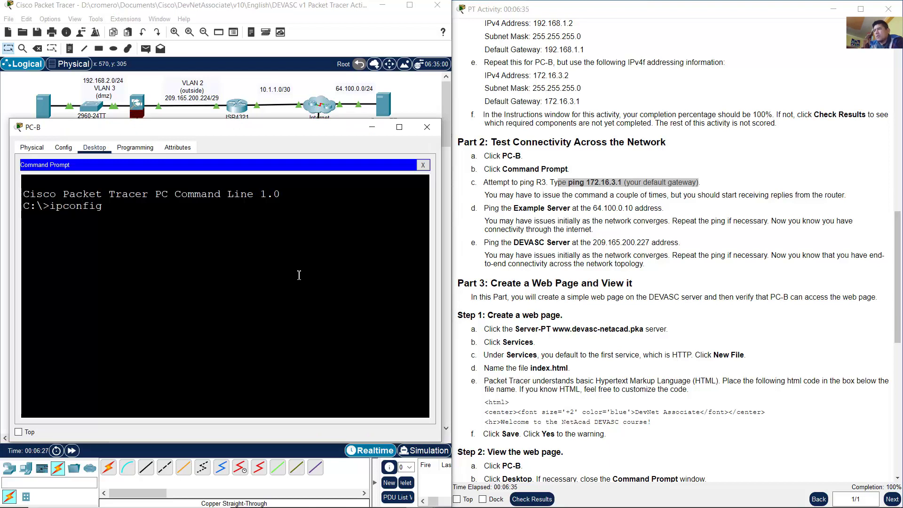
pyautogui.write('fig')
pyautogui.press('Return')
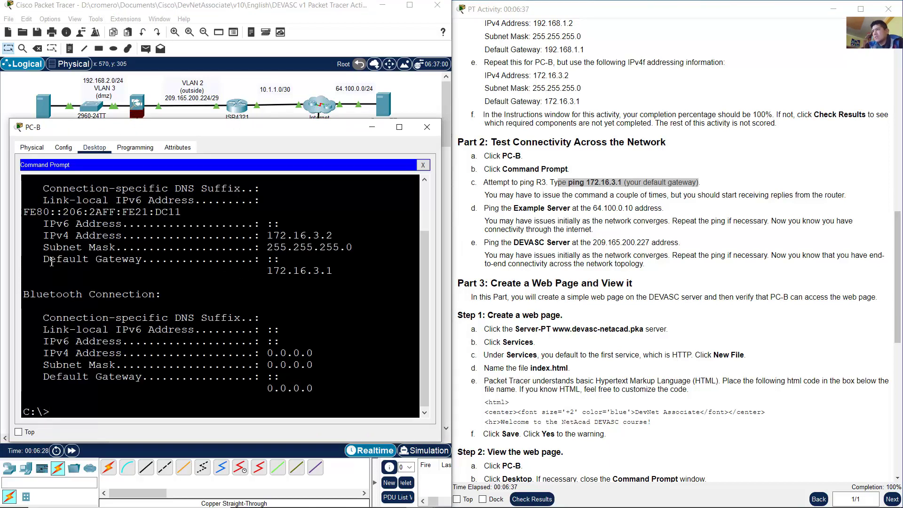
pyautogui.moveTo(116, 267)
pyautogui.mouseDown()
pyautogui.moveTo(350, 299)
pyautogui.moveTo(332, 283)
pyautogui.moveTo(115, 265)
pyautogui.mouseUp()
# Step: Ping gateway 172.16.3.1 for four successful replies, then highlight the Example Server ping step
pyautogui.write('ping 172.16.')
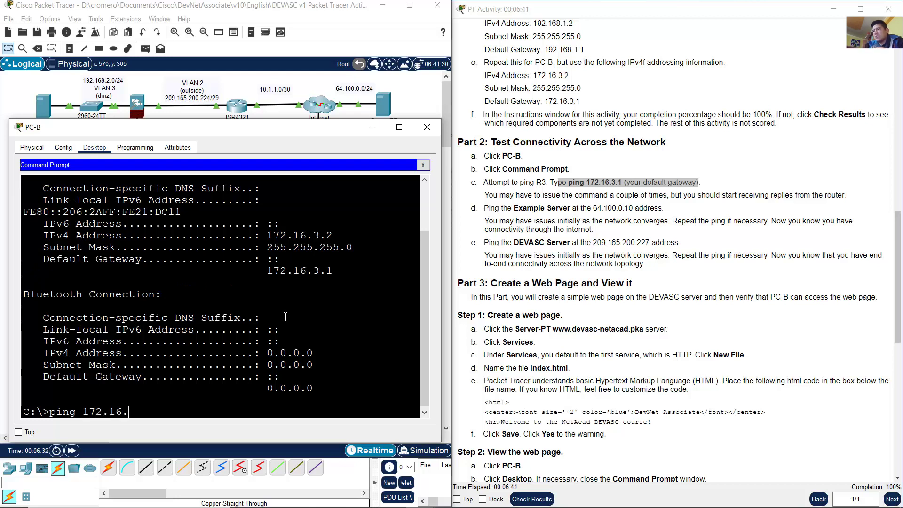
pyautogui.write('3.')
pyautogui.press('Return')
pyautogui.press('Up')
pyautogui.write('1')
pyautogui.press('Return')
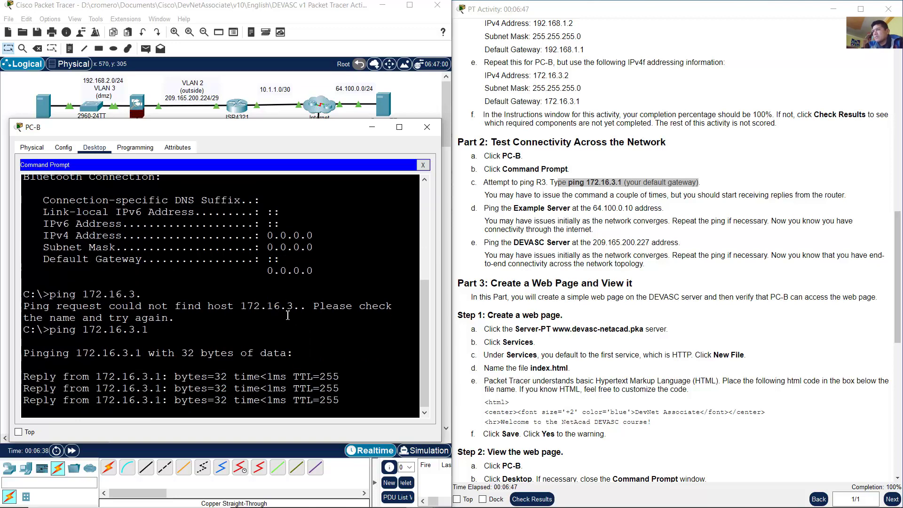
pyautogui.moveTo(24, 290); pyautogui.dragTo(341, 335)
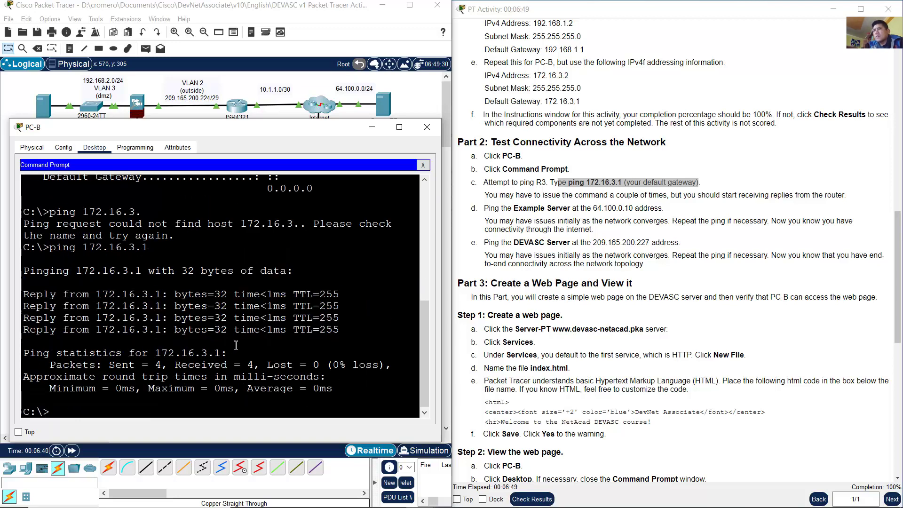
pyautogui.click(560, 211)
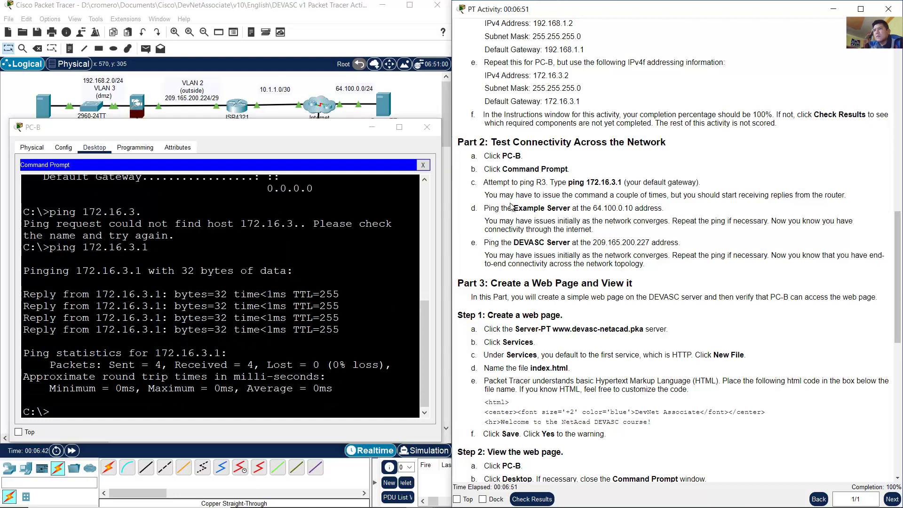
pyautogui.moveTo(485, 209); pyautogui.dragTo(666, 208)
# Step: Run ping 64.100.0.10 from PC-B's Command Prompt to reach the Example Server
pyautogui.click(400, 132)
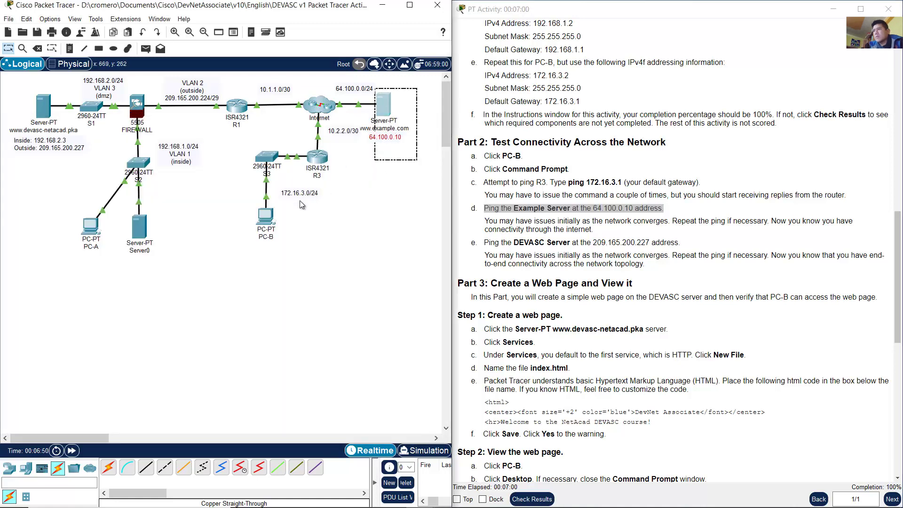
pyautogui.click(270, 219)
pyautogui.write('ping 64.100.0.10')
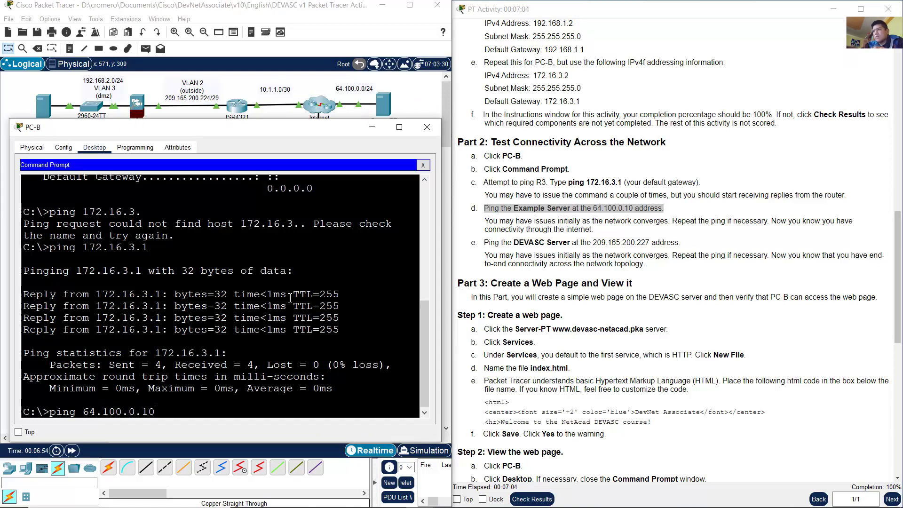
pyautogui.press('Return')
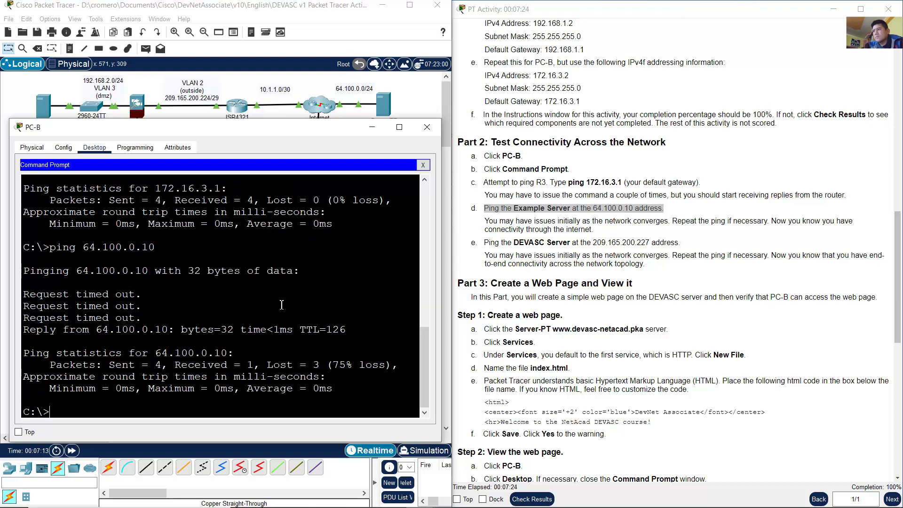
pyautogui.moveTo(39, 332); pyautogui.dragTo(278, 333)
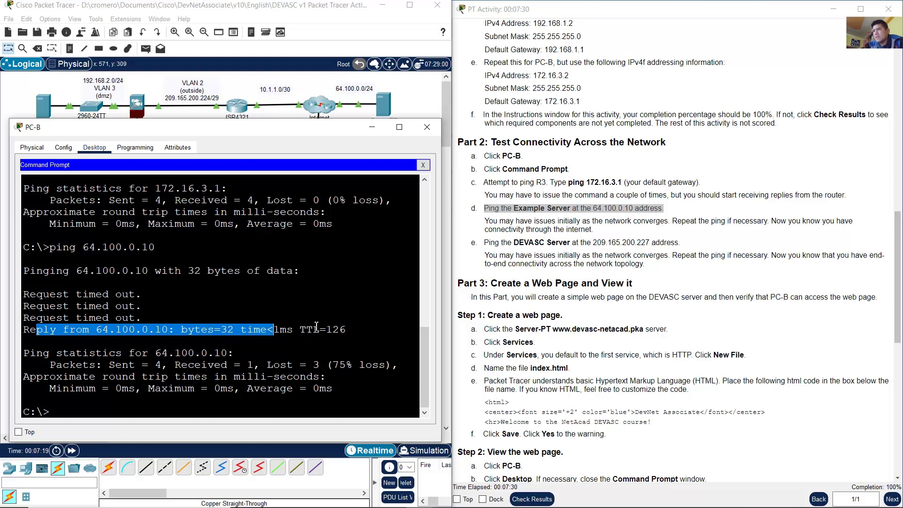
pyautogui.moveTo(485, 221); pyautogui.dragTo(770, 221)
# Step: Repeat the ping to 64.100.0.10 so all four replies succeed
pyautogui.click(345, 267)
pyautogui.press('Up')
pyautogui.press('Return')
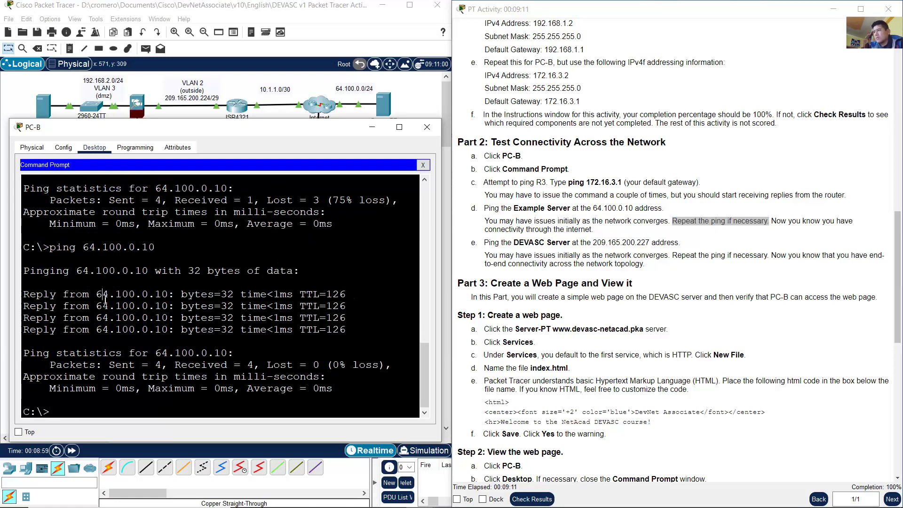
pyautogui.moveTo(102, 294); pyautogui.dragTo(181, 329)
pyautogui.click(655, 269)
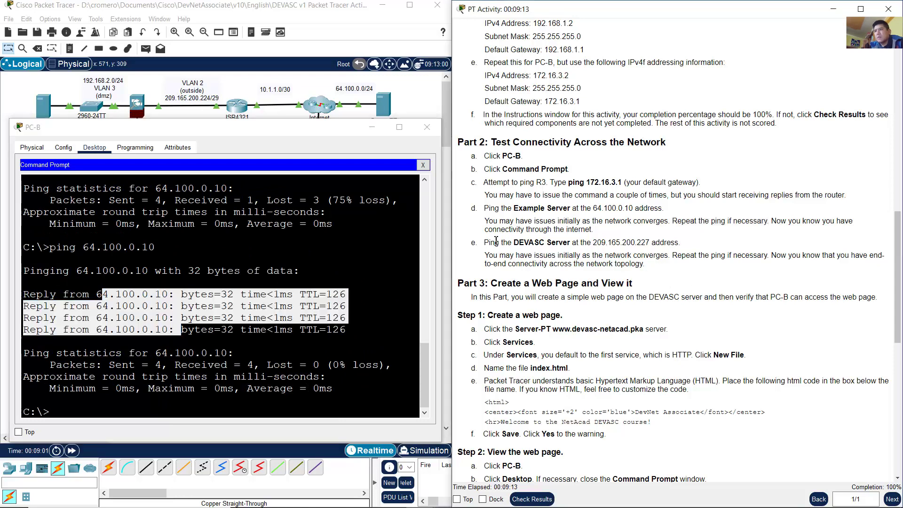
pyautogui.moveTo(490, 242); pyautogui.dragTo(569, 245)
# Step: Ping the DEVASC server at 209.165.200.227 from PC-B's Command Prompt
pyautogui.click(319, 86)
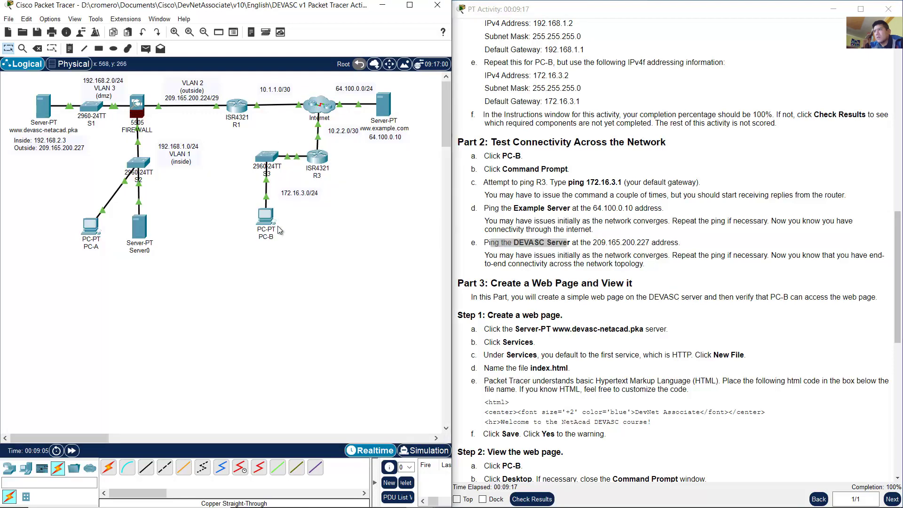
pyautogui.moveTo(61, 177); pyautogui.dragTo(2, 85)
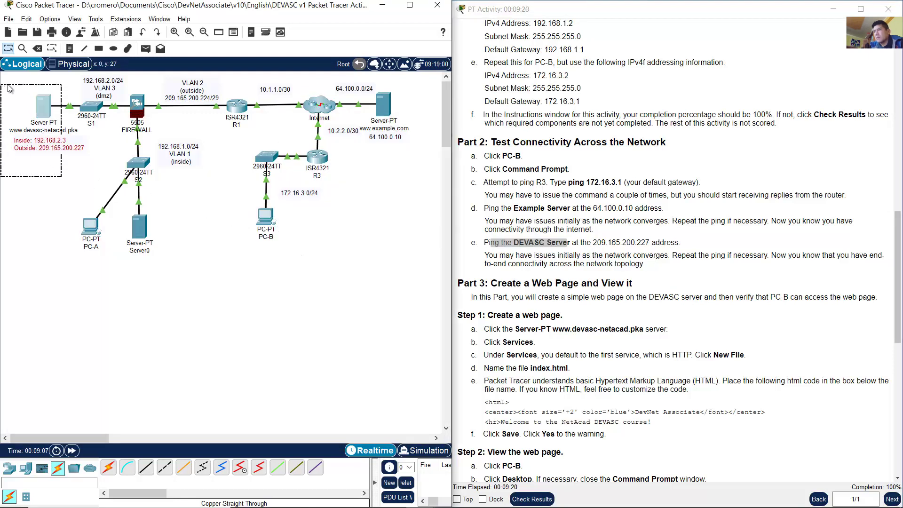
pyautogui.click(266, 216)
pyautogui.click(277, 271)
pyautogui.write('ping')
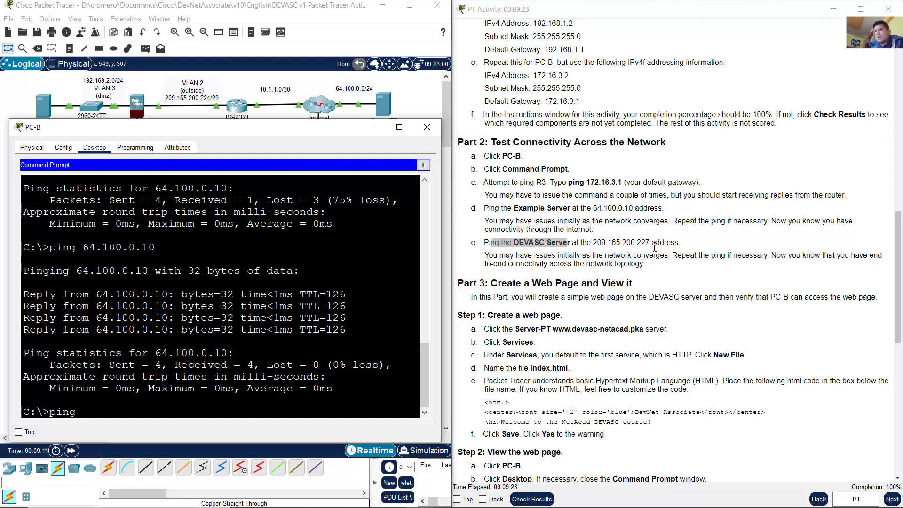
pyautogui.moveTo(592, 243); pyautogui.dragTo(649, 243)
pyautogui.click(335, 308)
pyautogui.write('209.')
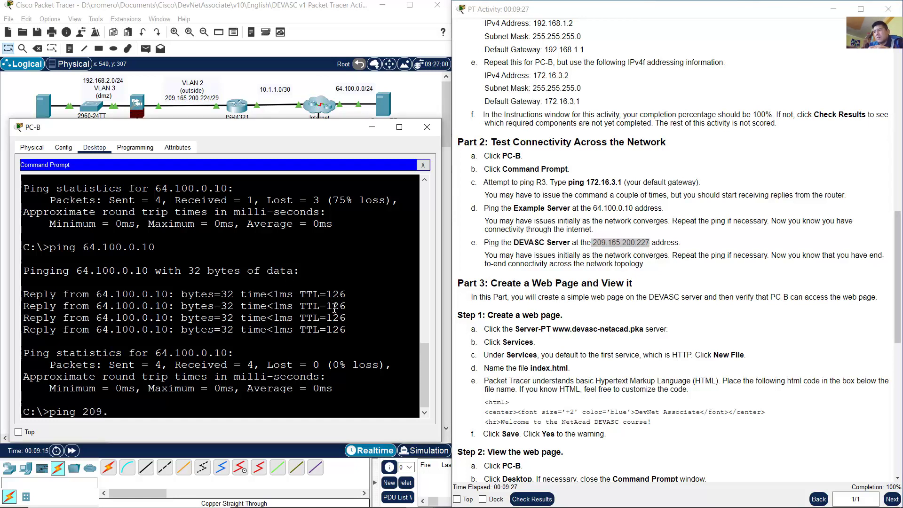
pyautogui.write('165.200.227')
pyautogui.press('Return')
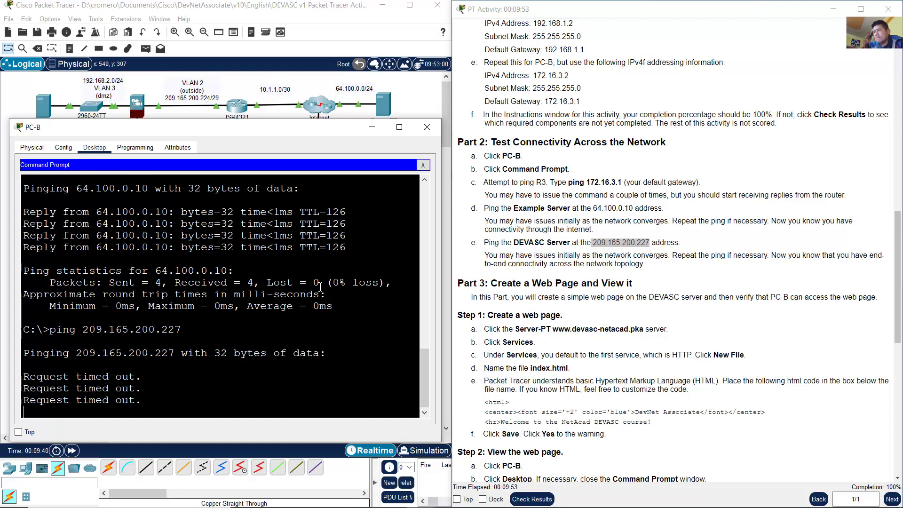
# Step: Rerun the ping to 209.165.200.227 until all four replies come back
pyautogui.press('Up')
pyautogui.press('Return')
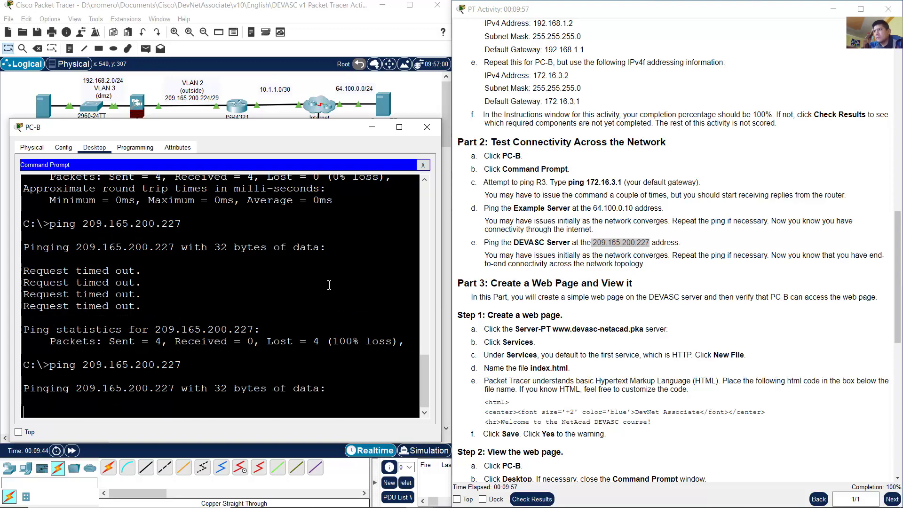
pyautogui.moveTo(237, 156)
pyautogui.mouseDown()
pyautogui.moveTo(240, 190)
pyautogui.moveTo(238, 162)
pyautogui.mouseUp()
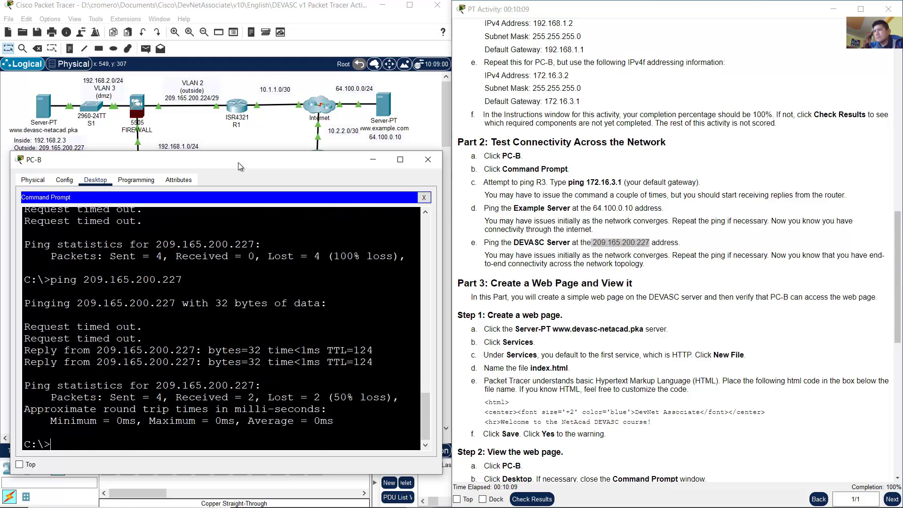
pyautogui.moveTo(24, 346); pyautogui.dragTo(376, 367)
pyautogui.click(184, 366)
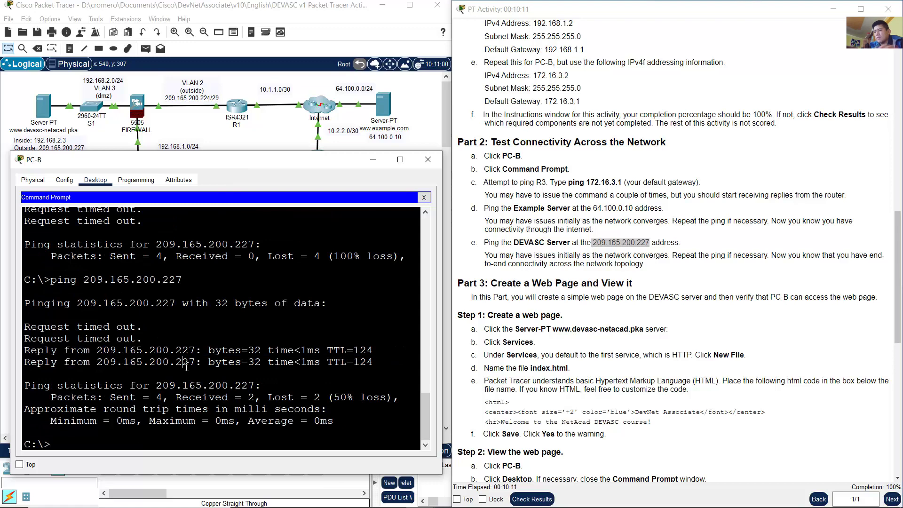
pyautogui.press('Up')
pyautogui.press('Return')
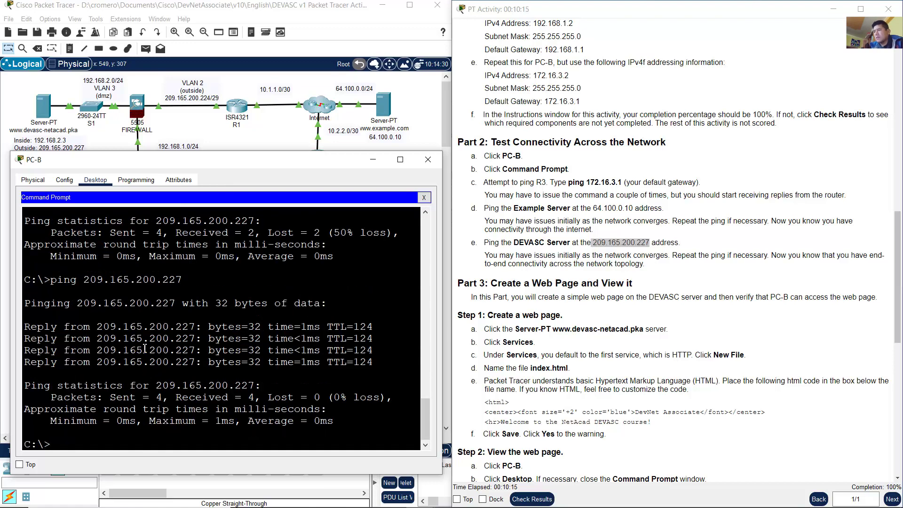
pyautogui.moveTo(124, 328); pyautogui.dragTo(175, 362)
# Step: Review the Part 3 instructions for creating a web page on the DEVASC server
pyautogui.click(665, 298)
pyautogui.scroll(-5, 665, 298)
pyautogui.moveTo(498, 143); pyautogui.dragTo(641, 150)
pyautogui.doubleClick(520, 156)
pyautogui.moveTo(539, 156); pyautogui.dragTo(874, 157)
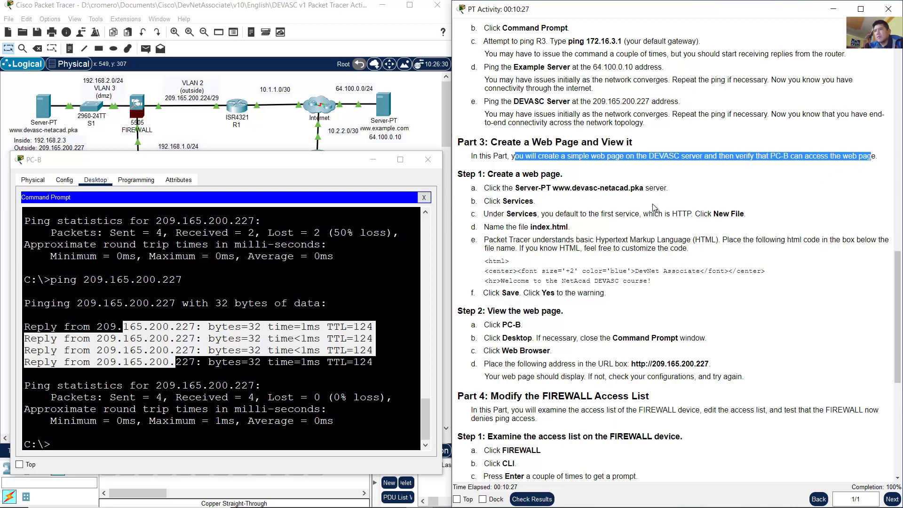
pyautogui.scroll(-1, 647, 212)
pyautogui.moveTo(492, 148); pyautogui.dragTo(564, 147)
pyautogui.moveTo(490, 162); pyautogui.dragTo(662, 163)
pyautogui.click(49, 118)
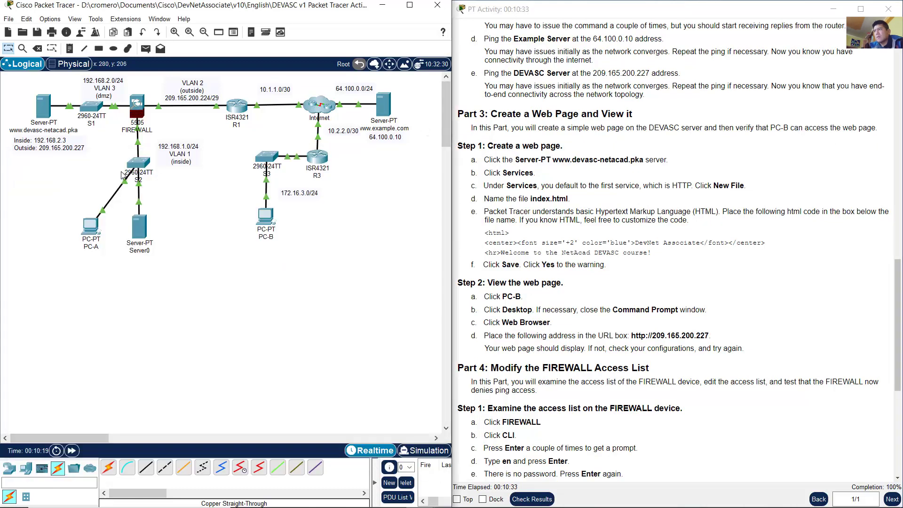
pyautogui.click(48, 118)
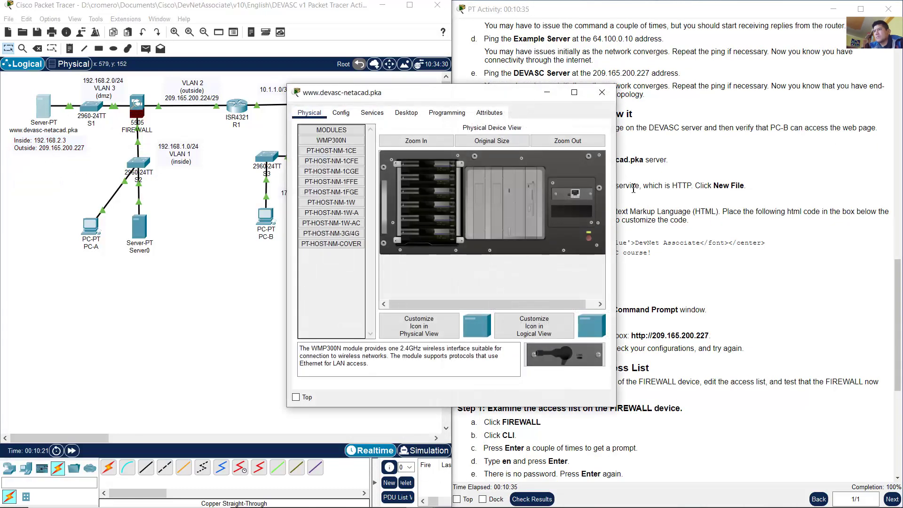
pyautogui.moveTo(493, 94); pyautogui.dragTo(255, 88)
pyautogui.moveTo(522, 173); pyautogui.dragTo(540, 187)
pyautogui.click(136, 109)
pyautogui.moveTo(672, 187); pyautogui.dragTo(752, 187)
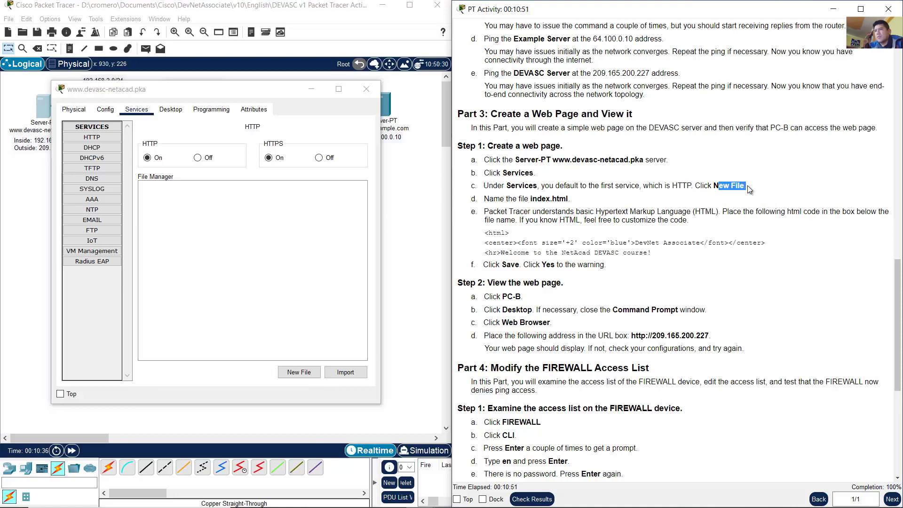
pyautogui.click(177, 205)
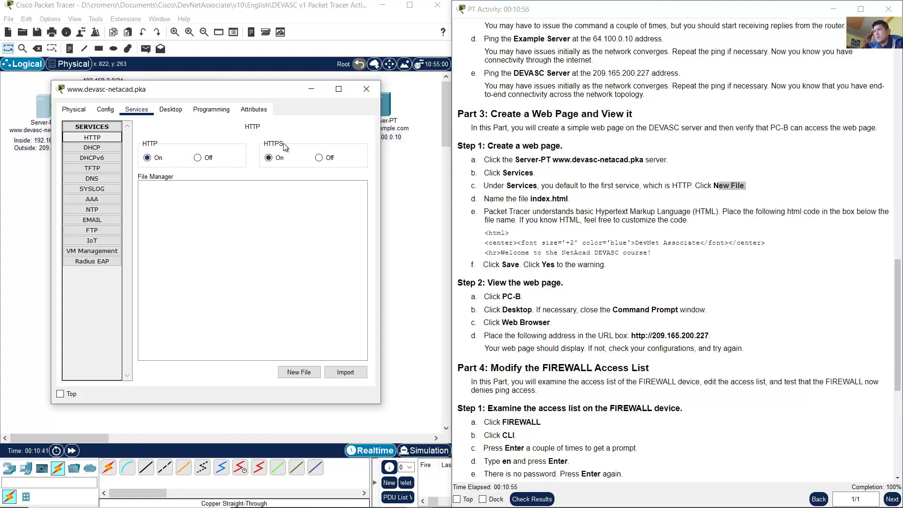
pyautogui.click(299, 373)
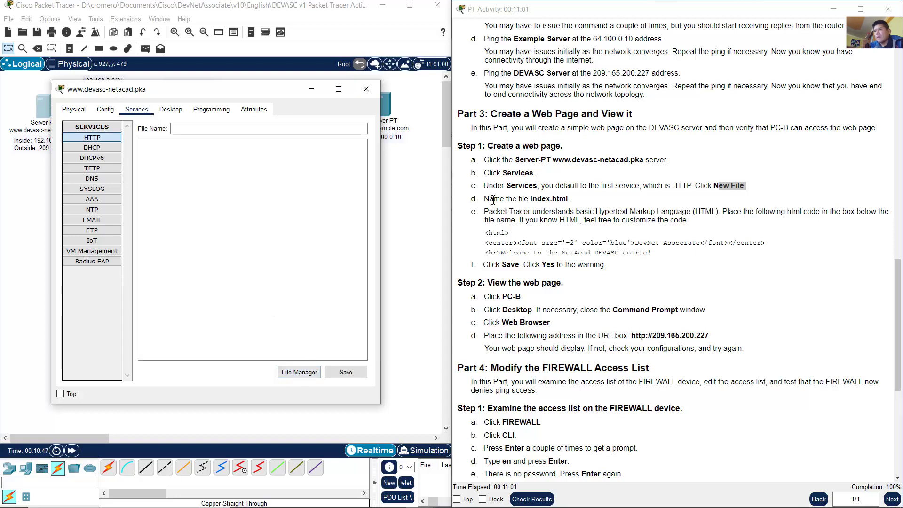
pyautogui.moveTo(494, 199); pyautogui.dragTo(572, 200)
pyautogui.click(282, 152)
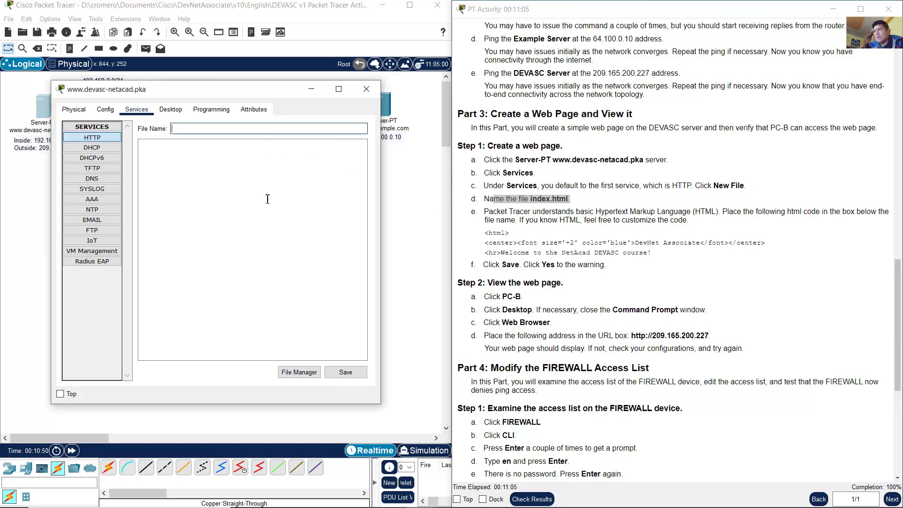
pyautogui.write('index.html')
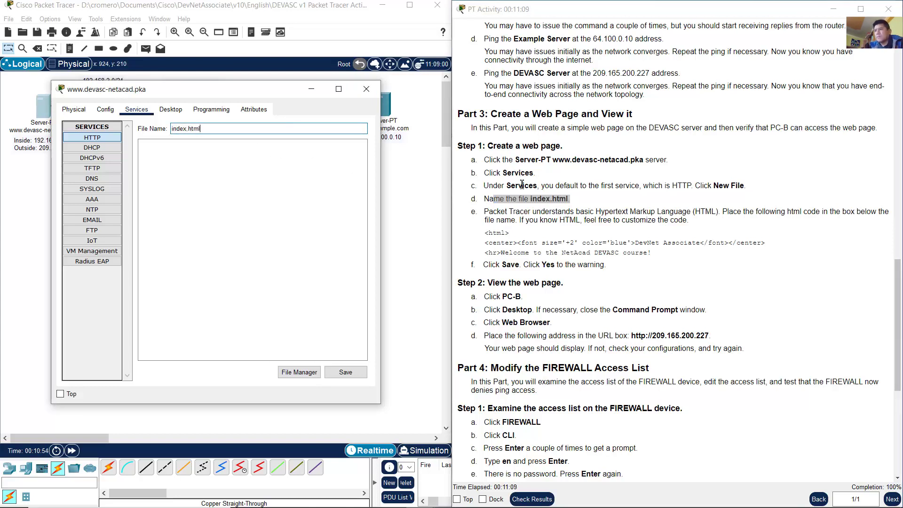
pyautogui.moveTo(489, 212); pyautogui.dragTo(685, 223)
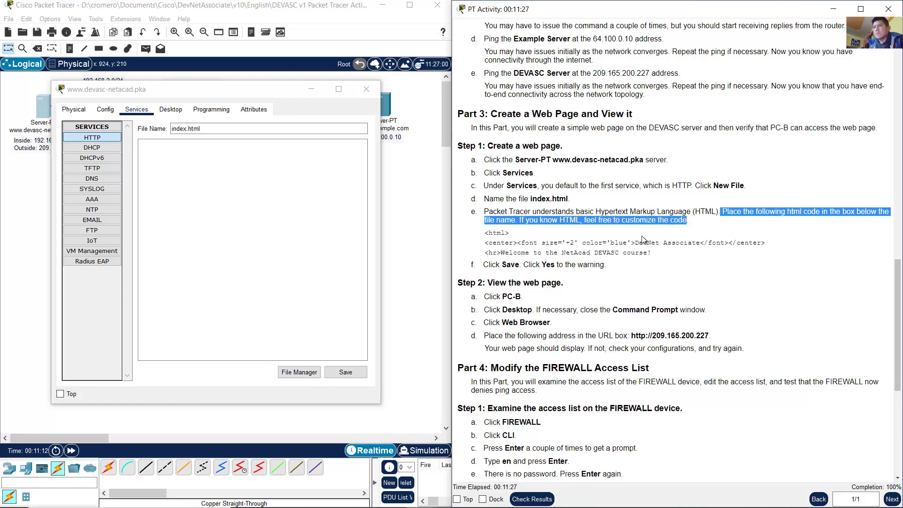
# Step: Paste the three lines of sample DevNet Associate HTML into index.html and remove the blank lines
pyautogui.click(530, 244)
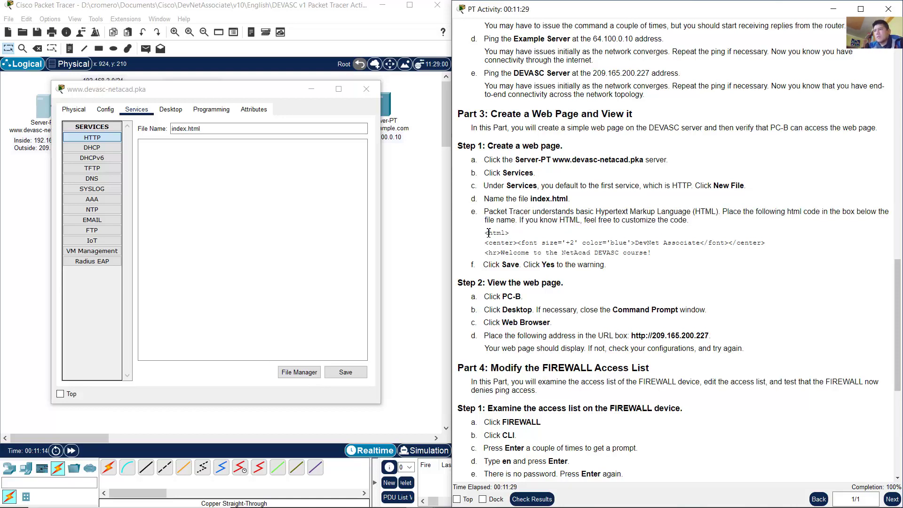
pyautogui.moveTo(488, 232); pyautogui.dragTo(657, 253)
pyautogui.rightClick(630, 244)
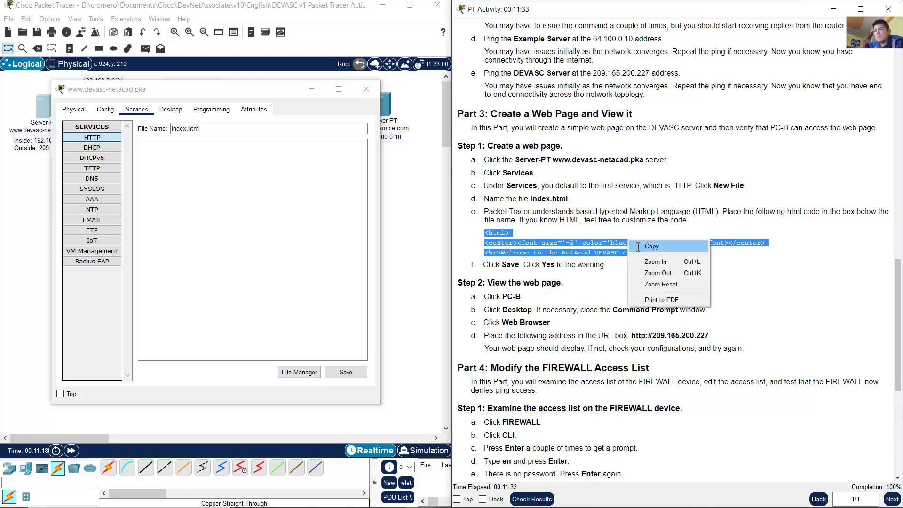
pyautogui.click(639, 246)
pyautogui.rightClick(215, 162)
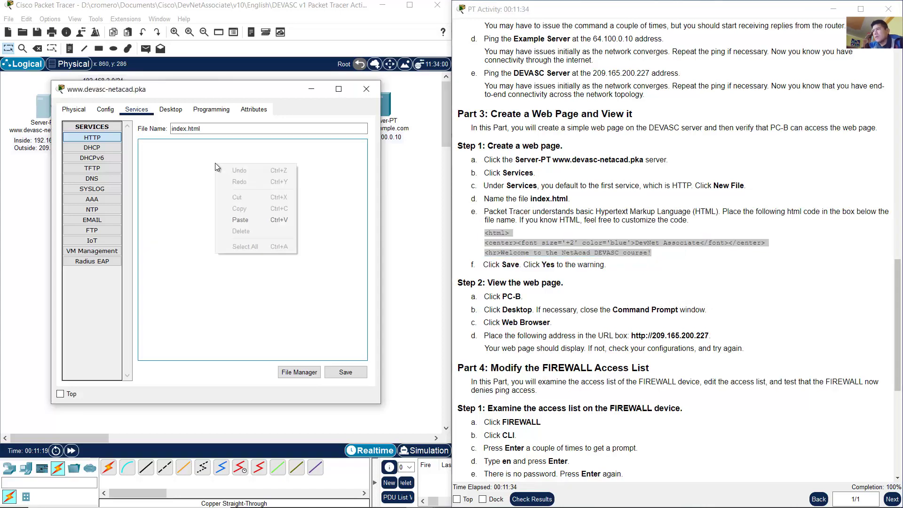
pyautogui.click(247, 220)
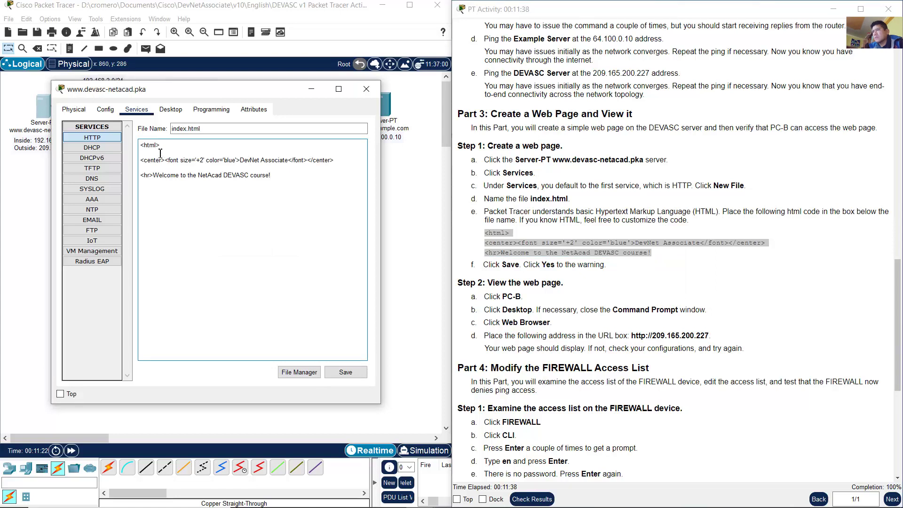
pyautogui.press('Delete')
pyautogui.press('Down')
pyautogui.press('Delete')
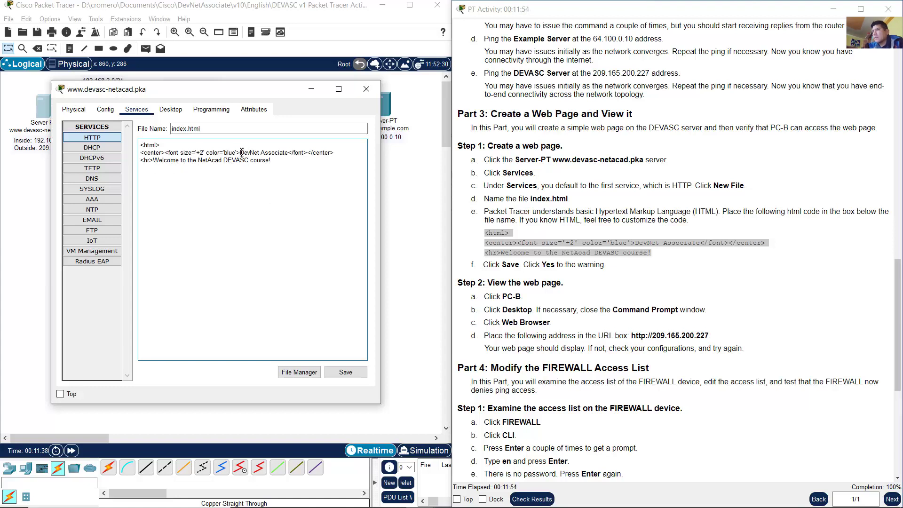
# Step: Add a closing </html> tag on the fourth line of index.html
pyautogui.moveTo(242, 152); pyautogui.dragTo(289, 150)
pyautogui.moveTo(180, 152); pyautogui.dragTo(207, 153)
pyautogui.moveTo(223, 153); pyautogui.dragTo(234, 153)
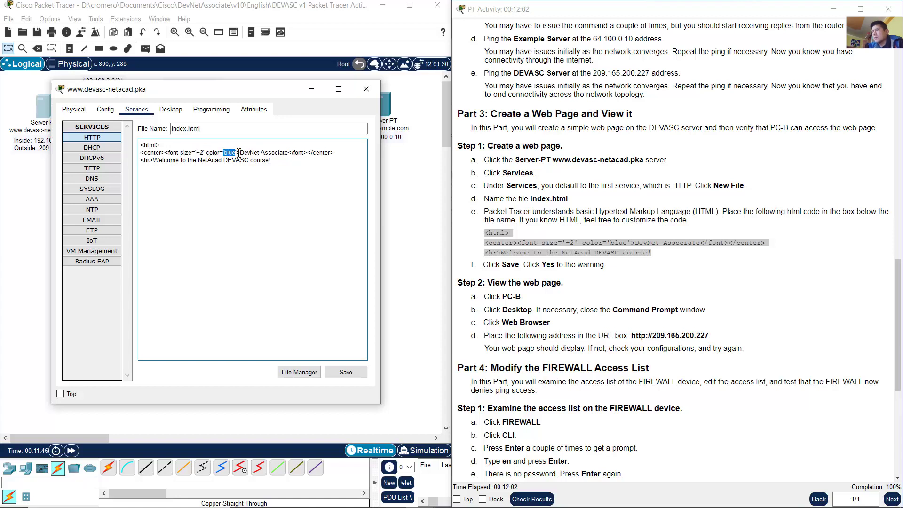
pyautogui.moveTo(335, 152); pyautogui.dragTo(137, 152)
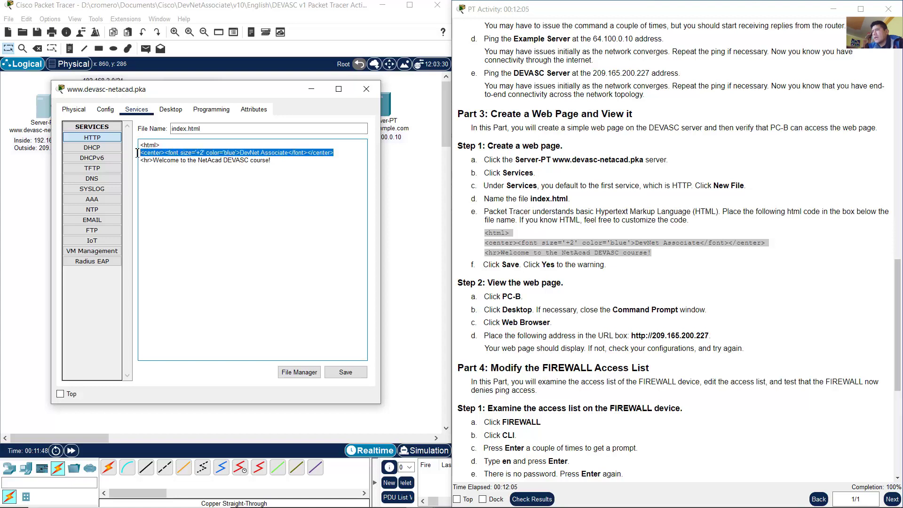
pyautogui.click(163, 152)
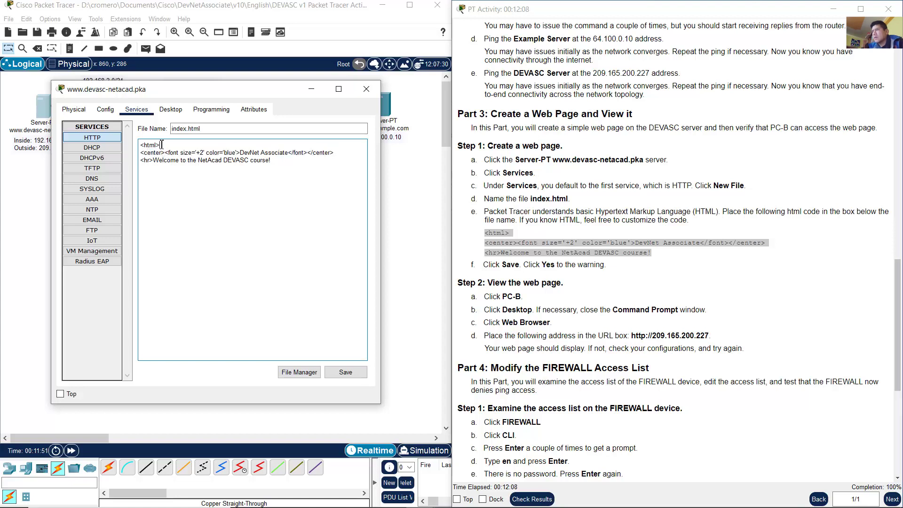
pyautogui.moveTo(159, 145); pyautogui.dragTo(135, 144)
pyautogui.rightClick(150, 143)
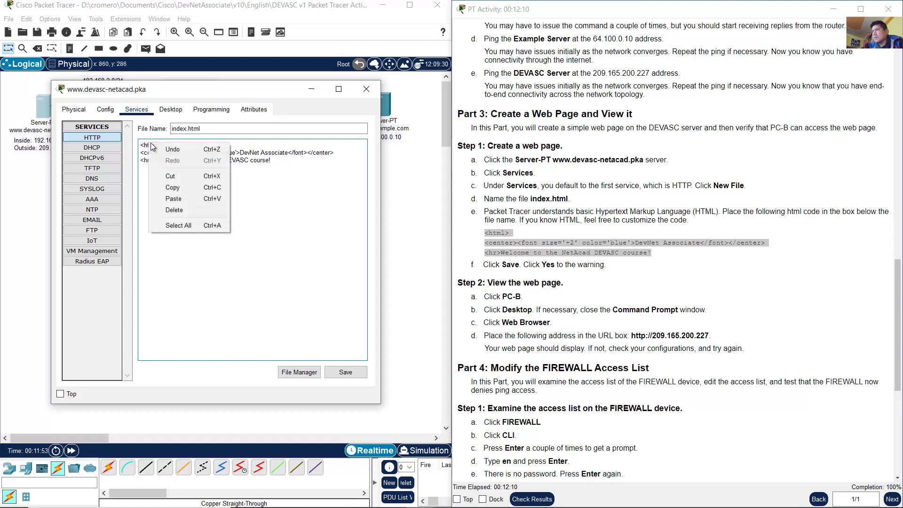
pyautogui.click(172, 188)
pyautogui.click(289, 165)
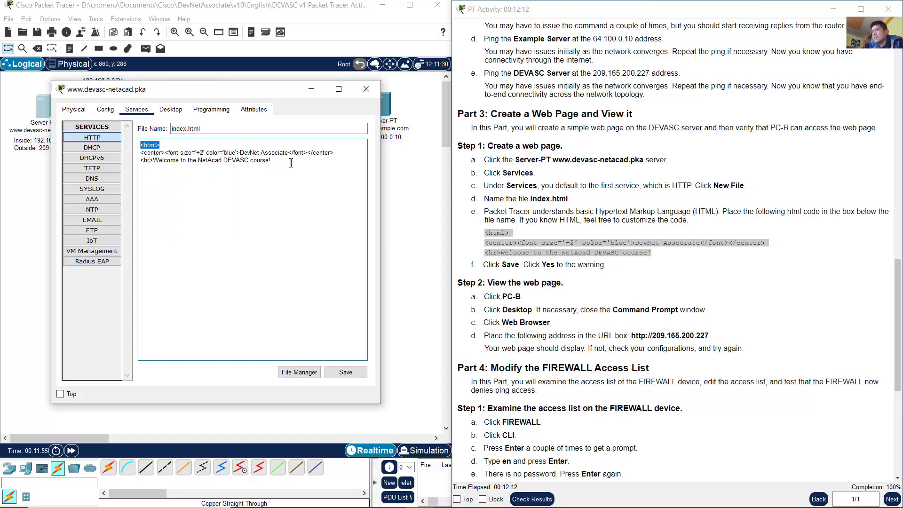
pyautogui.hotkey('ctrl', 'v')
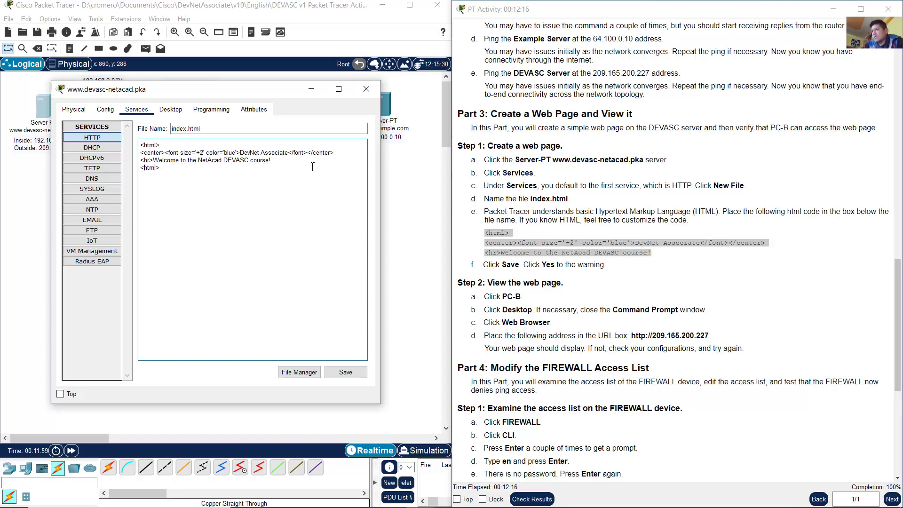
pyautogui.press('Left')
pyautogui.press('Left')
pyautogui.press('Left')
pyautogui.press('Left')
pyautogui.press('Left')
pyautogui.write('/')
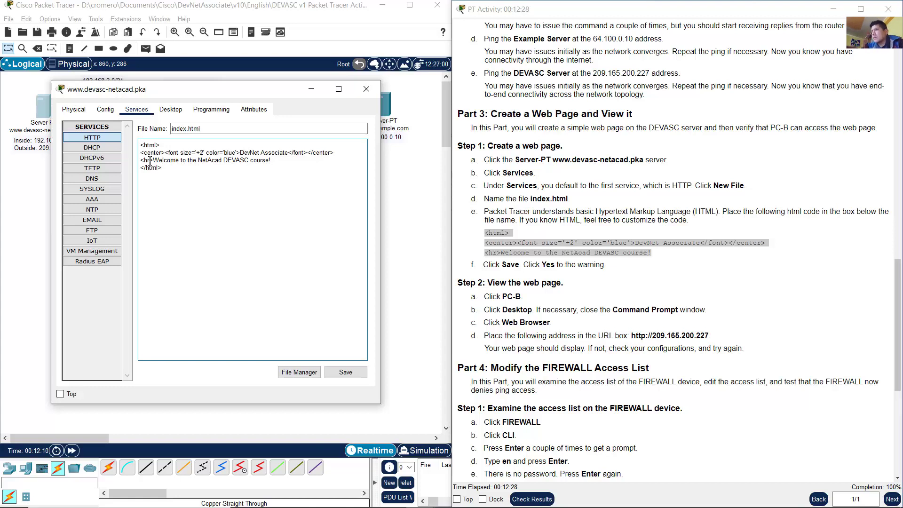
# Step: Save index.html, confirming the overwrite of the existing file
pyautogui.moveTo(140, 160); pyautogui.dragTo(153, 160)
pyautogui.click(155, 160)
pyautogui.moveTo(153, 160); pyautogui.dragTo(283, 162)
pyautogui.click(284, 161)
pyautogui.moveTo(497, 274); pyautogui.dragTo(524, 274)
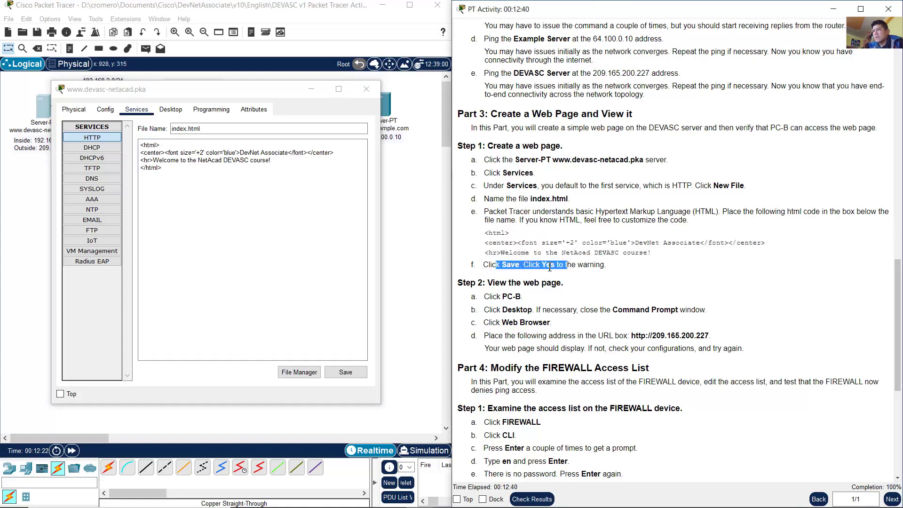
pyautogui.click(346, 373)
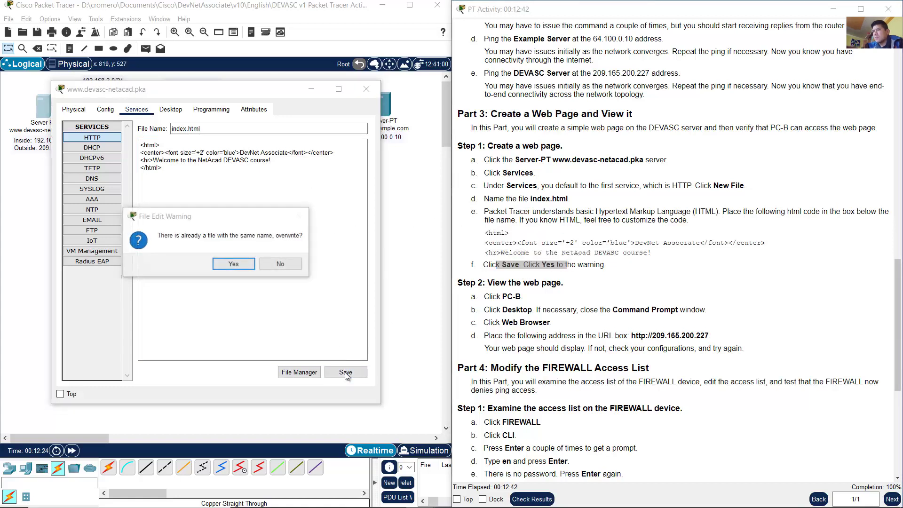
pyautogui.click(238, 263)
pyautogui.click(599, 262)
pyautogui.scroll(-2, 598, 262)
pyautogui.scroll(-1, 598, 261)
pyautogui.moveTo(500, 229); pyautogui.dragTo(551, 230)
pyautogui.moveTo(500, 241); pyautogui.dragTo(539, 267)
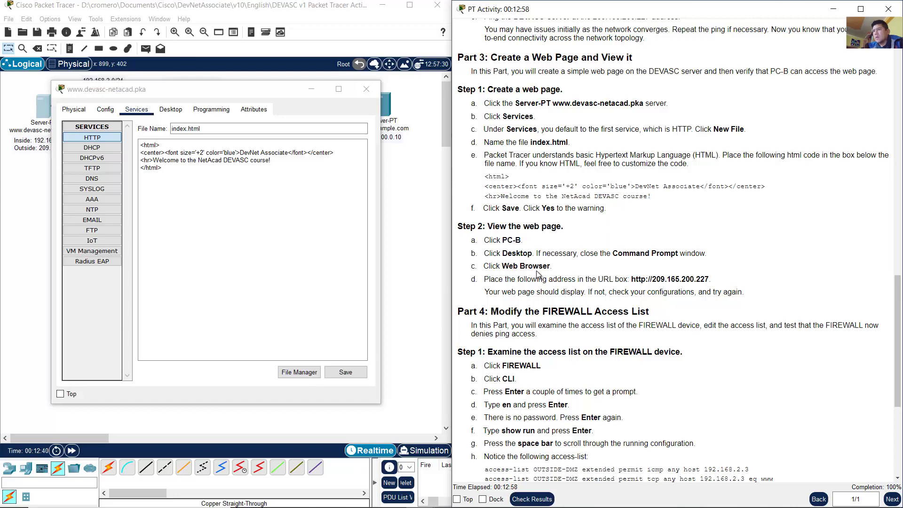
# Step: Close PC-B's Command Prompt and open its Web Browser
pyautogui.click(420, 187)
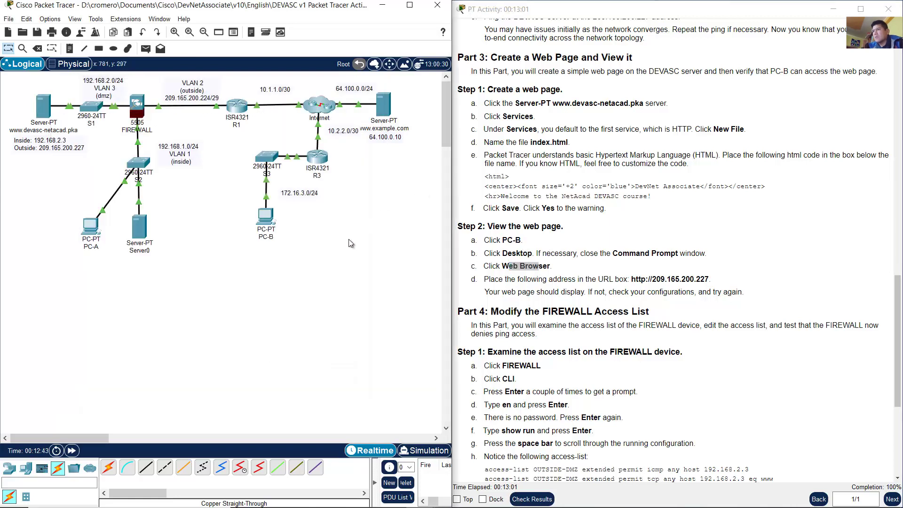
pyautogui.click(272, 220)
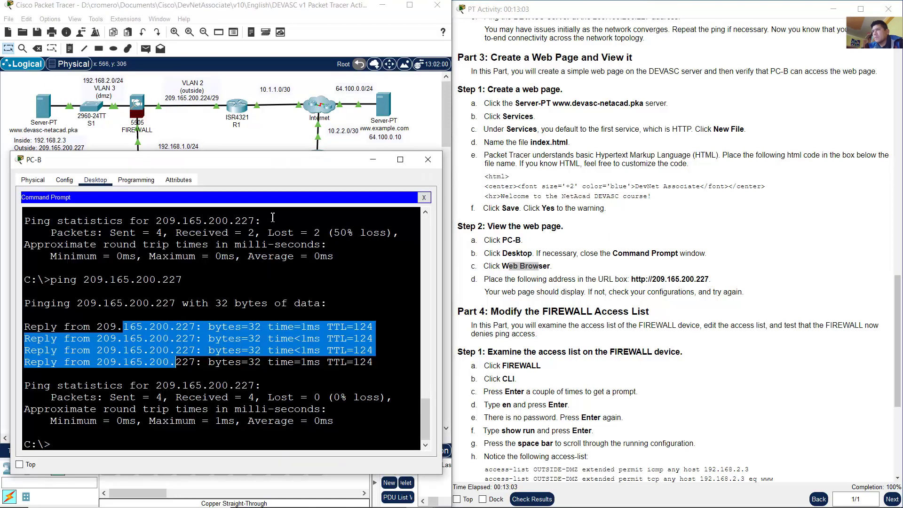
pyautogui.click(424, 197)
pyautogui.click(381, 227)
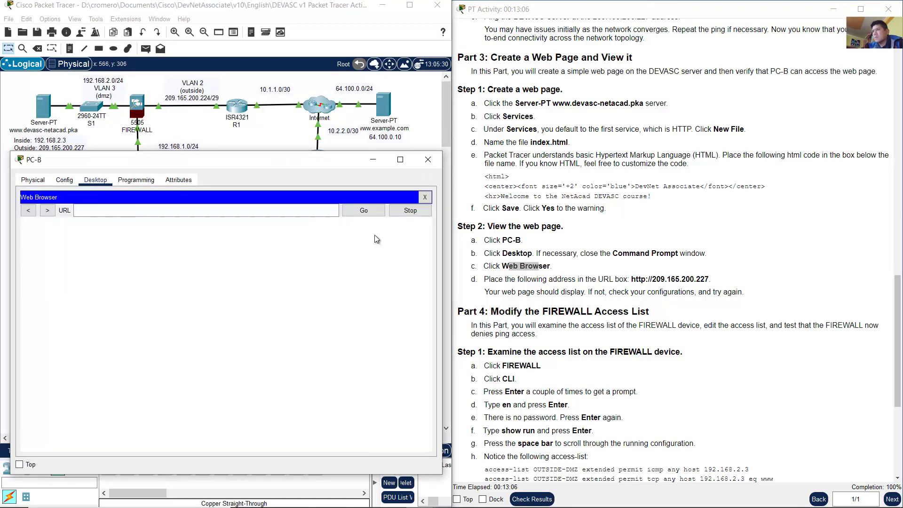
pyautogui.click(589, 289)
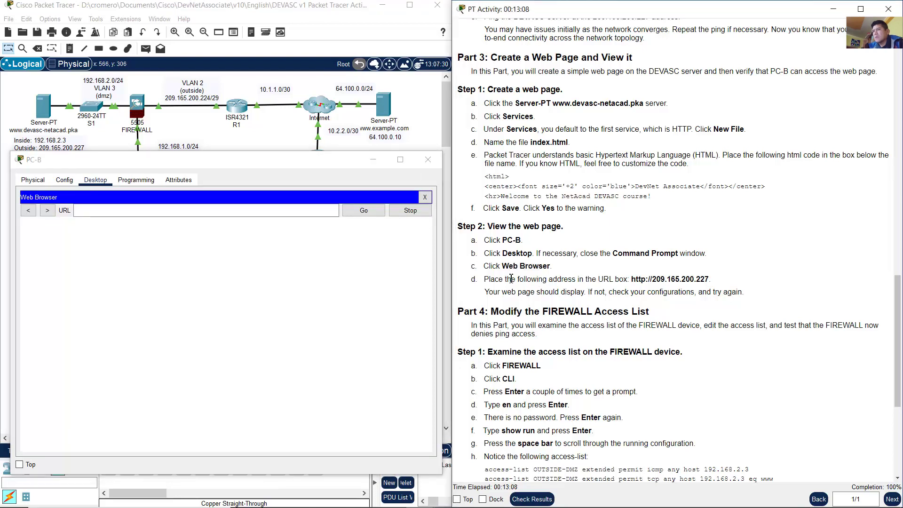
pyautogui.moveTo(539, 281); pyautogui.dragTo(717, 282)
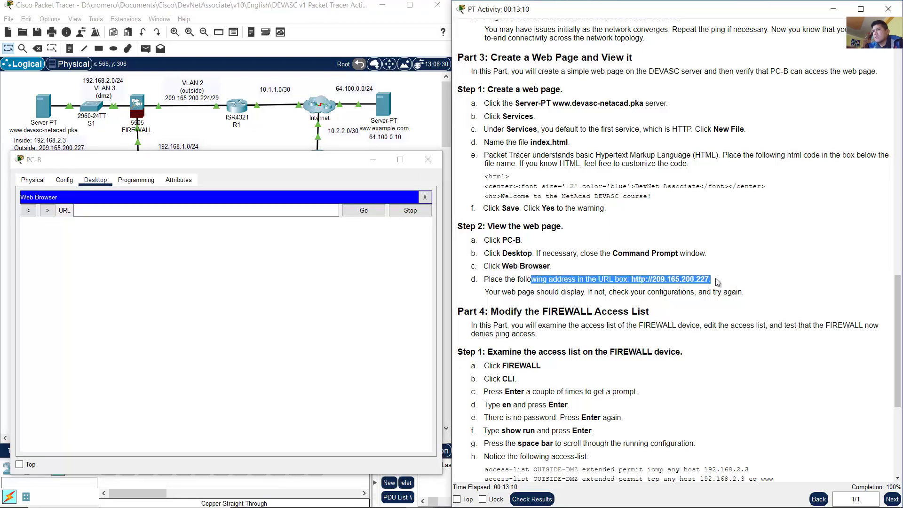
pyautogui.click(632, 282)
pyautogui.moveTo(632, 281); pyautogui.dragTo(713, 284)
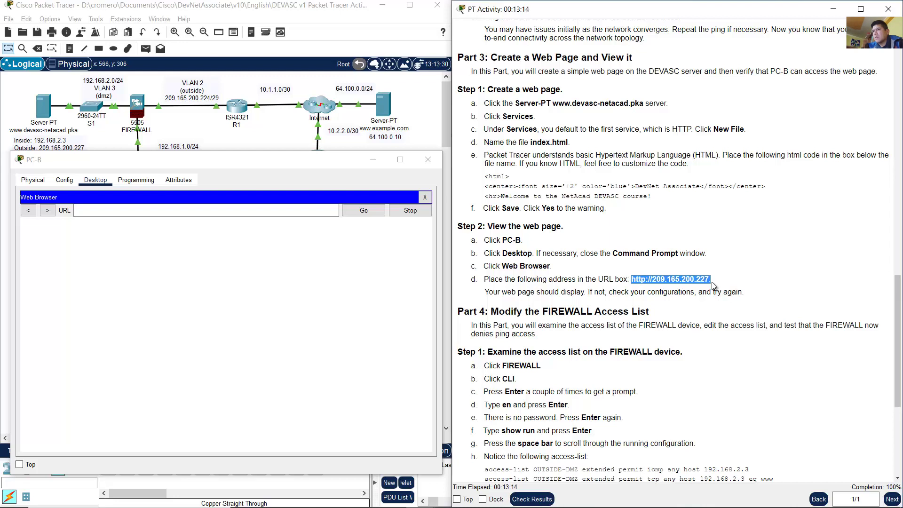
pyautogui.click(234, 210)
pyautogui.write('http://')
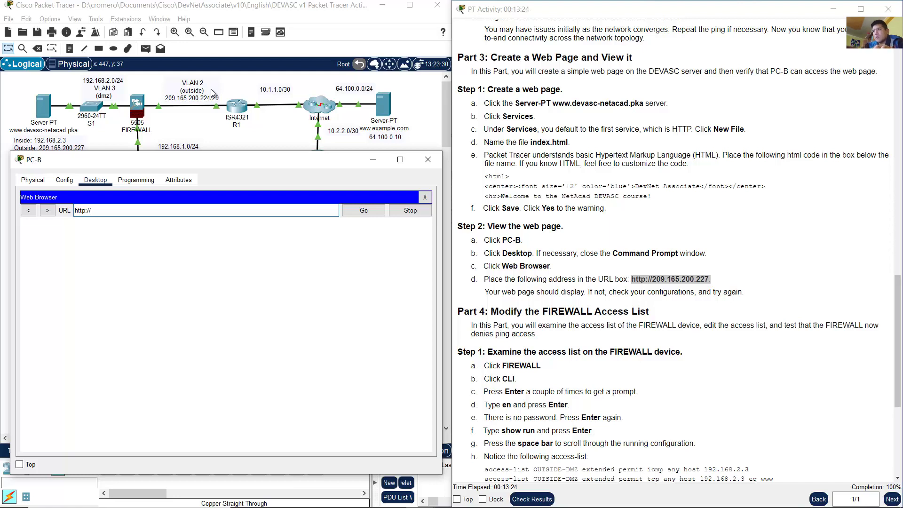
pyautogui.write('209.165.200.227')
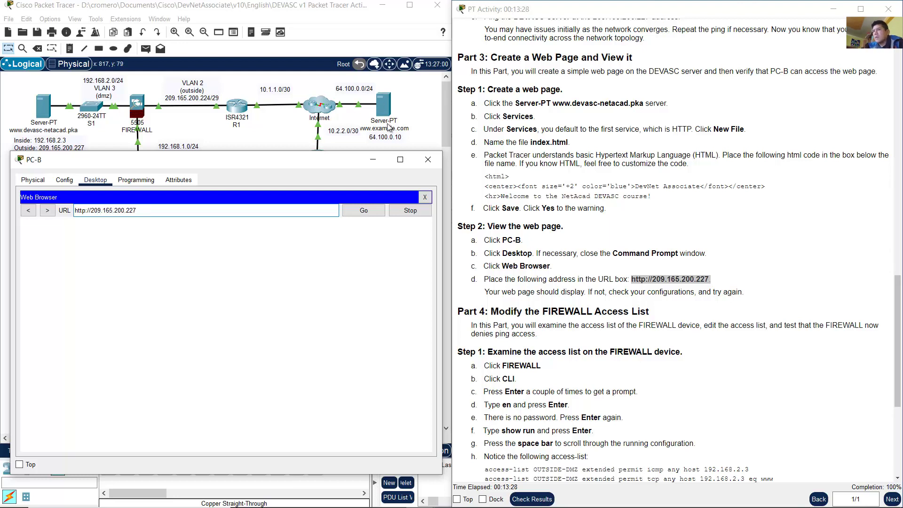
pyautogui.click(364, 211)
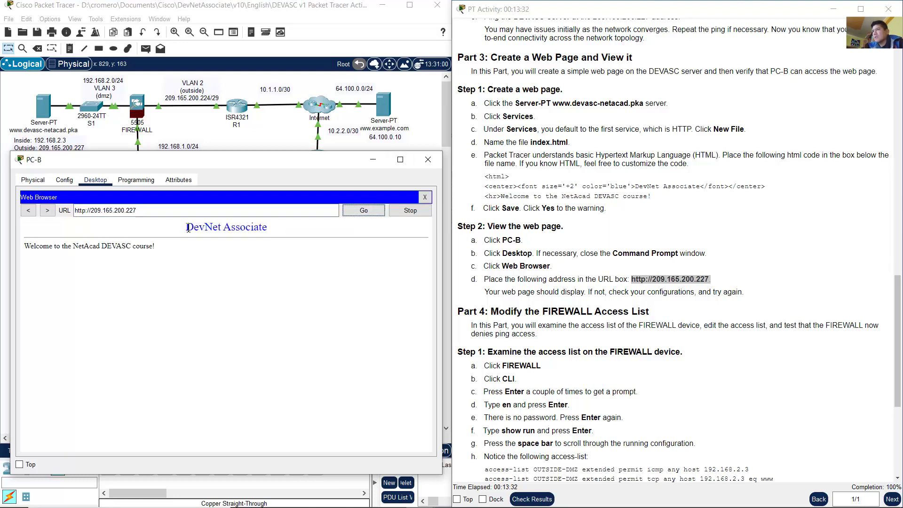
pyautogui.moveTo(187, 227); pyautogui.dragTo(272, 230)
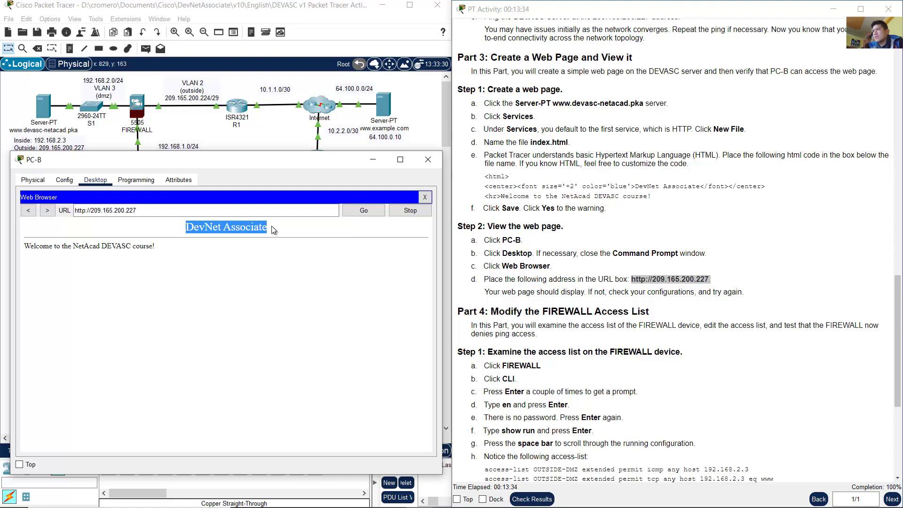
pyautogui.click(272, 227)
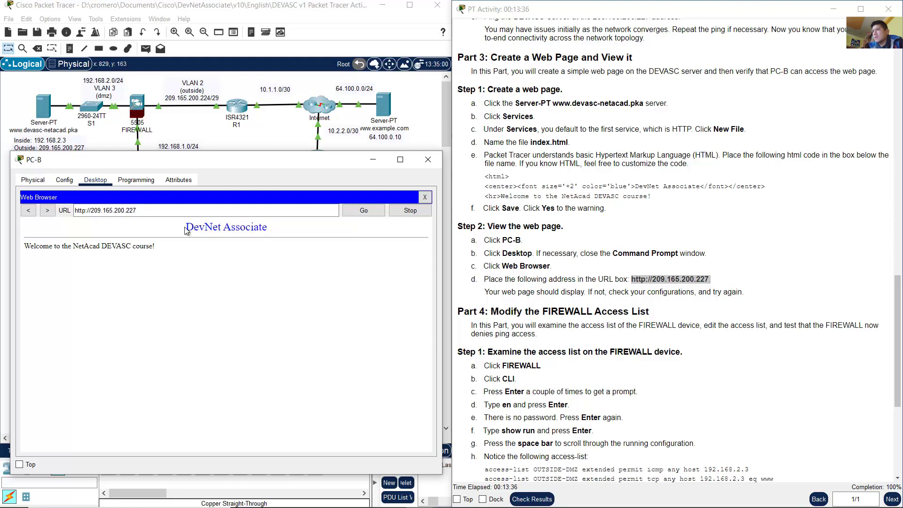
pyautogui.moveTo(186, 228); pyautogui.dragTo(271, 228)
pyautogui.click(258, 235)
pyautogui.moveTo(30, 248); pyautogui.dragTo(170, 248)
pyautogui.click(170, 248)
pyautogui.click(755, 273)
pyautogui.scroll(-5, 758, 273)
pyautogui.scroll(-2, 759, 271)
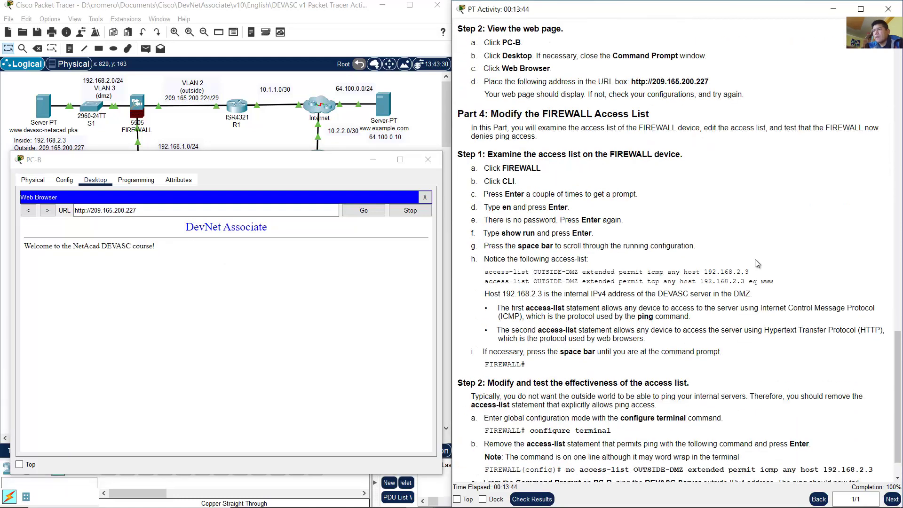
pyautogui.moveTo(496, 115); pyautogui.dragTo(651, 114)
pyautogui.click(523, 132)
pyautogui.moveTo(515, 127); pyautogui.dragTo(542, 140)
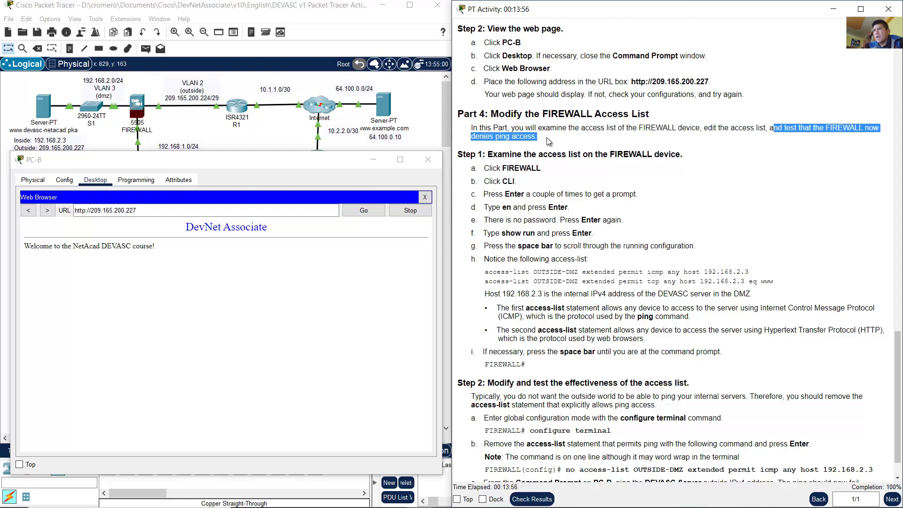
pyautogui.click(567, 179)
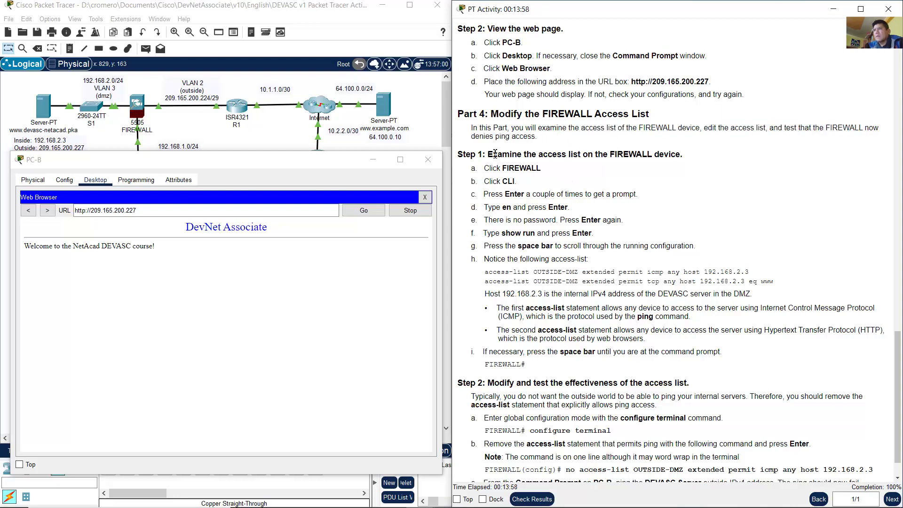
pyautogui.moveTo(495, 154); pyautogui.dragTo(684, 157)
pyautogui.click(648, 177)
pyautogui.doubleClick(512, 168)
pyautogui.doubleClick(539, 184)
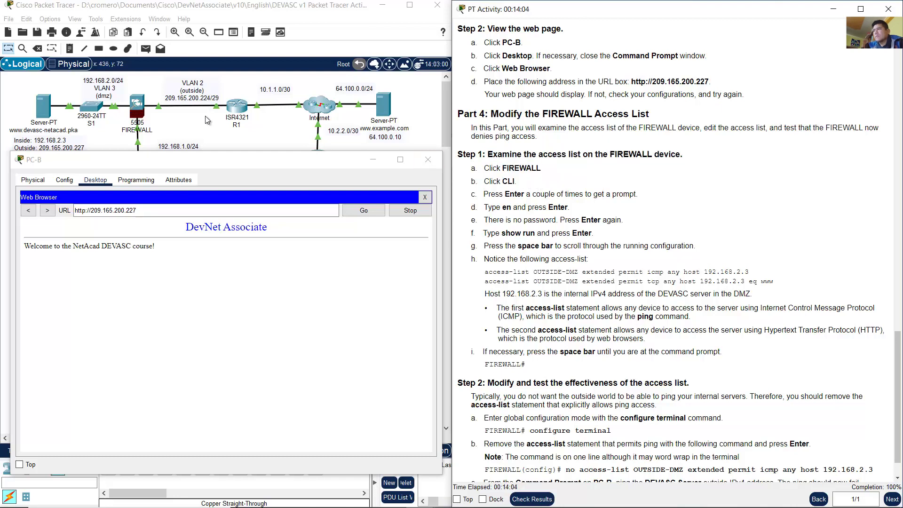
# Step: Open the FIREWALL device's CLI tab, zoomed in and with the window widened
pyautogui.click(209, 124)
pyautogui.moveTo(146, 84); pyautogui.dragTo(138, 109)
pyautogui.click(138, 108)
pyautogui.moveTo(425, 92); pyautogui.dragTo(186, 104)
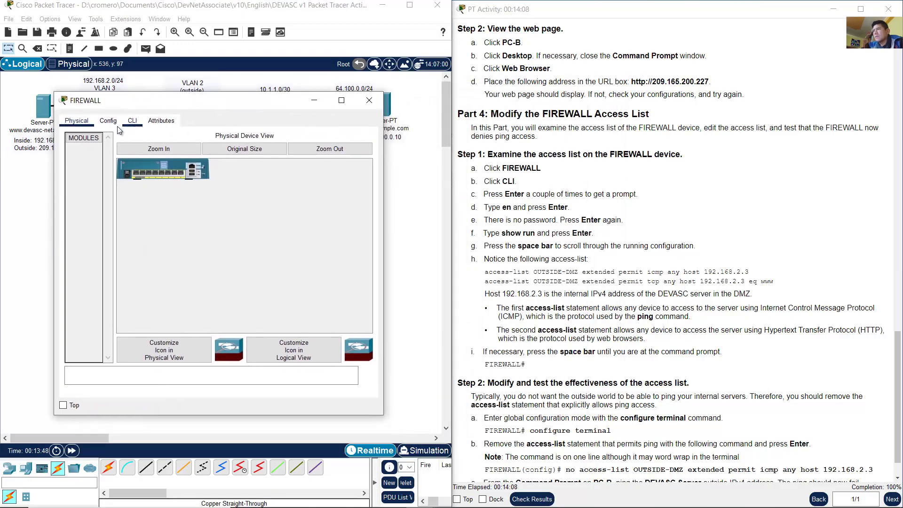
pyautogui.click(144, 147)
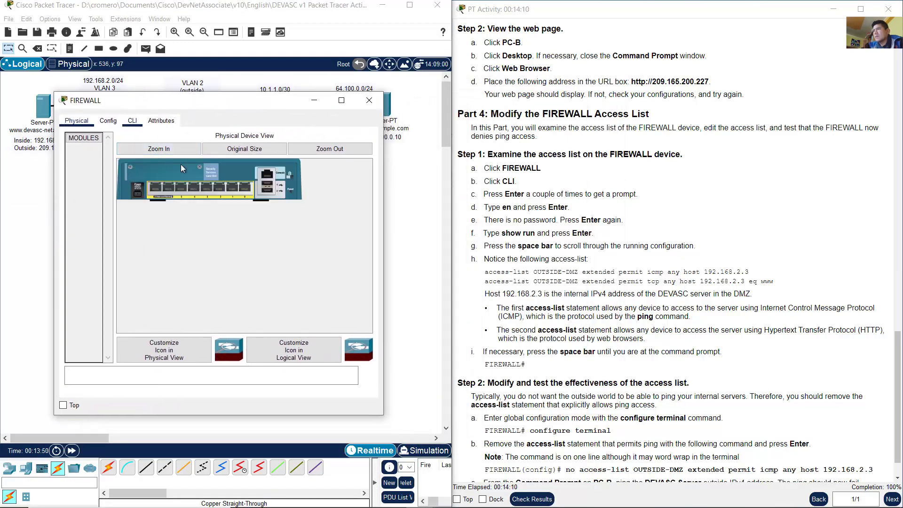
pyautogui.click(134, 122)
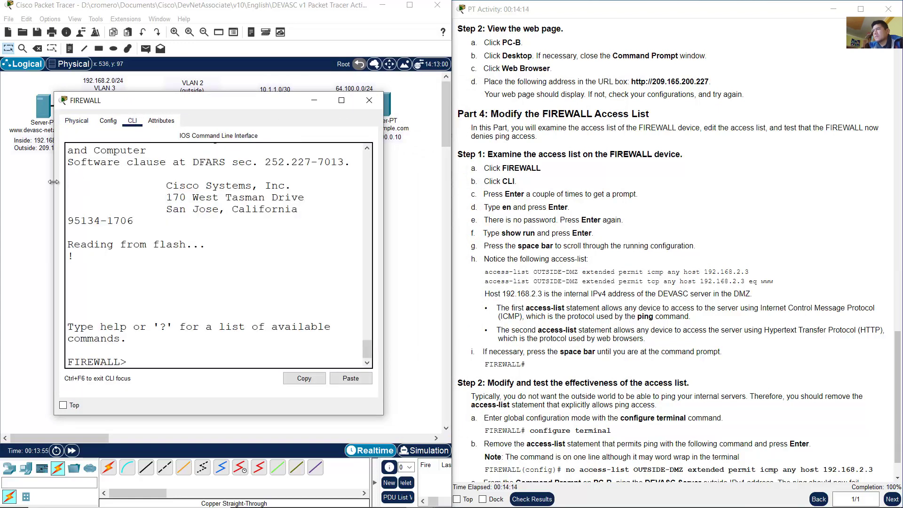
pyautogui.moveTo(53, 182); pyautogui.dragTo(11, 182)
pyautogui.moveTo(383, 196); pyautogui.dragTo(457, 200)
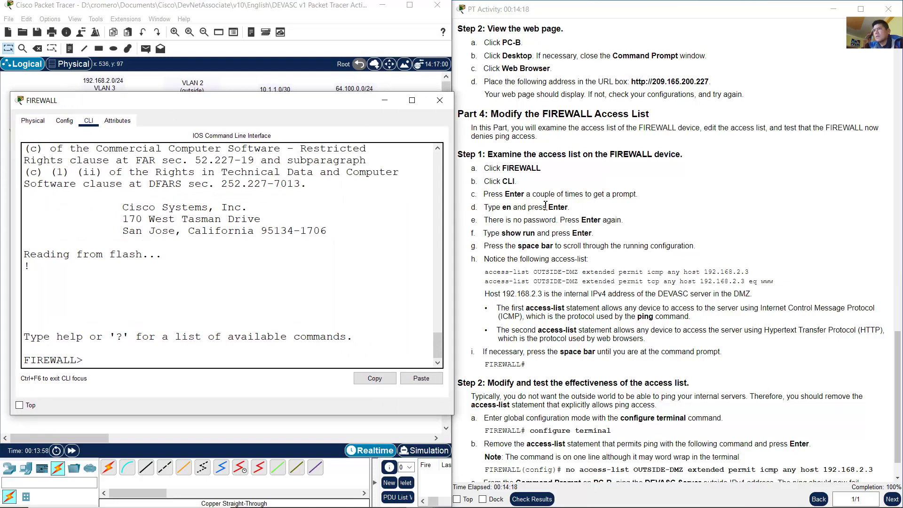
# Step: Confirm the FIREWALL> user-mode prompt appears on the command line
pyautogui.click(513, 203)
pyautogui.moveTo(493, 198); pyautogui.dragTo(644, 195)
pyautogui.click(328, 267)
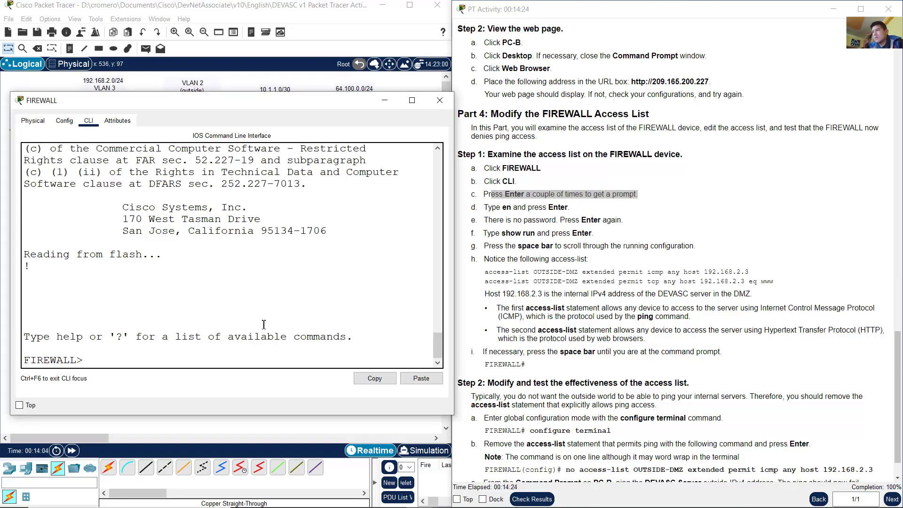
pyautogui.tripleClick(54, 357)
pyautogui.click(72, 354)
pyautogui.moveTo(84, 361); pyautogui.dragTo(105, 362)
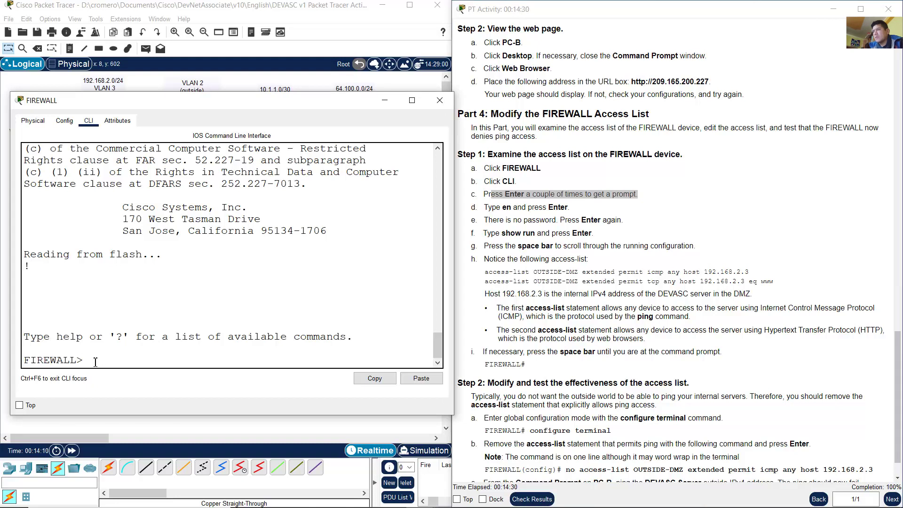
# Step: Enter privileged mode on FIREWALL with enable and an empty password
pyautogui.click(548, 218)
pyautogui.moveTo(486, 210); pyautogui.dragTo(576, 211)
pyautogui.click(325, 330)
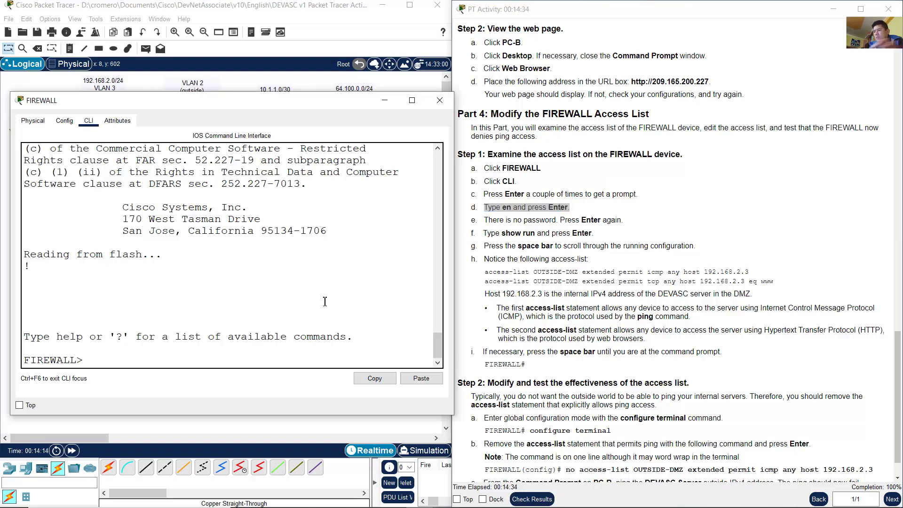
pyautogui.write('enable')
pyautogui.press('Return')
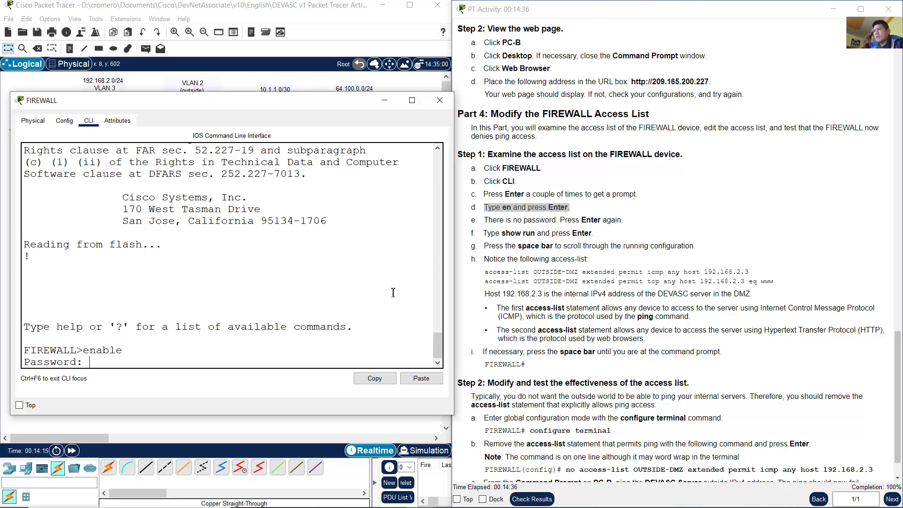
pyautogui.moveTo(504, 220); pyautogui.dragTo(630, 219)
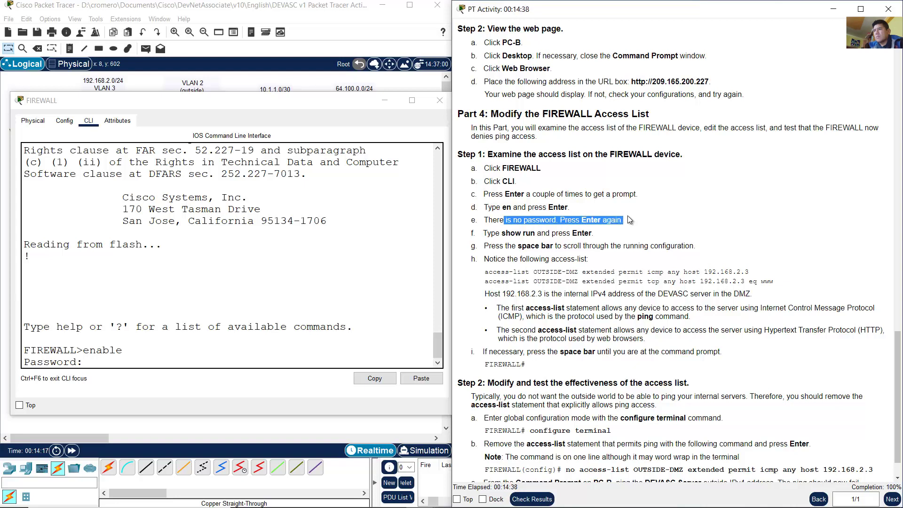
pyautogui.click(249, 360)
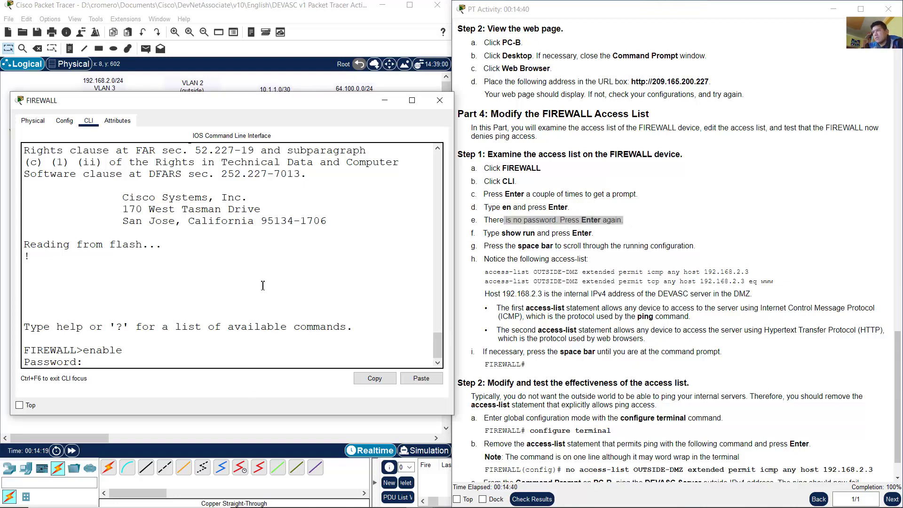
pyautogui.press('Return')
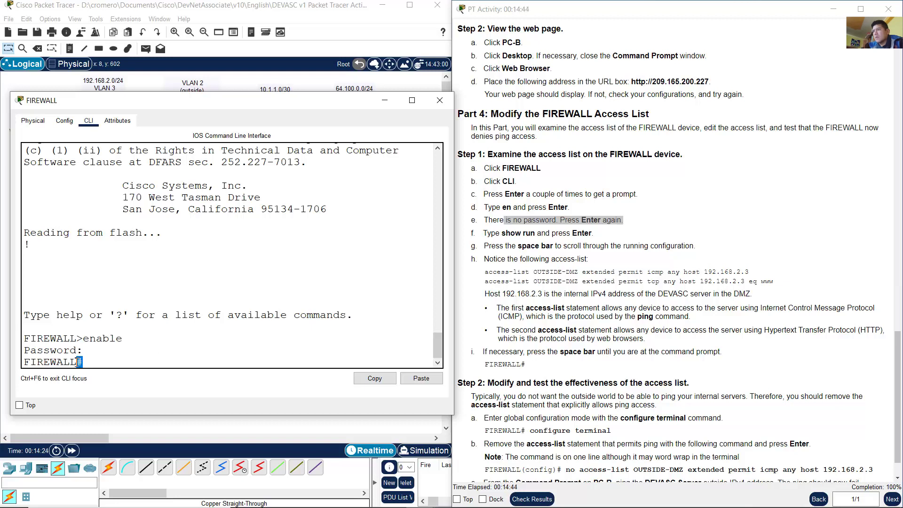
# Step: Display FIREWALL's running configuration with show run
pyautogui.moveTo(484, 233); pyautogui.dragTo(594, 234)
pyautogui.click(279, 328)
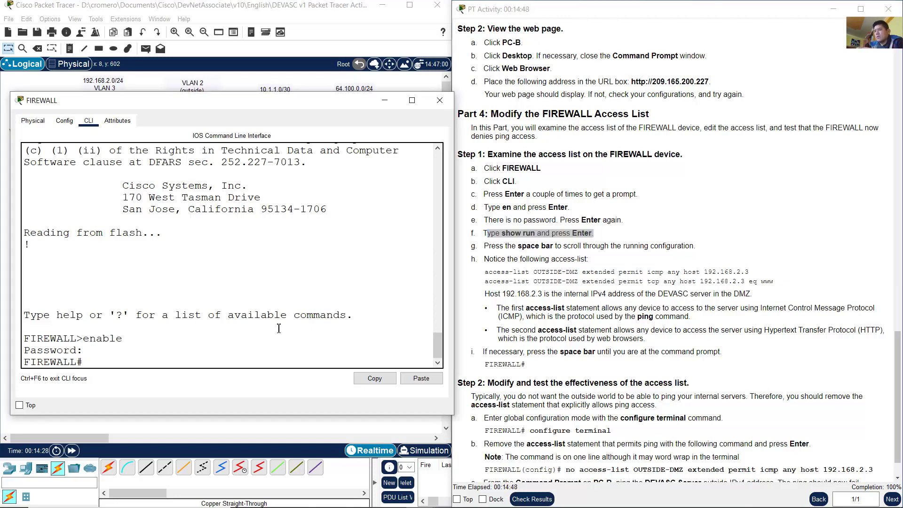
pyautogui.write('show run')
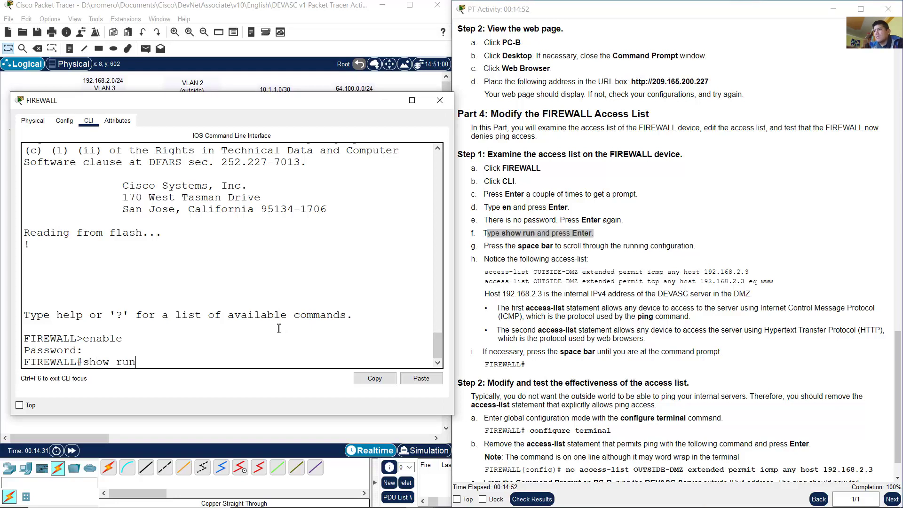
pyautogui.press('Return')
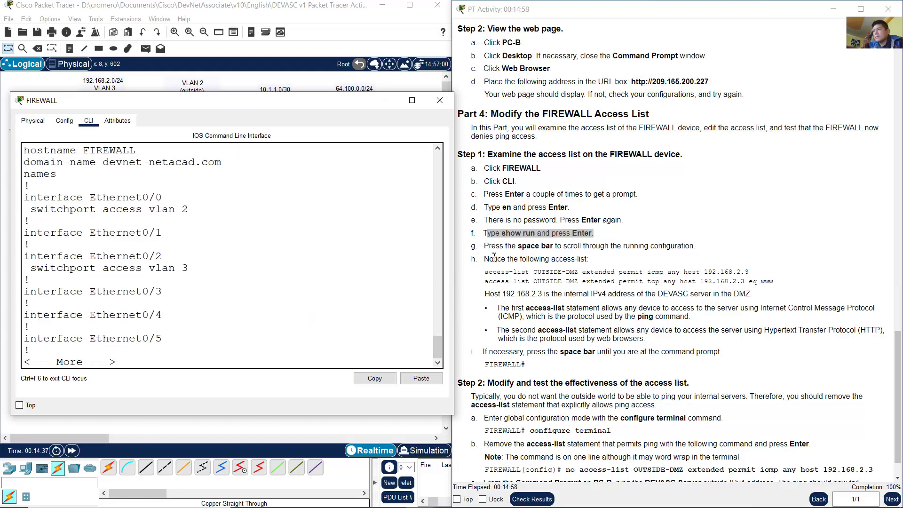
# Step: Page through FIREWALL's running configuration to its end
pyautogui.moveTo(489, 246); pyautogui.dragTo(697, 247)
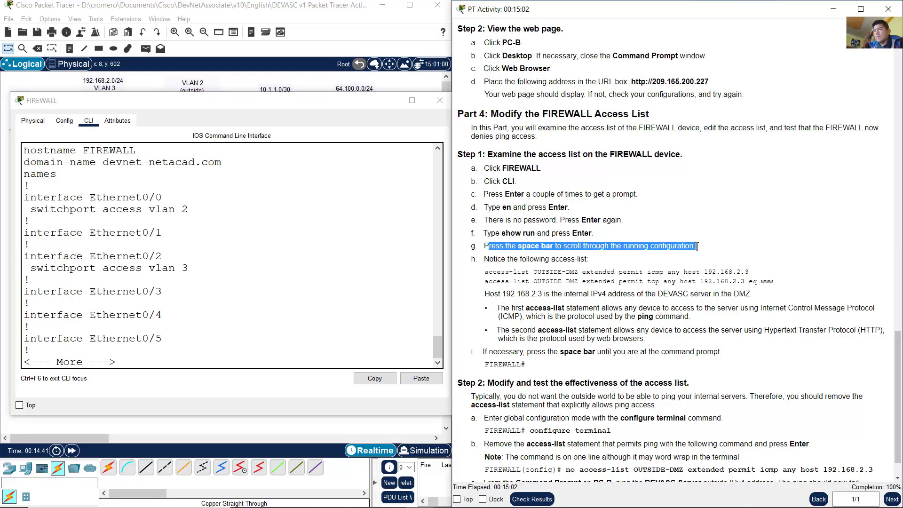
pyautogui.click(303, 269)
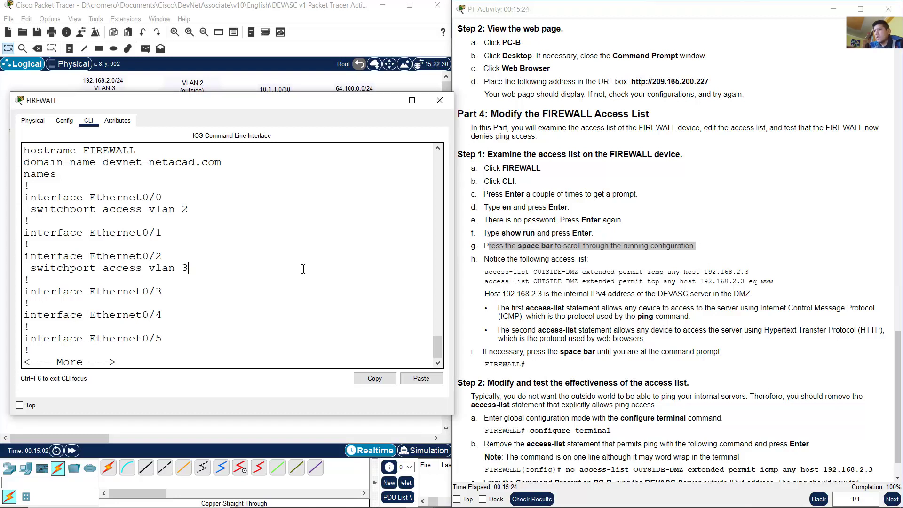
pyautogui.press('space')
pyautogui.press('space')
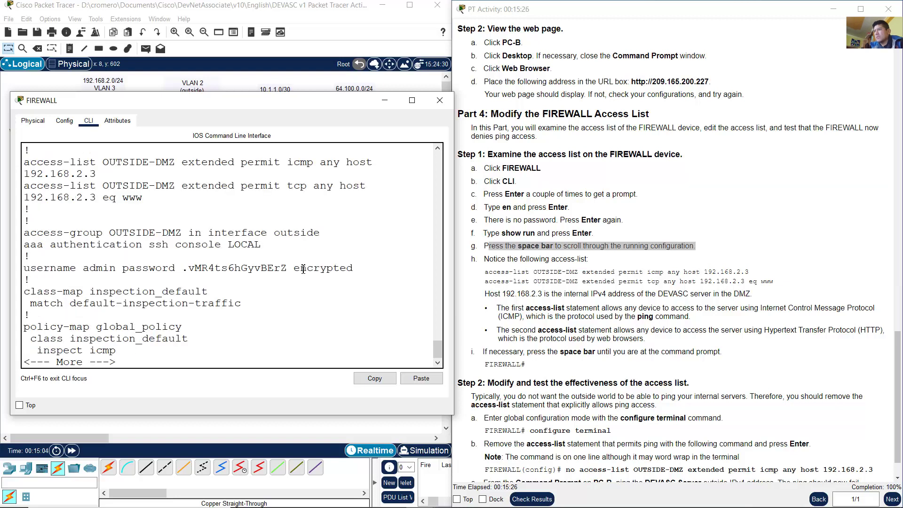
pyautogui.press('space')
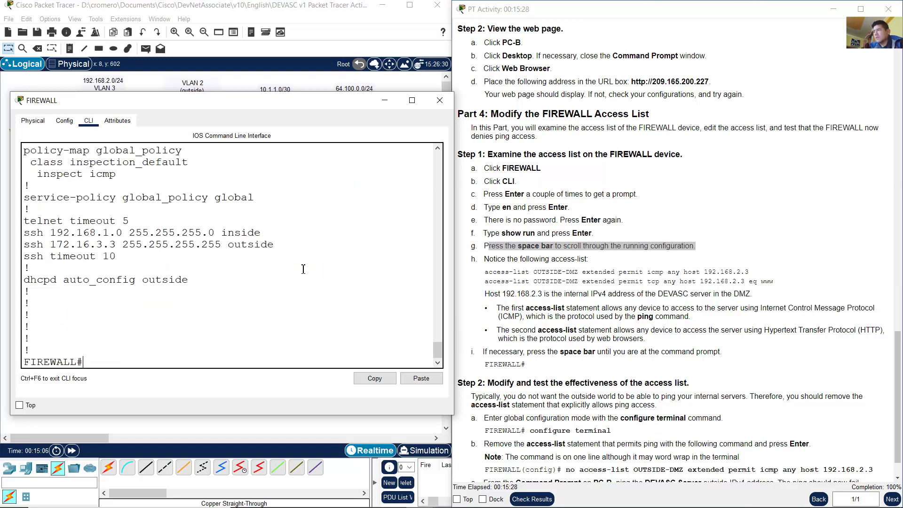
pyautogui.scroll(5, 303, 269)
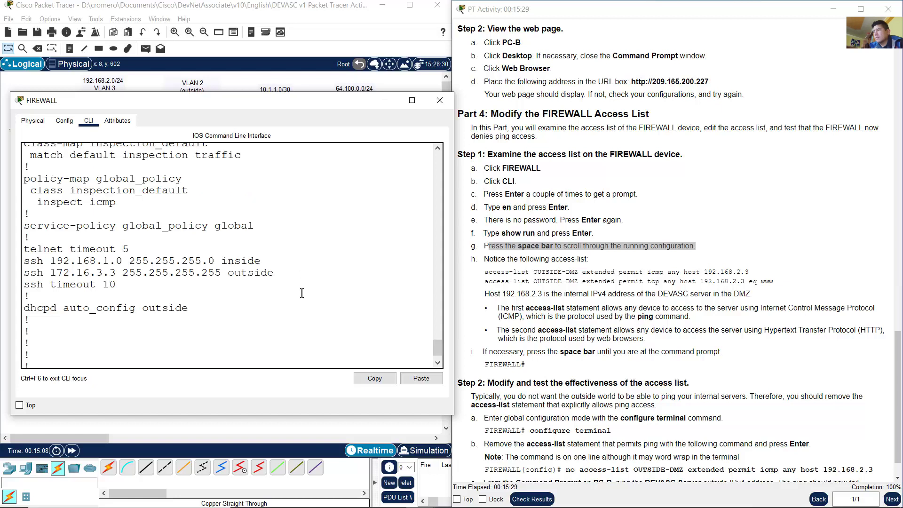
pyautogui.scroll(-5, 302, 293)
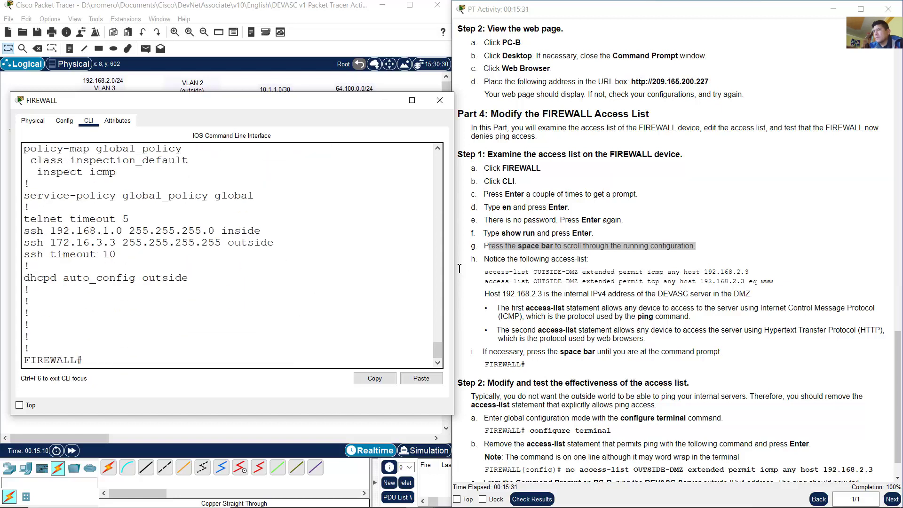
# Step: Highlight the two OUTSIDE-DMZ access-list entries permitting icmp and www to 192.168.2.3
pyautogui.click(488, 260)
pyautogui.moveTo(485, 260); pyautogui.dragTo(594, 261)
pyautogui.moveTo(492, 273); pyautogui.dragTo(782, 286)
pyautogui.click(289, 275)
pyautogui.scroll(8, 283, 278)
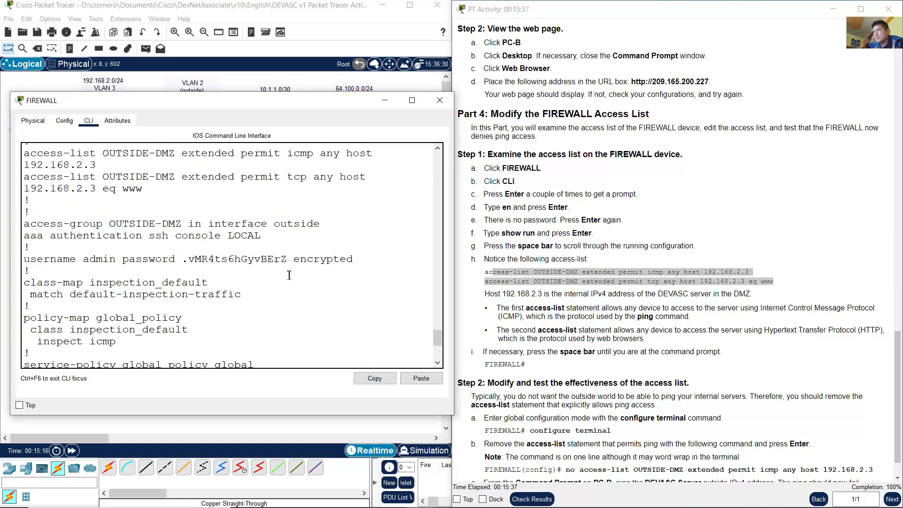
pyautogui.moveTo(26, 265); pyautogui.dragTo(180, 302)
pyautogui.moveTo(454, 261); pyautogui.dragTo(535, 260)
# Step: Review the two OUTSIDE-DMZ access-list lines in the FIREWALL CLI
pyautogui.click(305, 203)
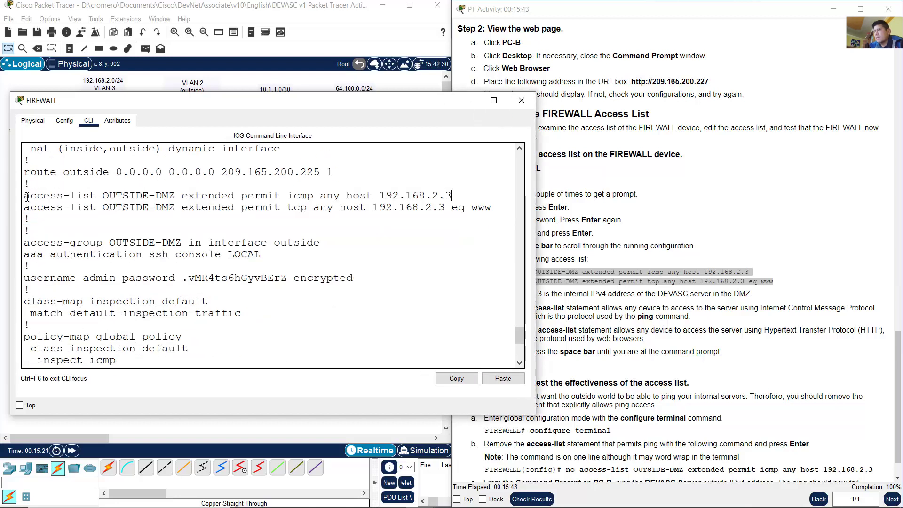
pyautogui.moveTo(24, 195); pyautogui.dragTo(491, 210)
pyautogui.click(241, 206)
pyautogui.moveTo(103, 195); pyautogui.dragTo(178, 196)
# Step: Read the lab note about host 192.168.2.3, then bring the network topology back into view
pyautogui.click(553, 264)
pyautogui.scroll(-1, 553, 264)
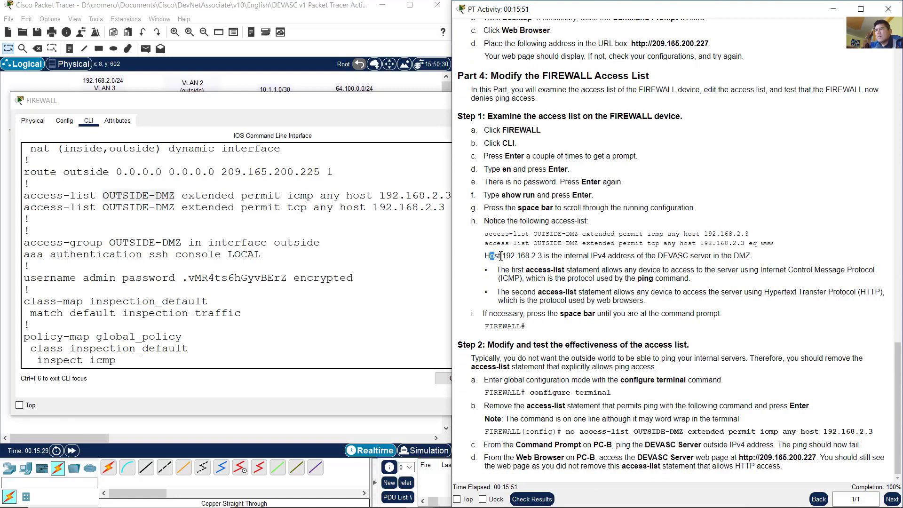
pyautogui.moveTo(504, 254); pyautogui.dragTo(752, 255)
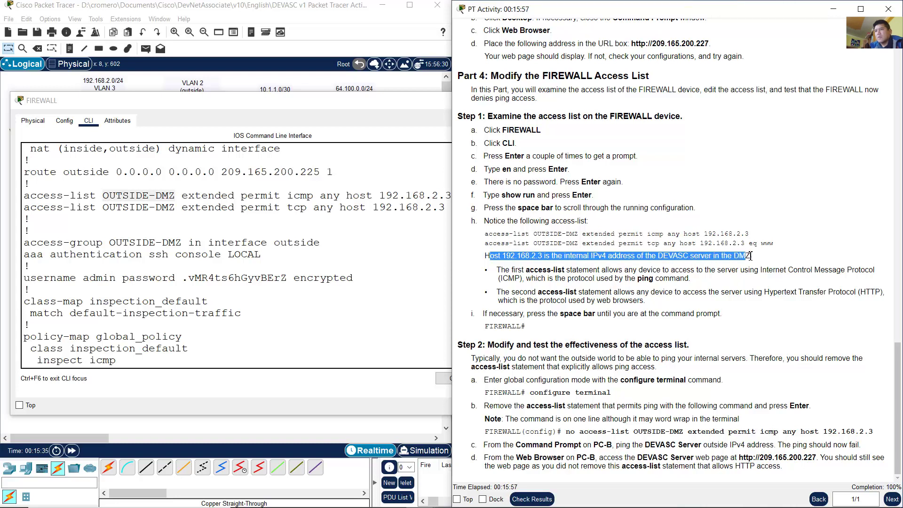
pyautogui.click(286, 12)
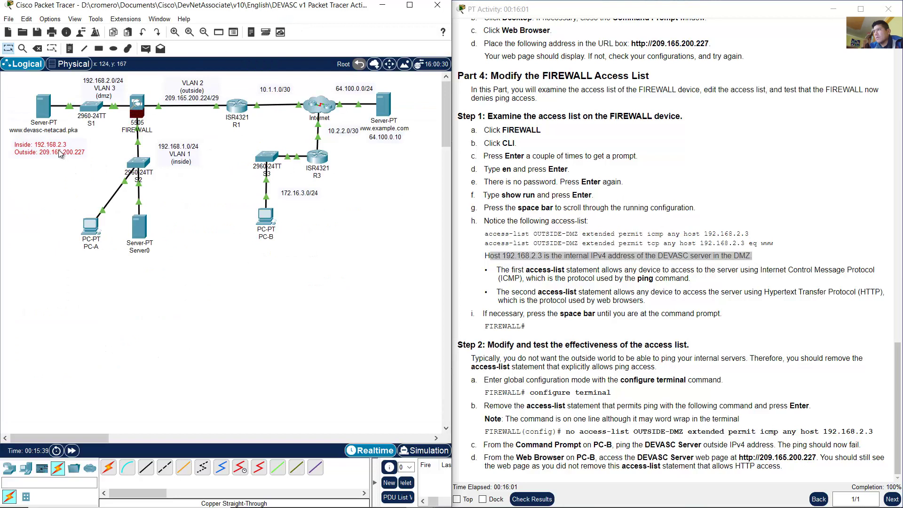
# Step: Reopen the FIREWALL CLI and compare server address 192.168.2.3 on the icmp and tcp rules
pyautogui.click(32, 147)
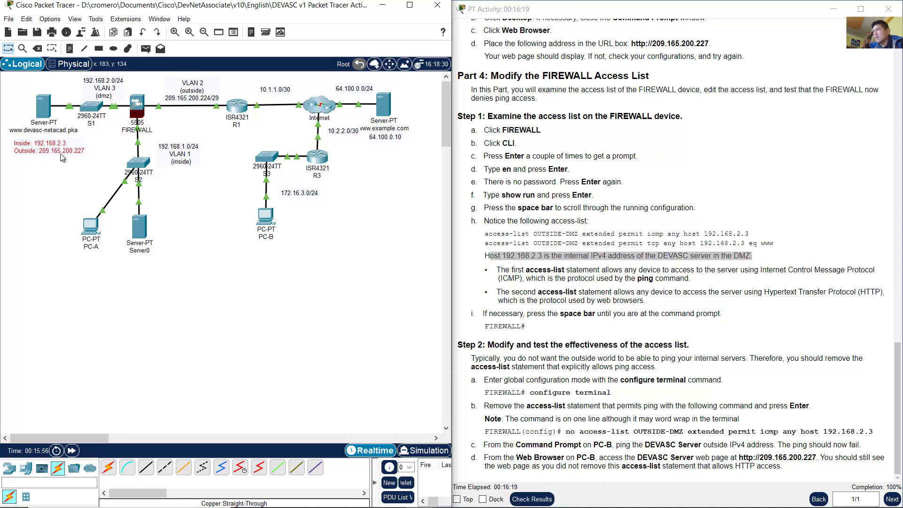
pyautogui.click(138, 110)
pyautogui.moveTo(380, 196); pyautogui.dragTo(454, 199)
pyautogui.moveTo(374, 208); pyautogui.dragTo(446, 211)
pyautogui.moveTo(379, 196); pyautogui.dragTo(446, 197)
pyautogui.click(379, 209)
pyautogui.click(763, 241)
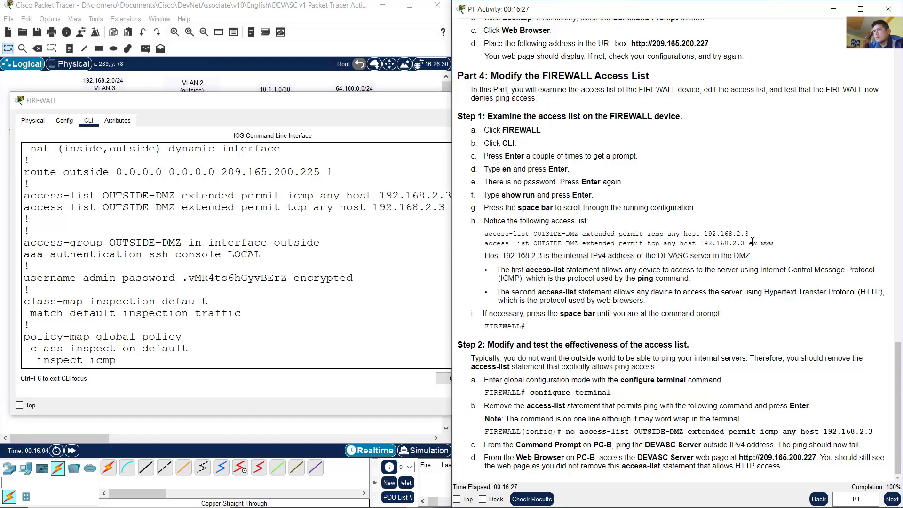
pyautogui.moveTo(502, 269); pyautogui.dragTo(861, 273)
pyautogui.moveTo(550, 272); pyautogui.dragTo(675, 281)
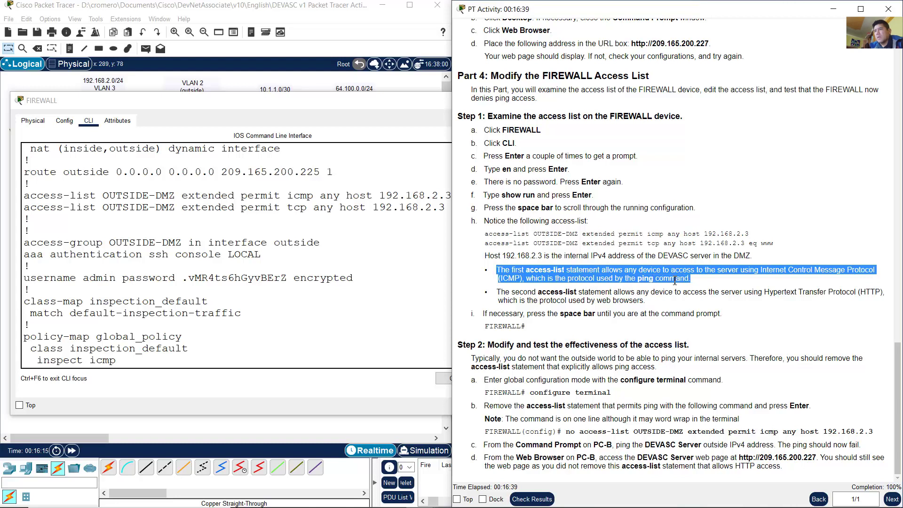
pyautogui.click(204, 203)
pyautogui.moveTo(23, 197); pyautogui.dragTo(460, 196)
pyautogui.click(197, 196)
pyautogui.click(248, 195)
pyautogui.click(292, 195)
pyautogui.click(320, 195)
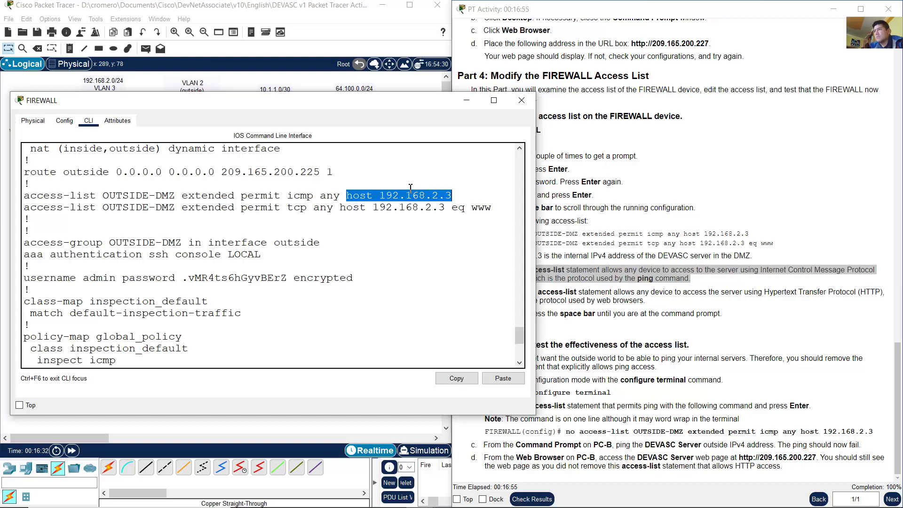
pyautogui.click(614, 241)
pyautogui.moveTo(501, 293); pyautogui.dragTo(651, 293)
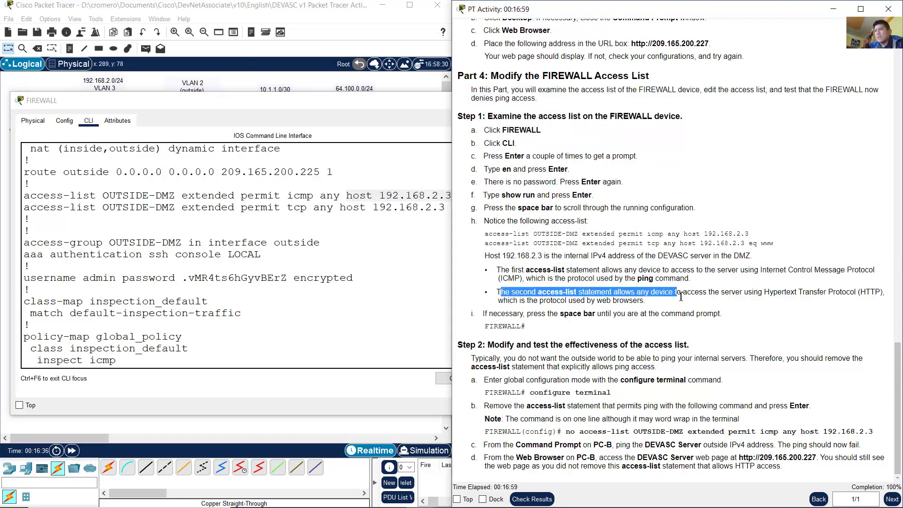
pyautogui.moveTo(682, 297); pyautogui.dragTo(647, 301)
pyautogui.click(45, 212)
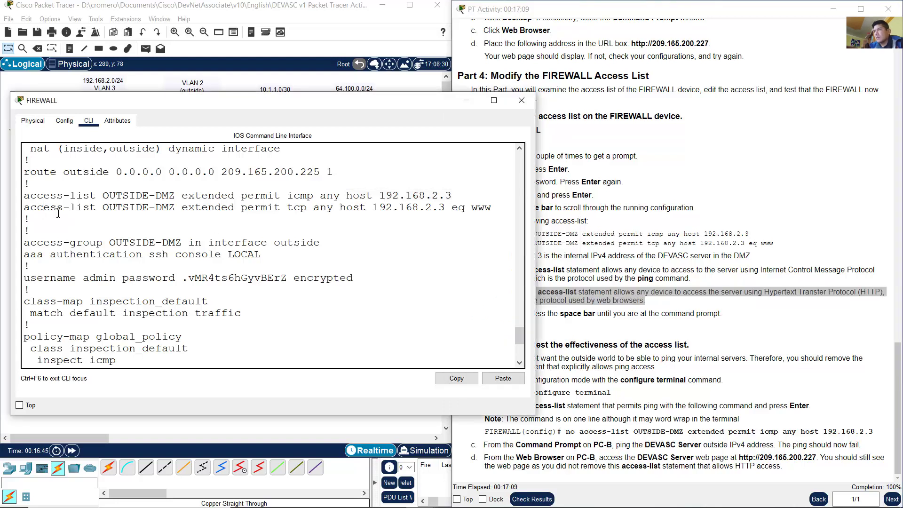
pyautogui.moveTo(29, 220); pyautogui.dragTo(108, 210)
pyautogui.moveTo(103, 210); pyautogui.dragTo(491, 212)
pyautogui.click(480, 213)
pyautogui.click(679, 274)
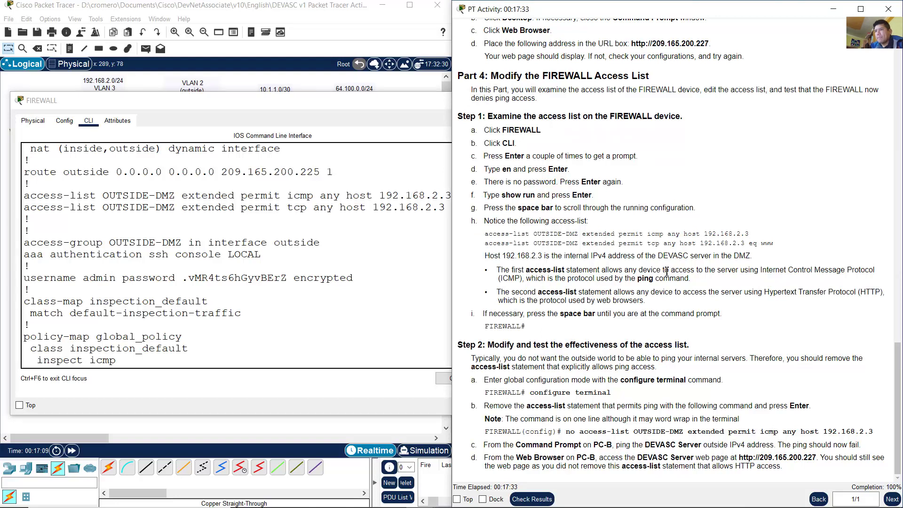
pyautogui.moveTo(494, 345); pyautogui.dragTo(691, 347)
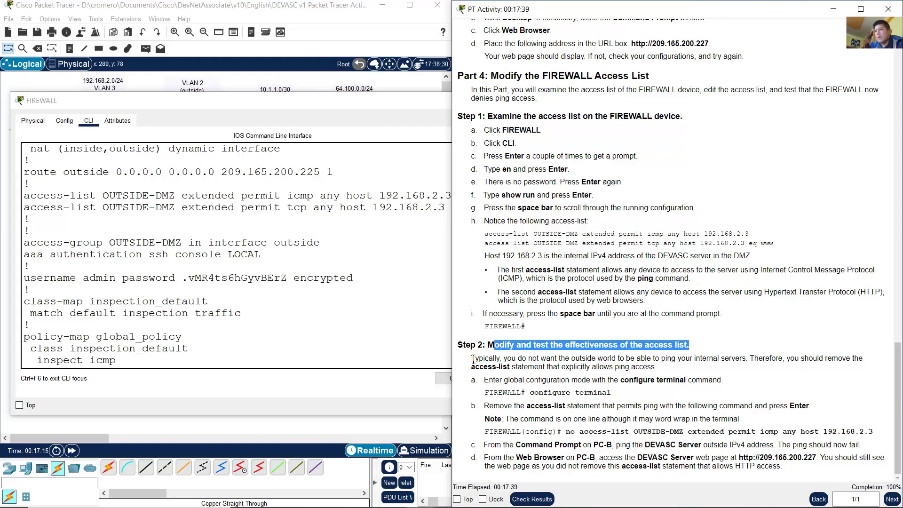
pyautogui.moveTo(474, 359); pyautogui.dragTo(657, 367)
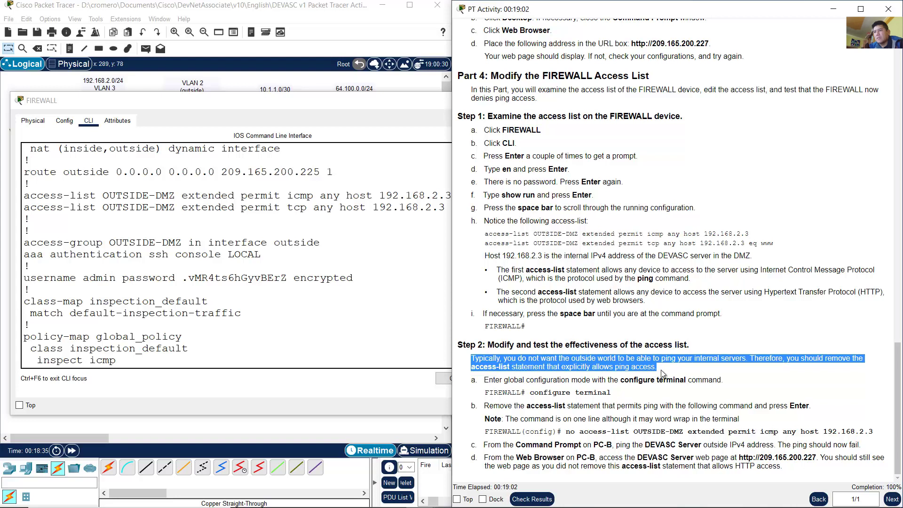
pyautogui.click(500, 381)
pyautogui.moveTo(500, 381); pyautogui.dragTo(628, 397)
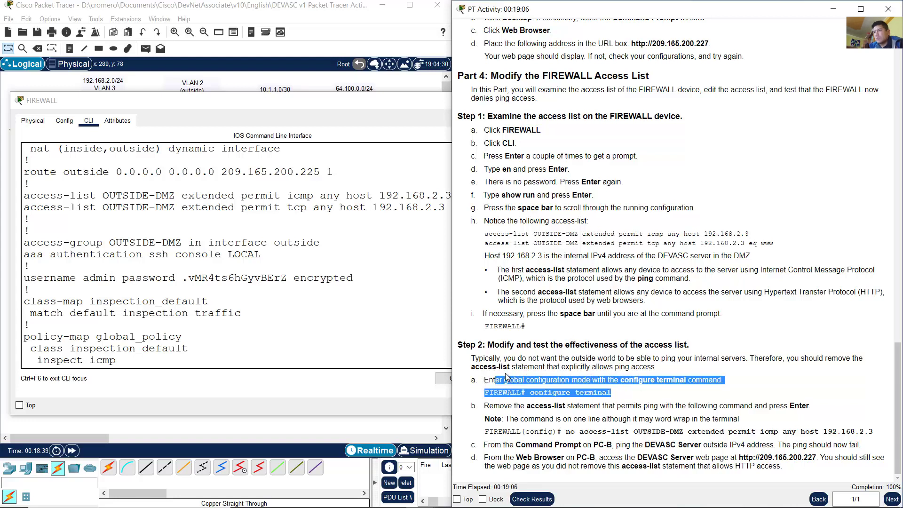
pyautogui.click(578, 393)
# Step: Run 'configure terminal' on the FIREWALL to reach the FIREWALL(config)# prompt
pyautogui.moveTo(532, 394); pyautogui.dragTo(612, 393)
pyautogui.click(292, 348)
pyautogui.scroll(-5, 292, 344)
pyautogui.scroll(-1, 292, 344)
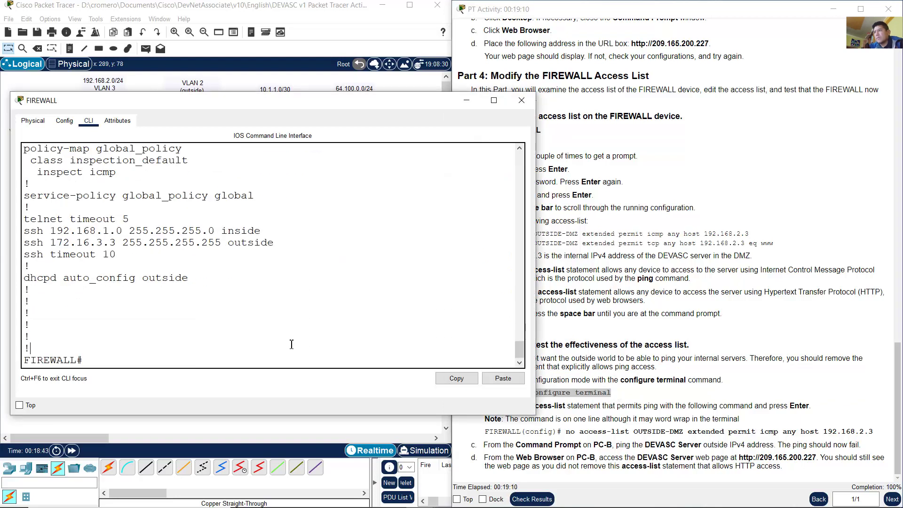
pyautogui.write('conf')
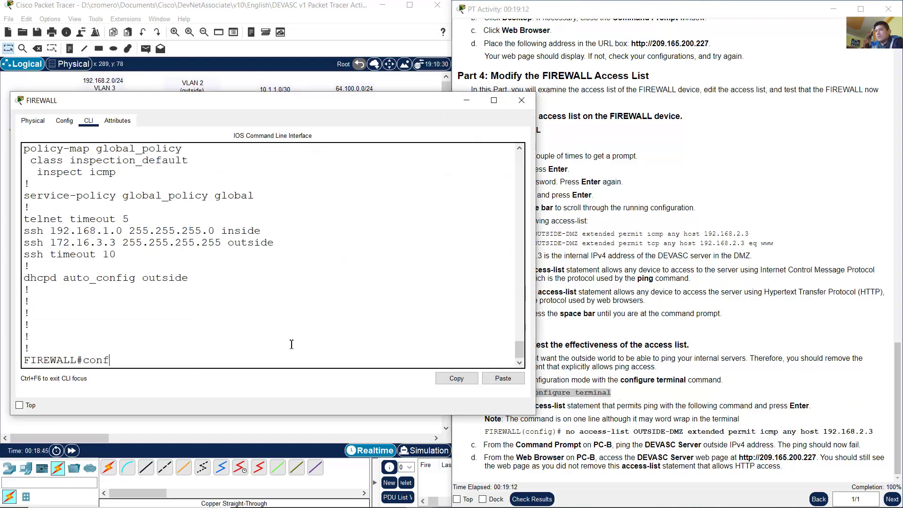
pyautogui.write('igure terminal')
pyautogui.press('Return')
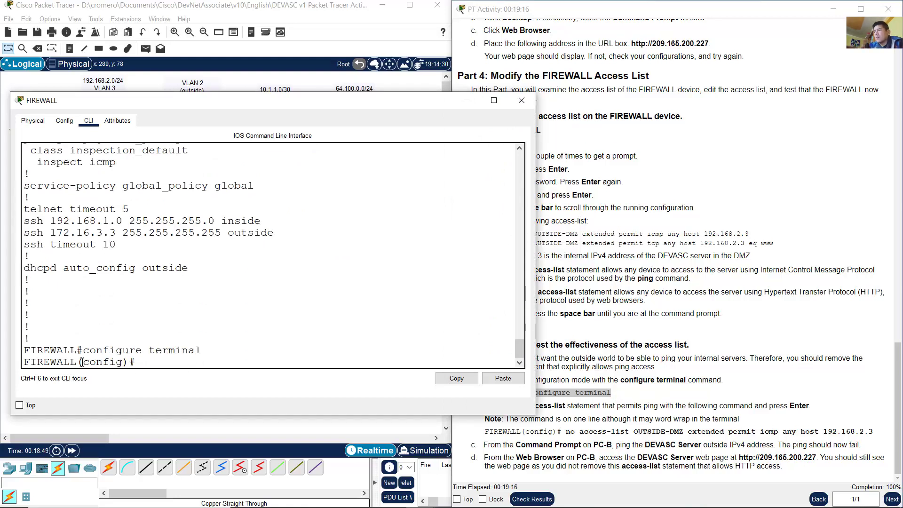
pyautogui.moveTo(79, 362); pyautogui.dragTo(129, 360)
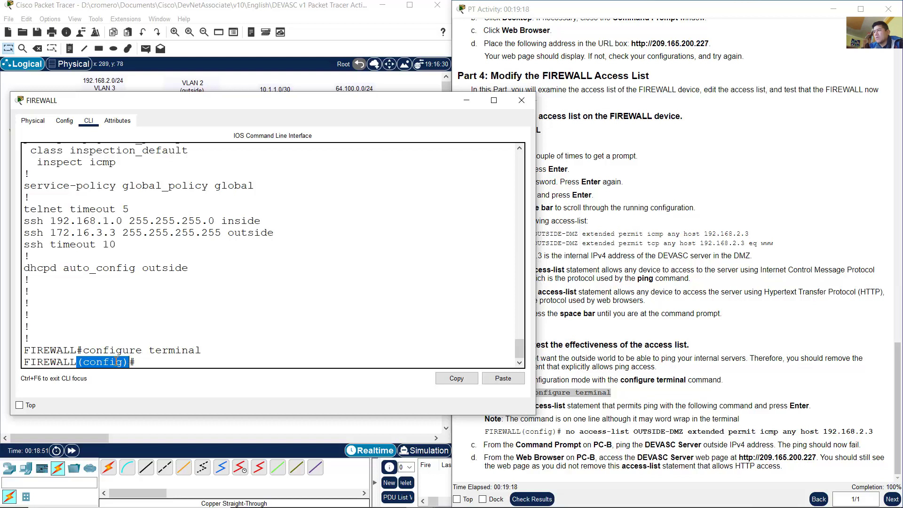
pyautogui.moveTo(71, 362); pyautogui.dragTo(130, 362)
# Step: Review the lab step and command for removing the ICMP ping access-list rule
pyautogui.click(667, 342)
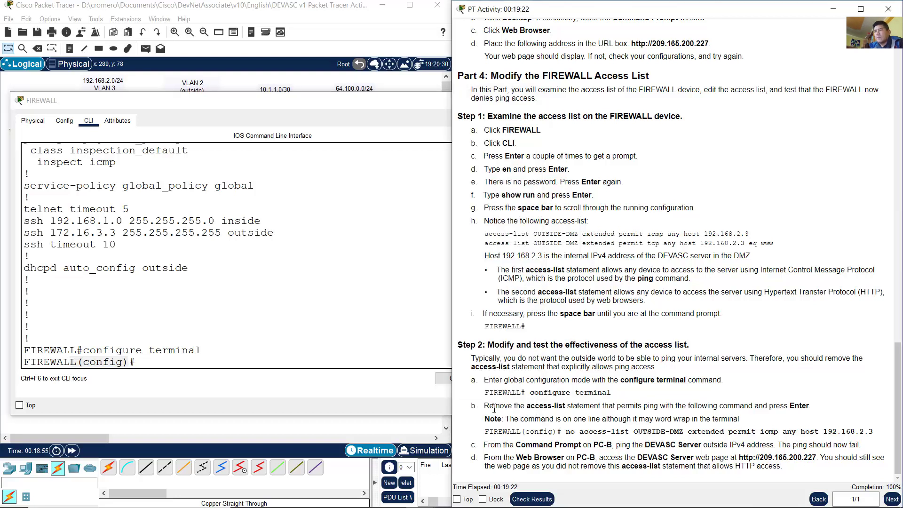
pyautogui.moveTo(490, 407); pyautogui.dragTo(810, 405)
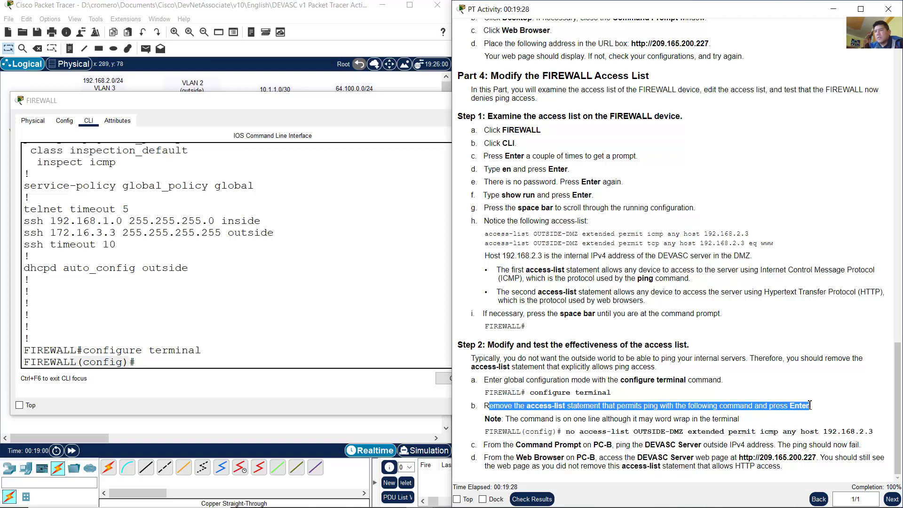
pyautogui.click(773, 412)
pyautogui.moveTo(485, 432); pyautogui.dragTo(875, 430)
pyautogui.click(585, 433)
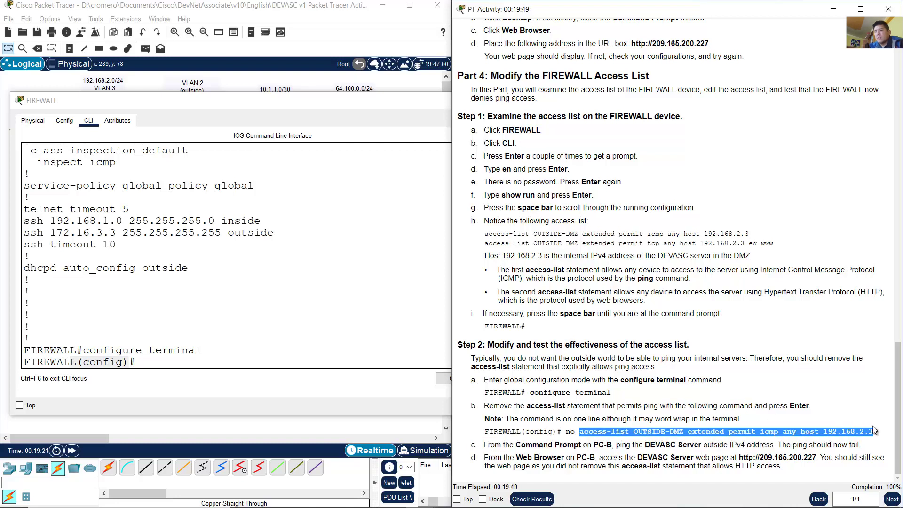
pyautogui.click(624, 433)
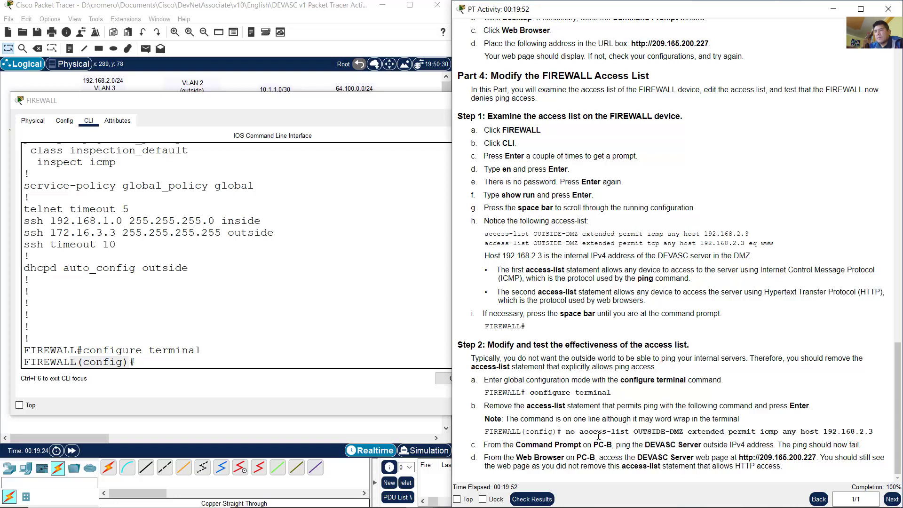
pyautogui.moveTo(570, 431); pyautogui.dragTo(874, 432)
# Step: Start the removal command by typing 'no' at the FIREWALL config prompt
pyautogui.click(295, 319)
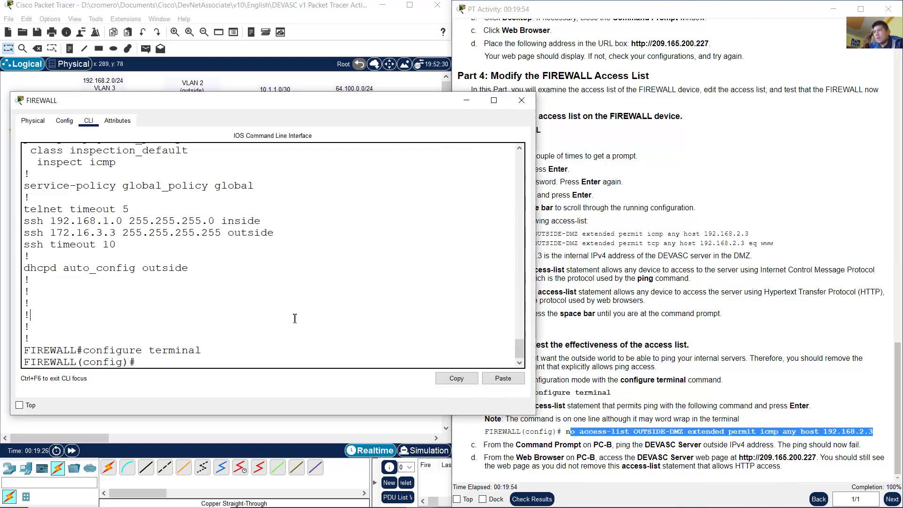
pyautogui.scroll(1, 295, 318)
pyautogui.scroll(-1, 295, 319)
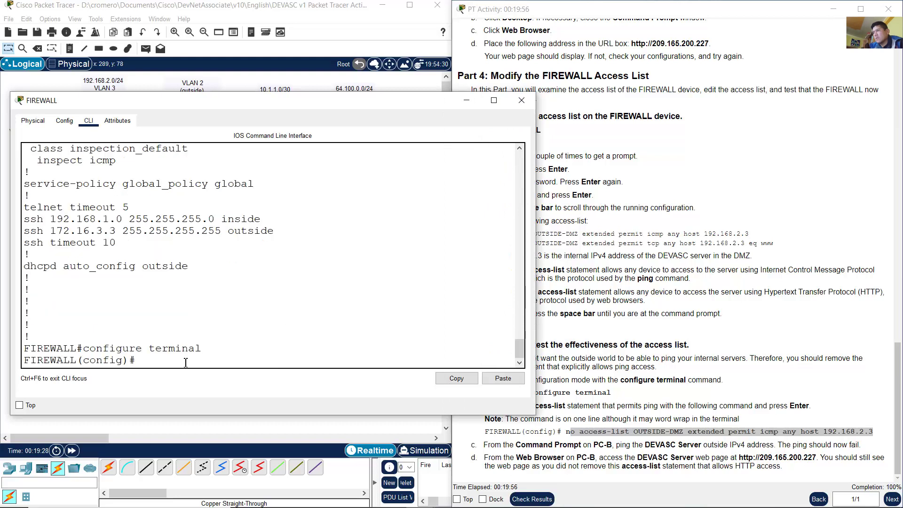
pyautogui.write('no')
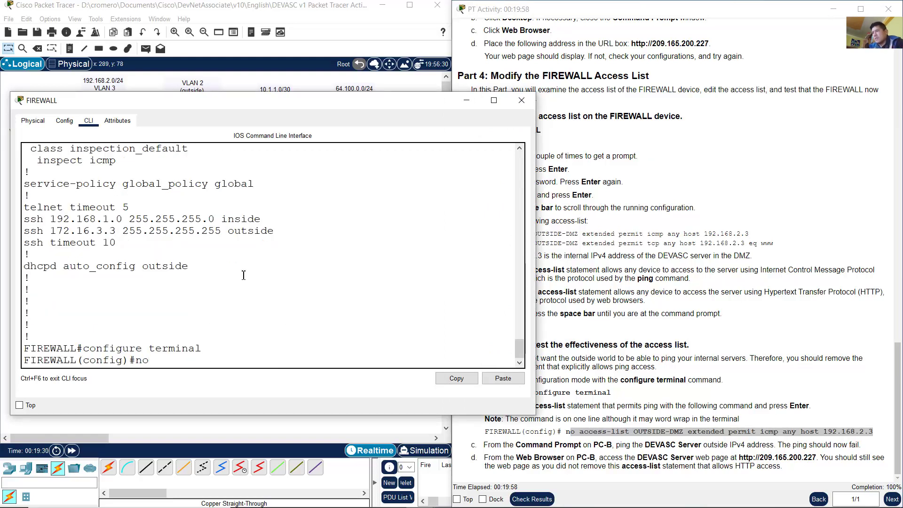
pyautogui.moveTo(137, 360); pyautogui.dragTo(155, 360)
pyautogui.click(155, 360)
# Step: Copy the 'access-list OUTSIDE-DMZ extended permit icmp any host 192.168.2.3' line
pyautogui.scroll(6, 268, 268)
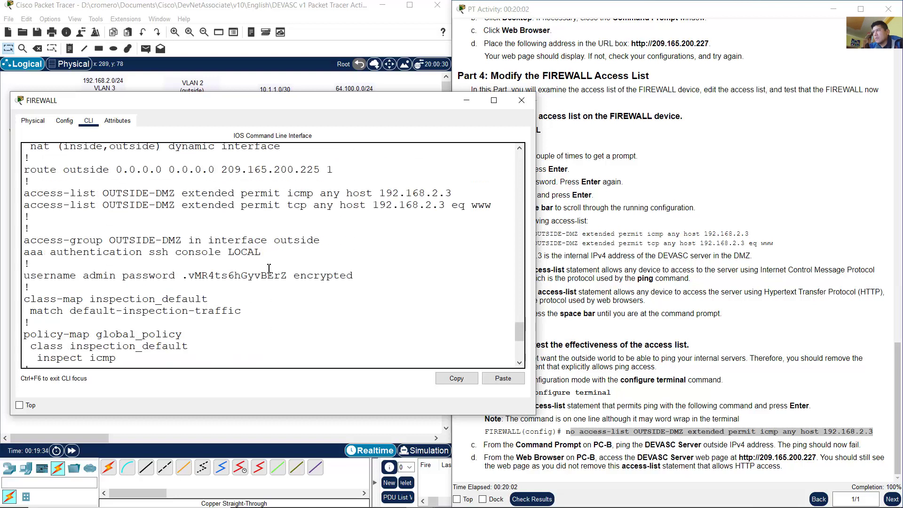
pyautogui.moveTo(450, 223); pyautogui.dragTo(21, 223)
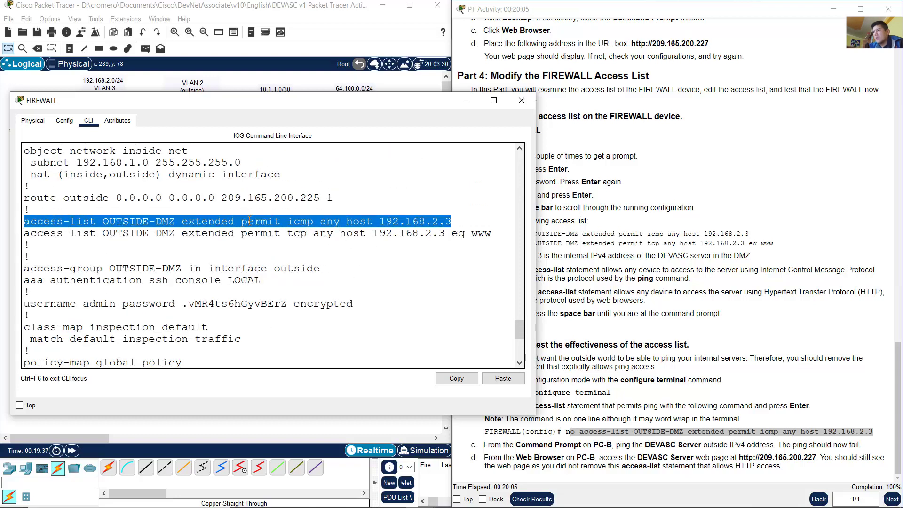
pyautogui.rightClick(302, 224)
pyautogui.click(313, 229)
pyautogui.click(260, 222)
pyautogui.moveTo(455, 222); pyautogui.dragTo(21, 223)
pyautogui.hotkey('ctrl', 'c')
pyautogui.rightClick(302, 224)
pyautogui.click(313, 229)
# Step: Paste the icmp rule after 'no' and run the command to remove it
pyautogui.scroll(-7, 314, 305)
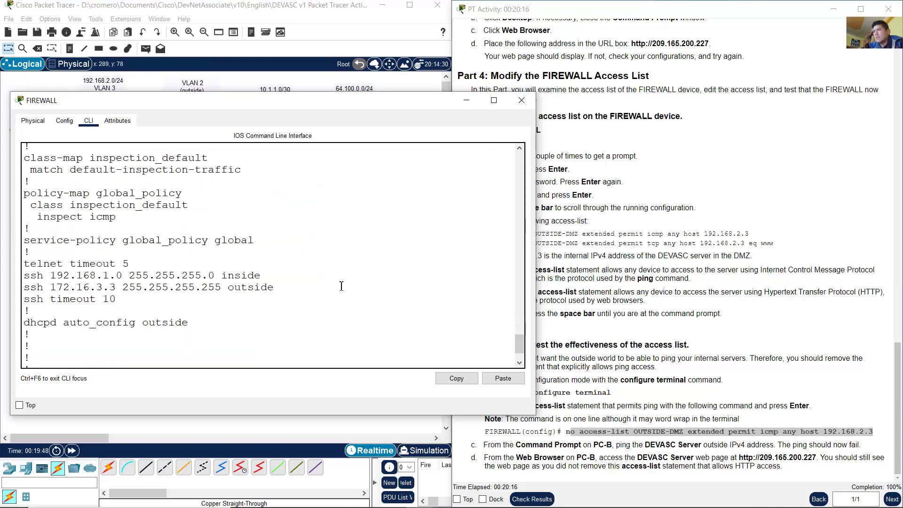
pyautogui.rightClick(271, 358)
pyautogui.click(284, 378)
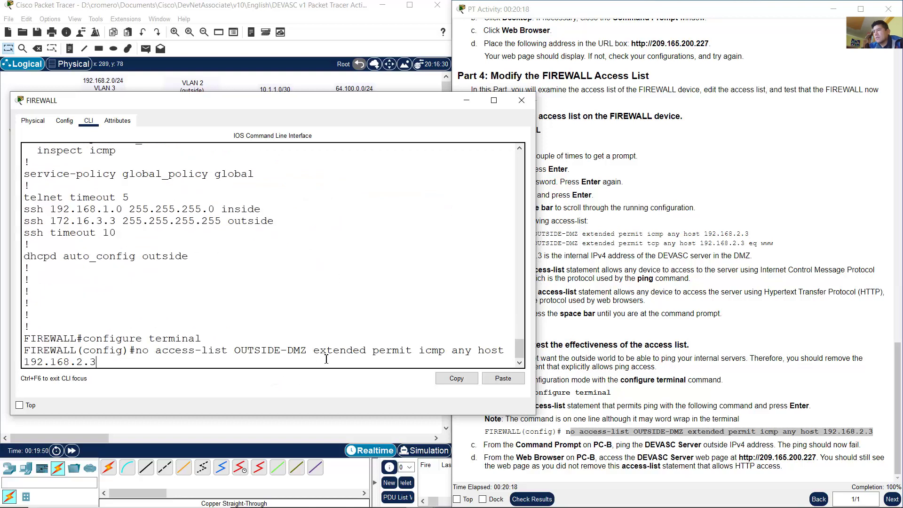
pyautogui.moveTo(535, 278); pyautogui.dragTo(623, 277)
pyautogui.moveTo(135, 360); pyautogui.dragTo(427, 357)
pyautogui.click(441, 356)
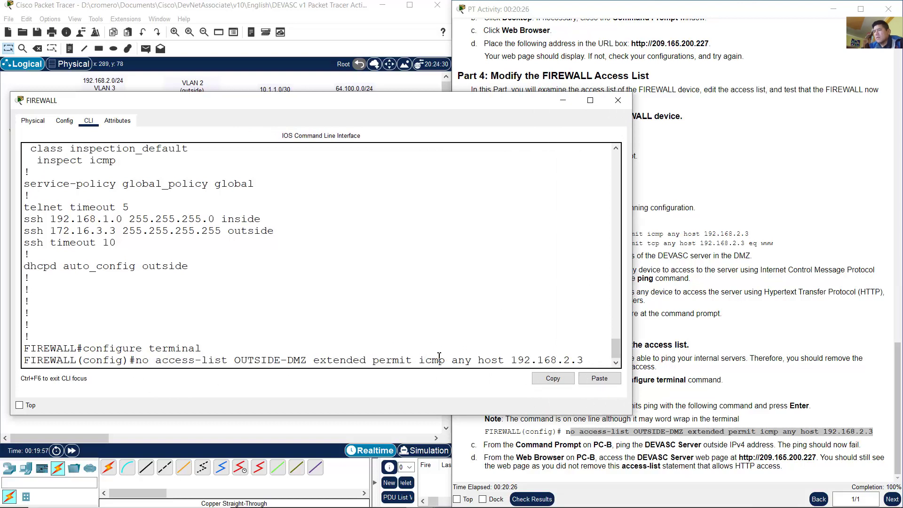
pyautogui.doubleClick(442, 356)
pyautogui.click(571, 360)
pyautogui.press('Return')
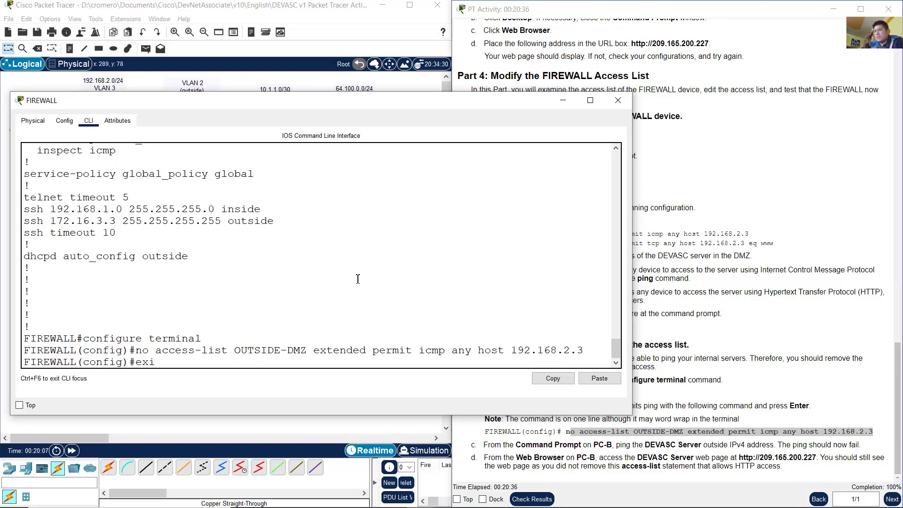
# Step: Exit configuration mode and run 'sh run' on the FIREWALL
pyautogui.write('t')
pyautogui.press('Return')
pyautogui.write('sh run')
pyautogui.press('Return')
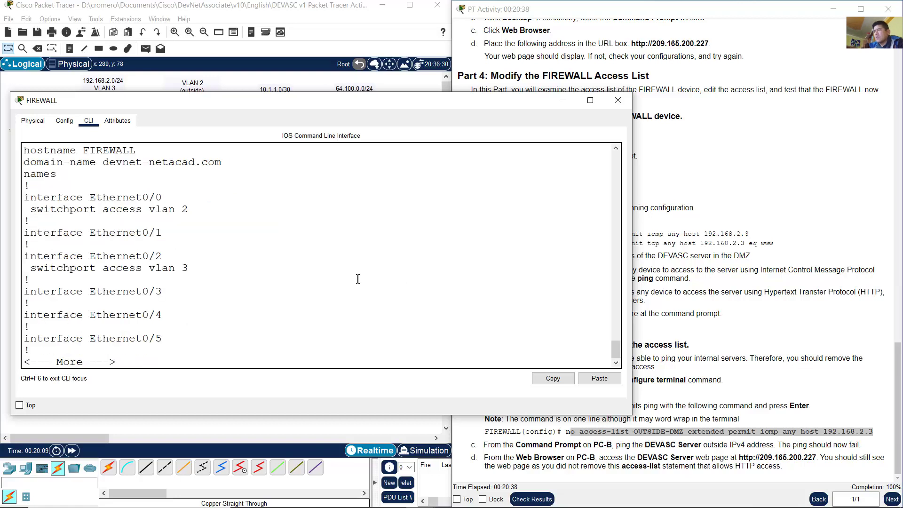
# Step: Verify only the permit tcp www rule for 192.168.2.3 remains, and read the ping step
pyautogui.scroll(4, 276, 251)
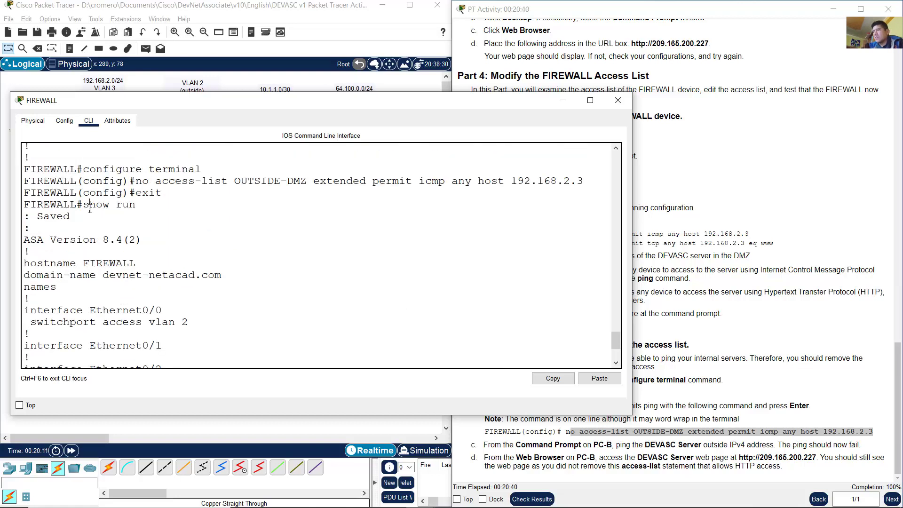
pyautogui.scroll(-10, 254, 276)
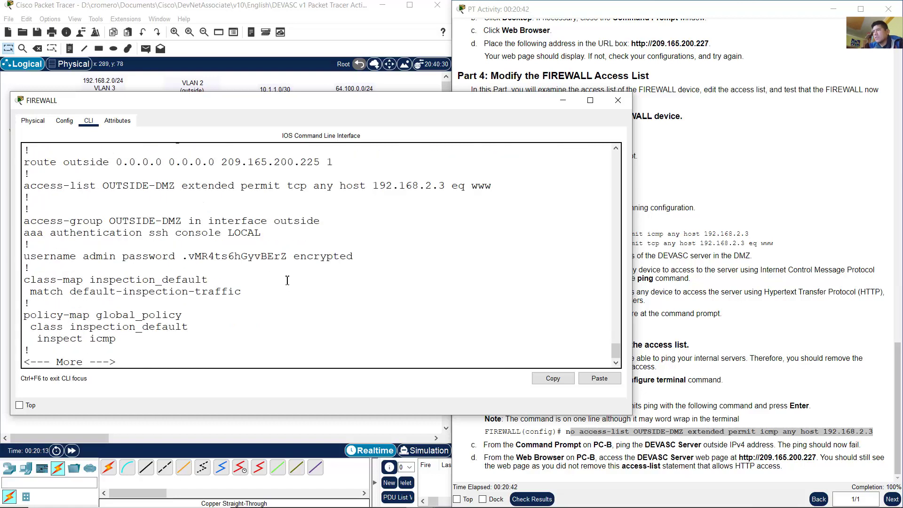
pyautogui.scroll(2, 92, 253)
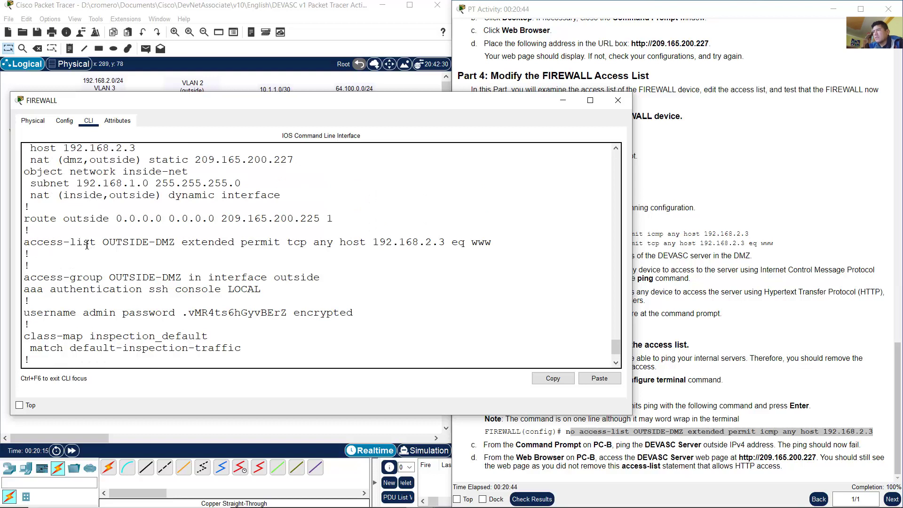
pyautogui.moveTo(26, 244); pyautogui.dragTo(518, 249)
pyautogui.click(231, 242)
pyautogui.moveTo(245, 244); pyautogui.dragTo(494, 244)
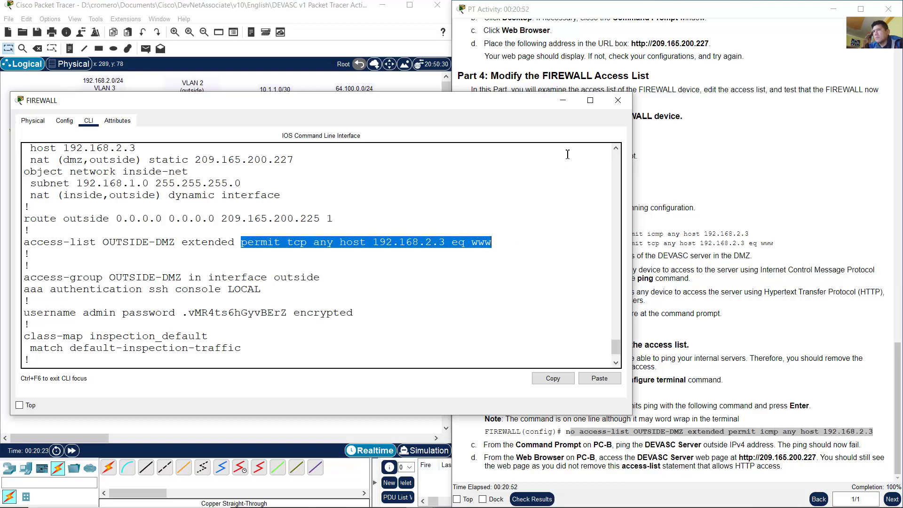
pyautogui.click(645, 393)
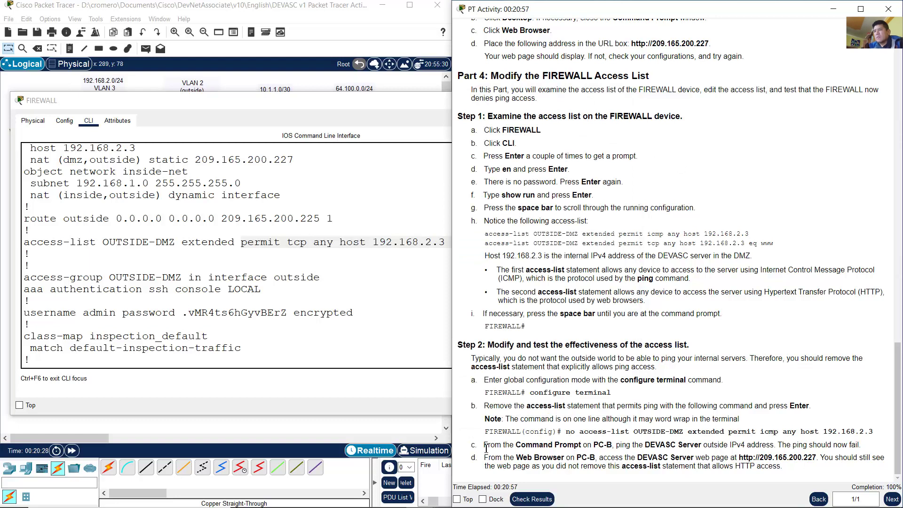
pyautogui.moveTo(484, 444); pyautogui.dragTo(861, 445)
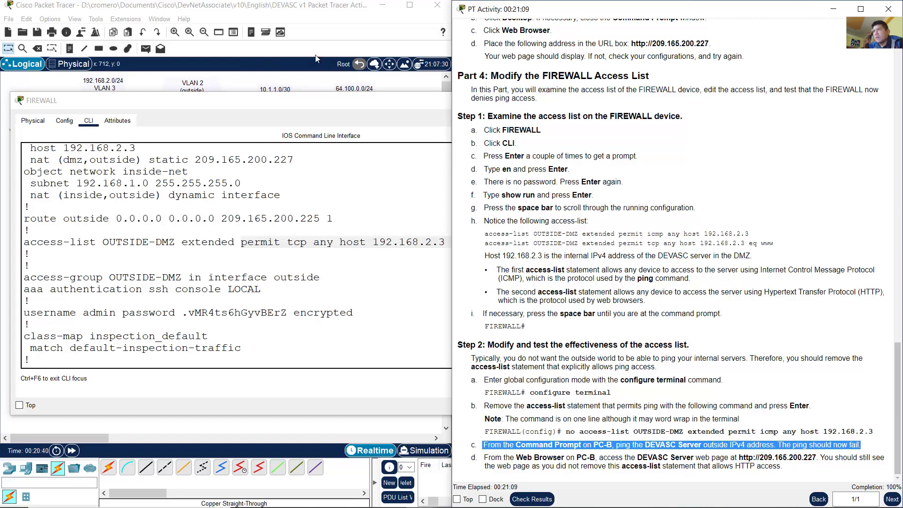
# Step: Open PC-B's Command Prompt in place of its Web Browser
pyautogui.click(309, 21)
pyautogui.click(266, 216)
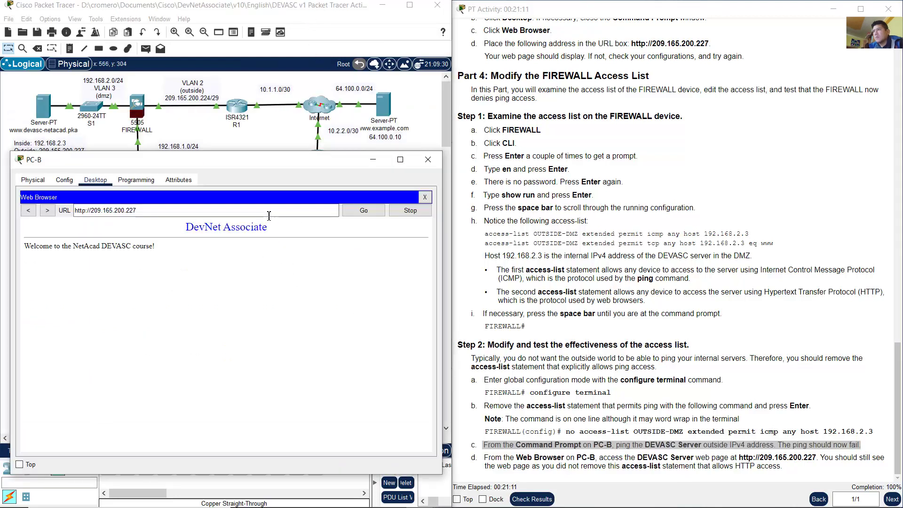
pyautogui.click(426, 198)
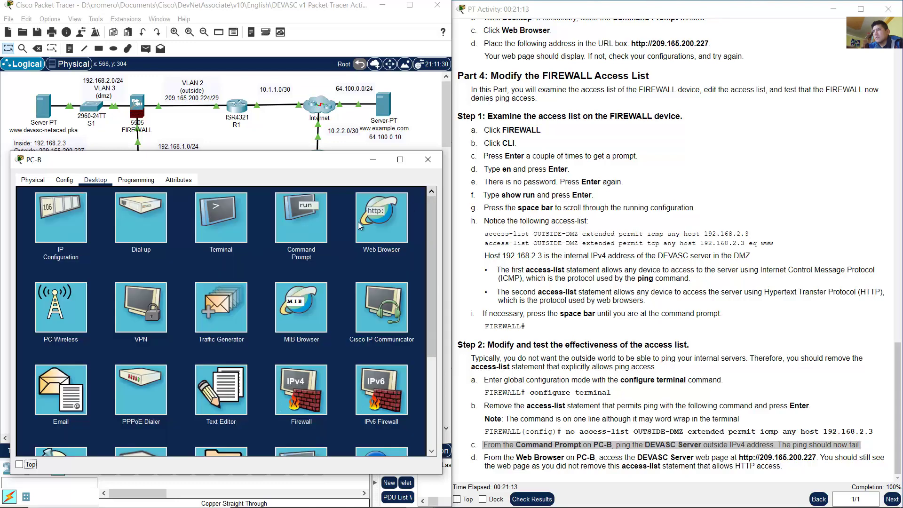
pyautogui.click(290, 227)
pyautogui.scroll(5, 334, 288)
pyautogui.scroll(-5, 335, 288)
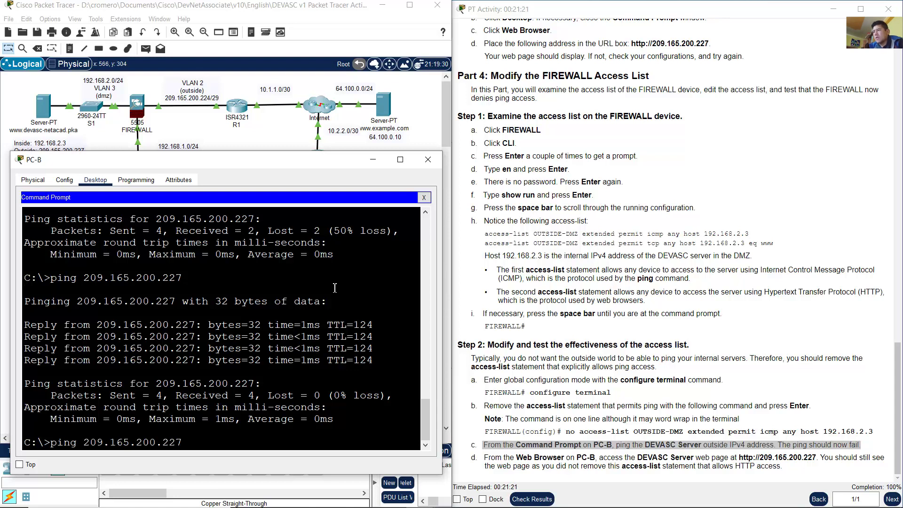
# Step: Ping 209.165.200.227 from PC-B twice; both runs time out with 100% loss
pyautogui.press('Return')
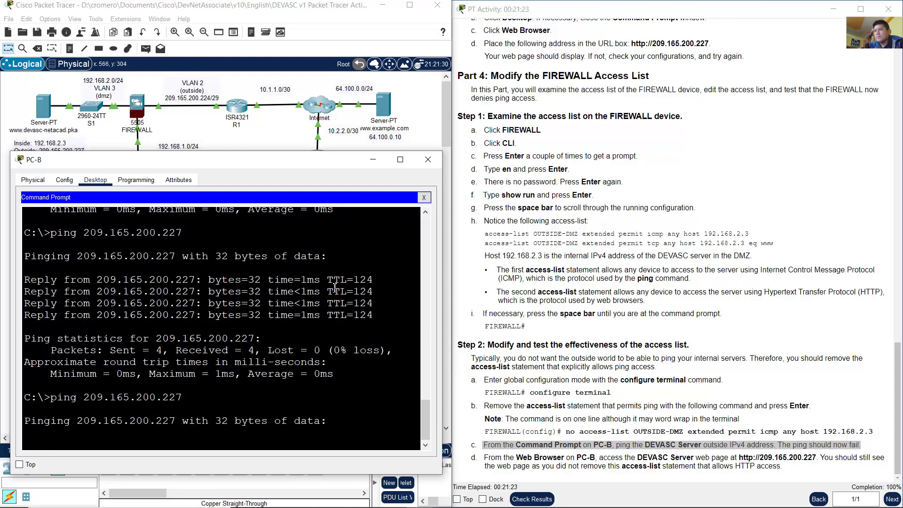
pyautogui.click(678, 346)
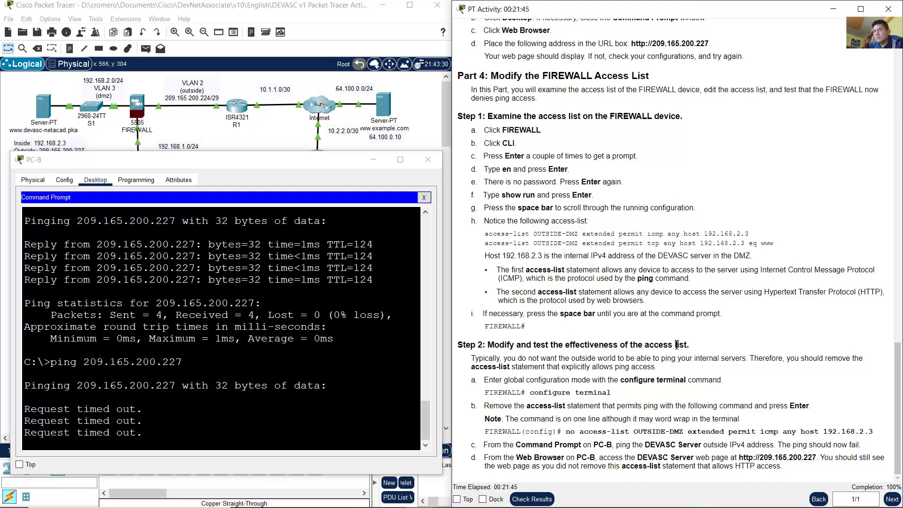
pyautogui.click(330, 372)
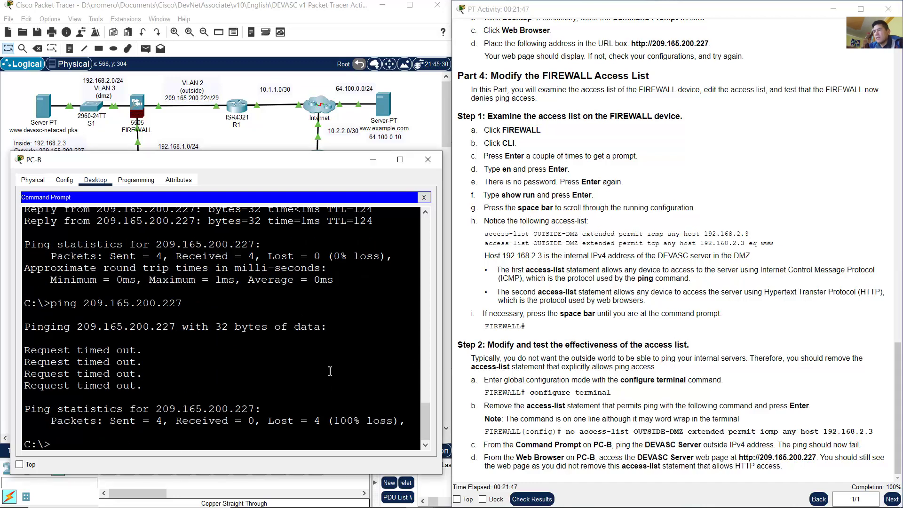
pyautogui.press('Return')
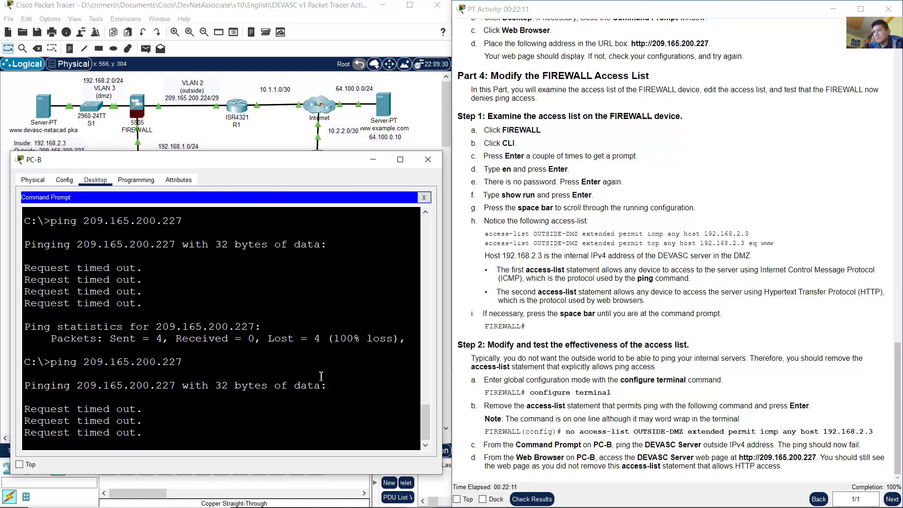
# Step: Read step d and copy the server IP 209.165.200.227 from PC-B's ping command
pyautogui.click(527, 426)
pyautogui.moveTo(487, 458); pyautogui.dragTo(789, 461)
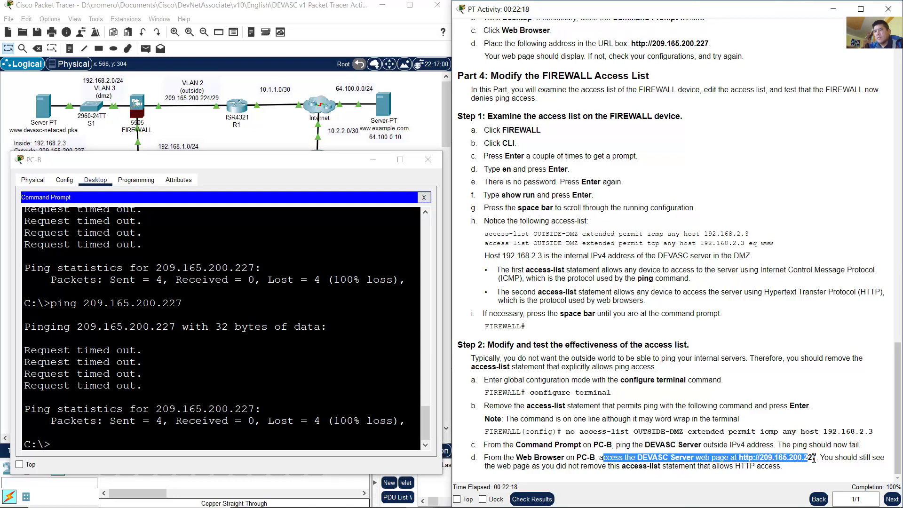
pyautogui.click(174, 399)
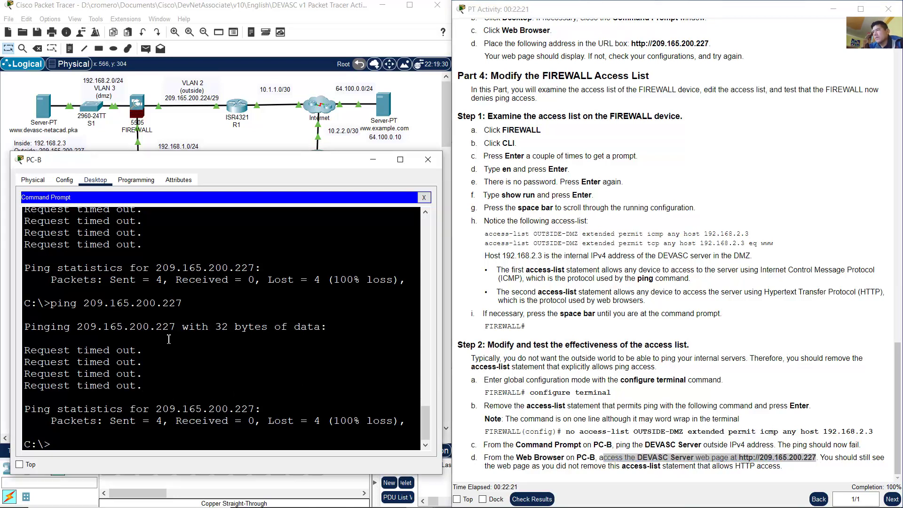
pyautogui.moveTo(86, 302); pyautogui.dragTo(182, 304)
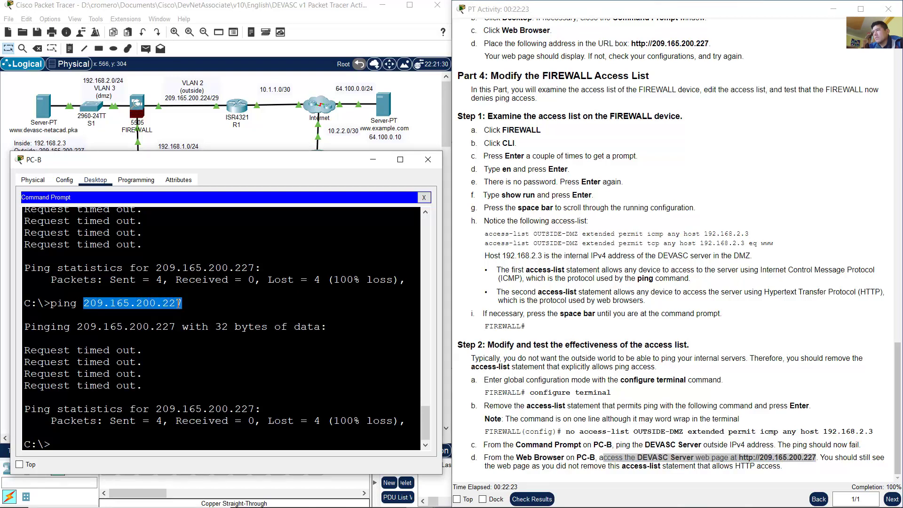
pyautogui.rightClick(181, 304)
pyautogui.click(190, 308)
pyautogui.click(428, 202)
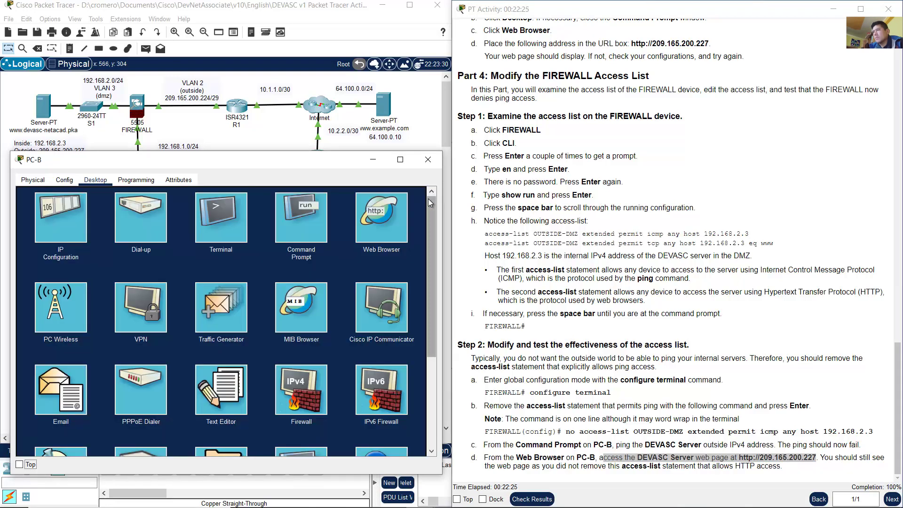
pyautogui.click(376, 225)
pyautogui.click(324, 210)
pyautogui.write('http://')
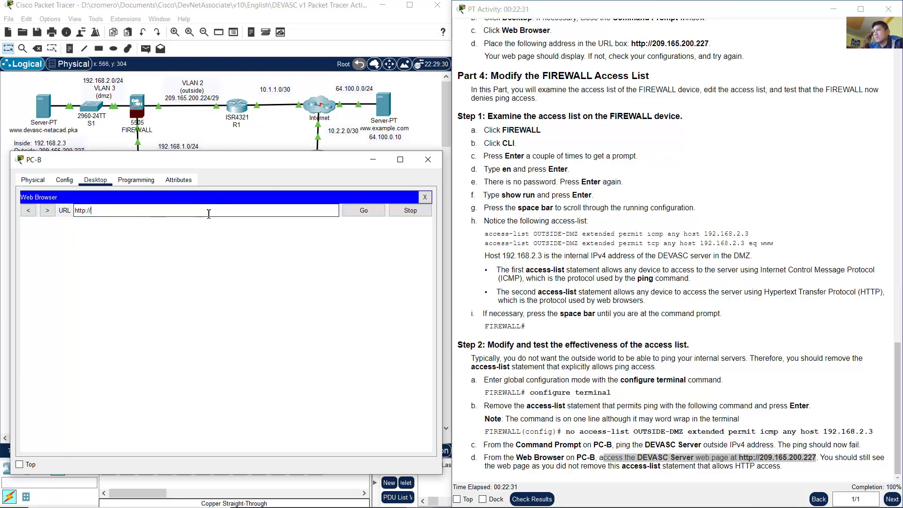
pyautogui.rightClick(209, 213)
pyautogui.click(233, 263)
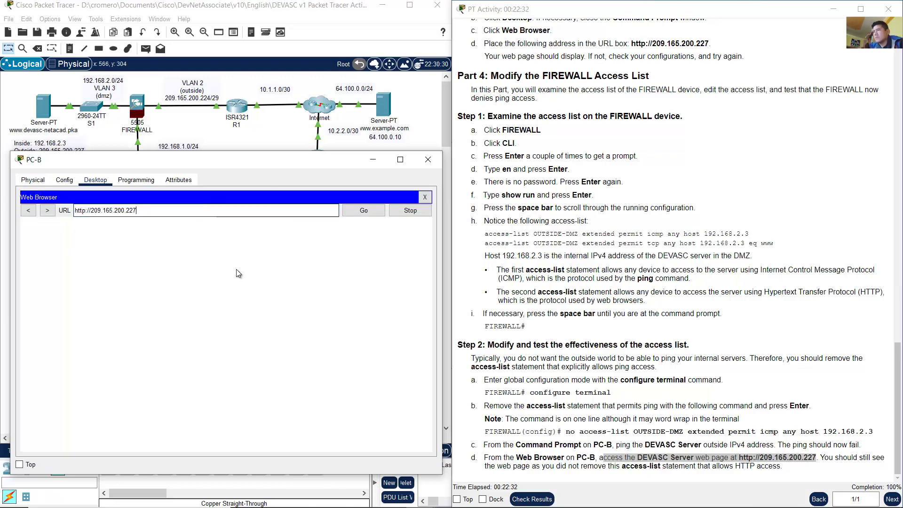
# Step: Check the URL and load the DEVASC server's web page
pyautogui.tripleClick(112, 214)
pyautogui.click(153, 211)
pyautogui.moveTo(153, 211); pyautogui.dragTo(73, 210)
pyautogui.click(154, 214)
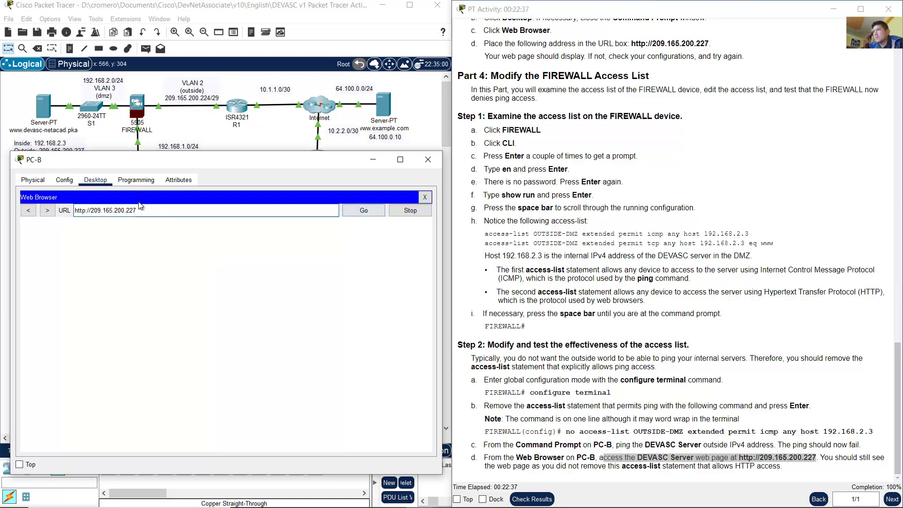
pyautogui.moveTo(93, 210); pyautogui.dragTo(142, 211)
pyautogui.click(171, 215)
pyautogui.click(364, 214)
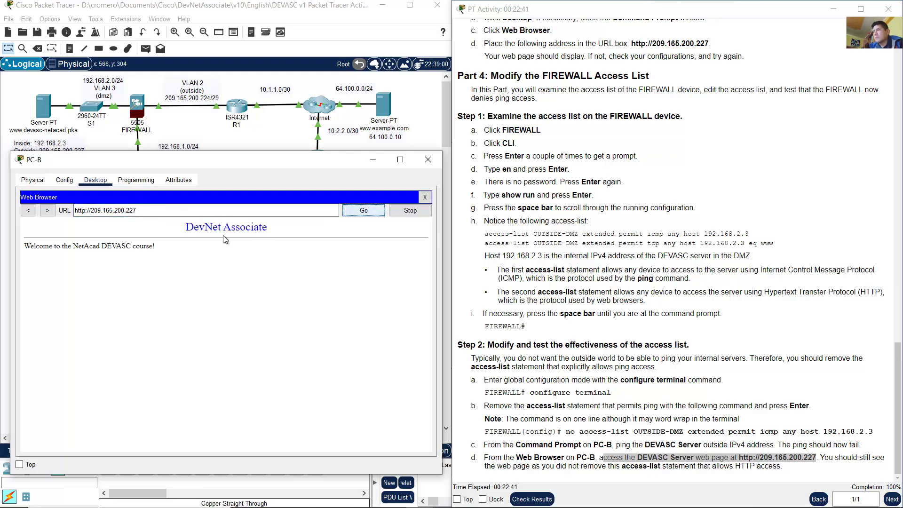
# Step: Confirm the DevNet Associate welcome page matches step d's expected result
pyautogui.moveTo(194, 227); pyautogui.dragTo(219, 266)
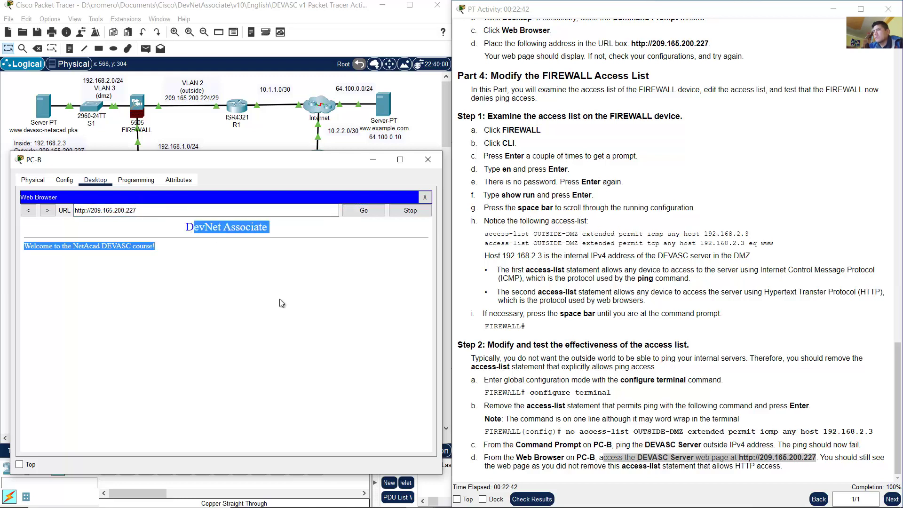
pyautogui.click(829, 458)
pyautogui.moveTo(830, 458); pyautogui.dragTo(796, 473)
pyautogui.click(796, 473)
pyautogui.click(207, 285)
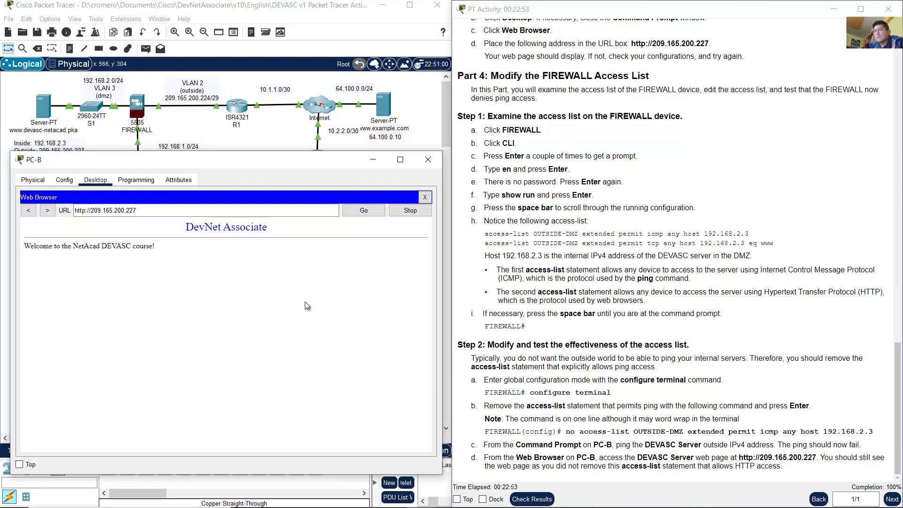